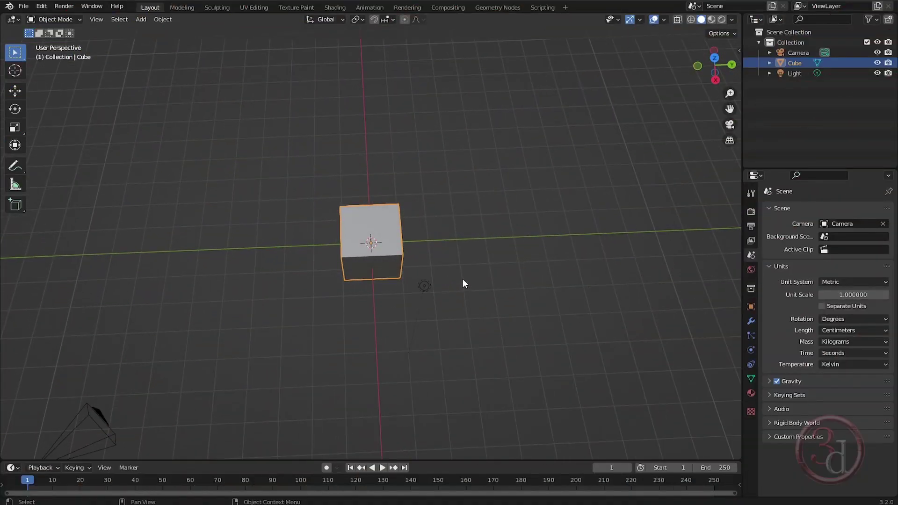
Delete every default object and switch to the top view centred on the origin
shift+middle_drag(442, 285, 453, 250)
key(a)
key(x)
click(453, 249)
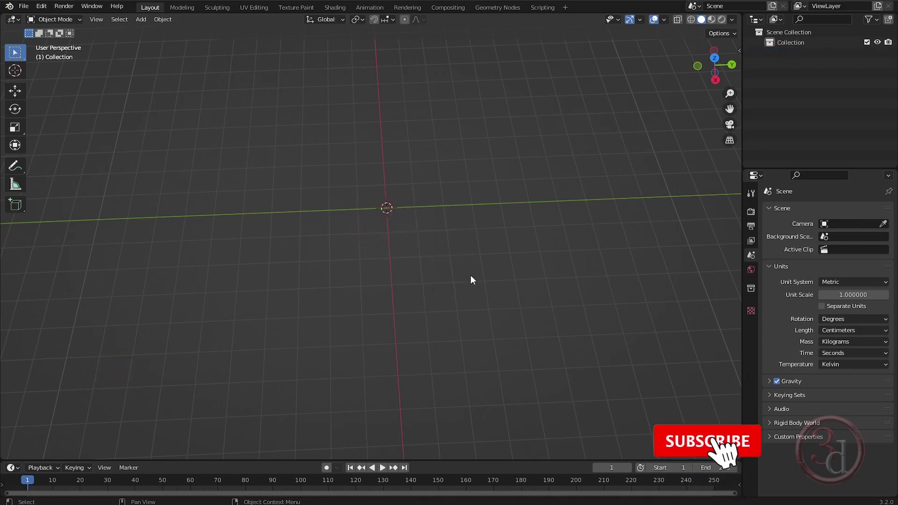
key(KP_7)
shift+middle_drag(385, 188, 423, 230)
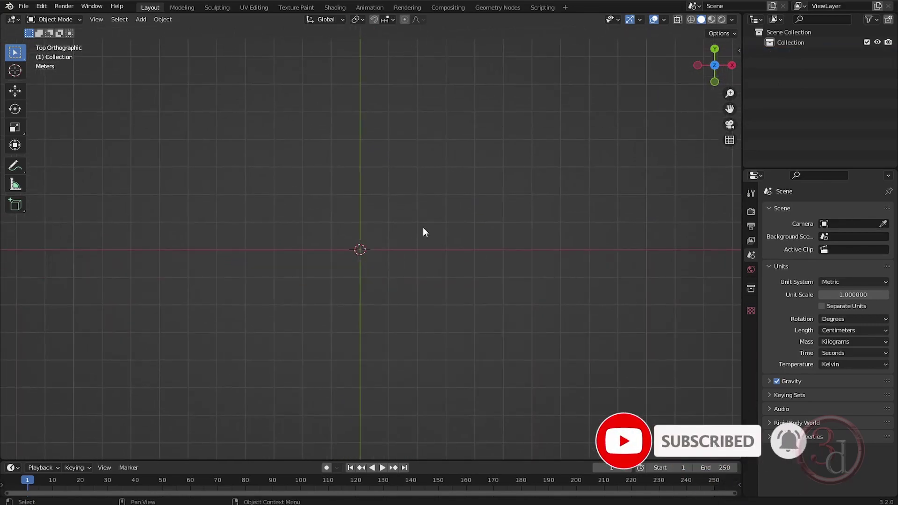
Add a cube mesh at the origin
key(shift+a)
mouse_move(422, 226)
click(476, 237)
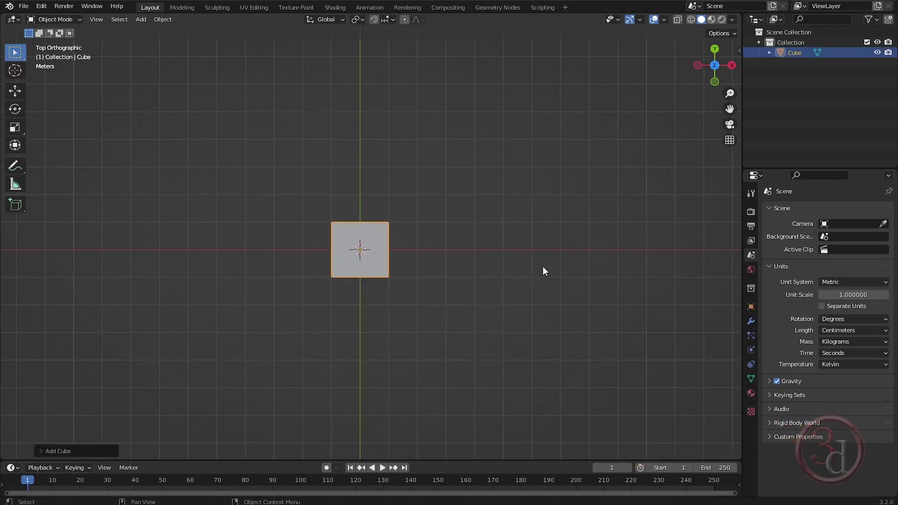
key(n)
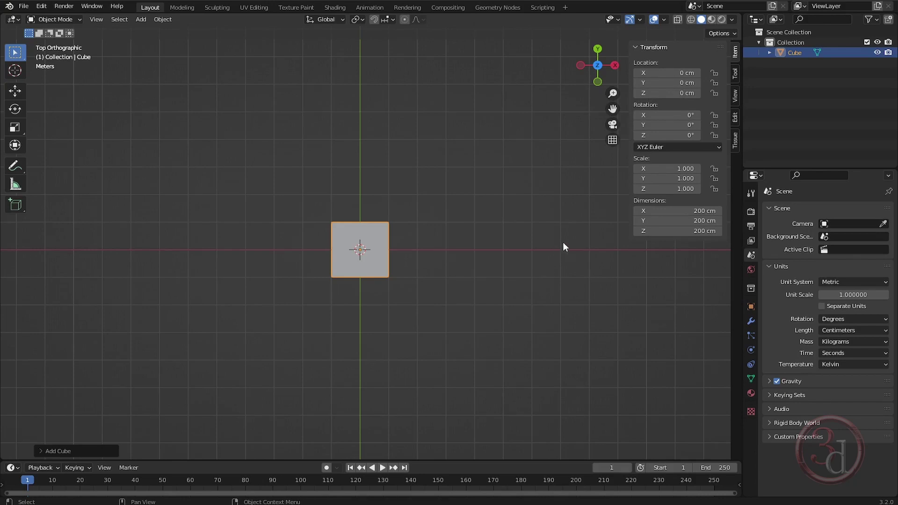
Set the cube's dimensions to X 70 cm and Y, Z 10.5 cm
click(702, 212)
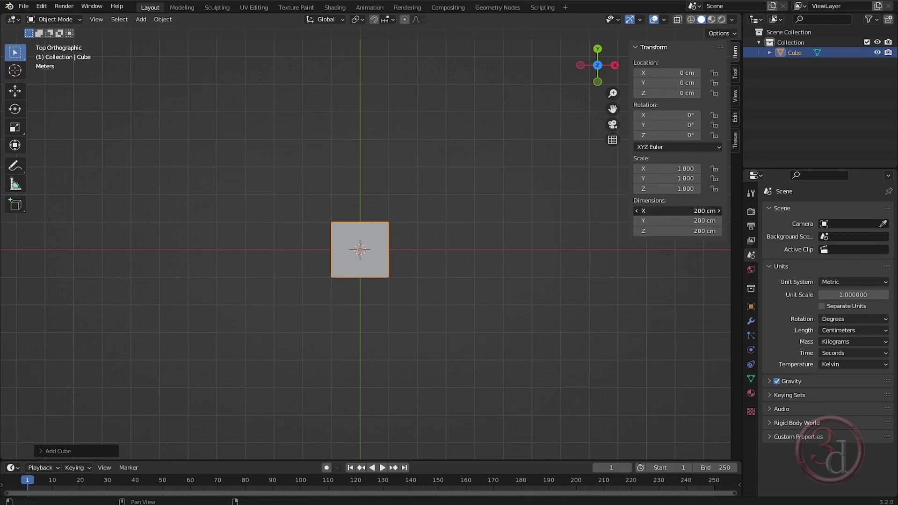
text(70)
key(Return)
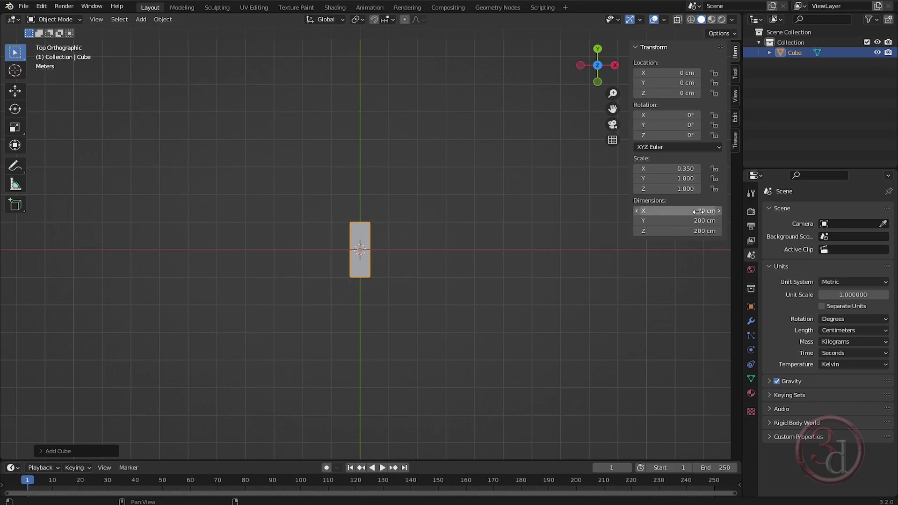
drag(659, 221, 660, 231)
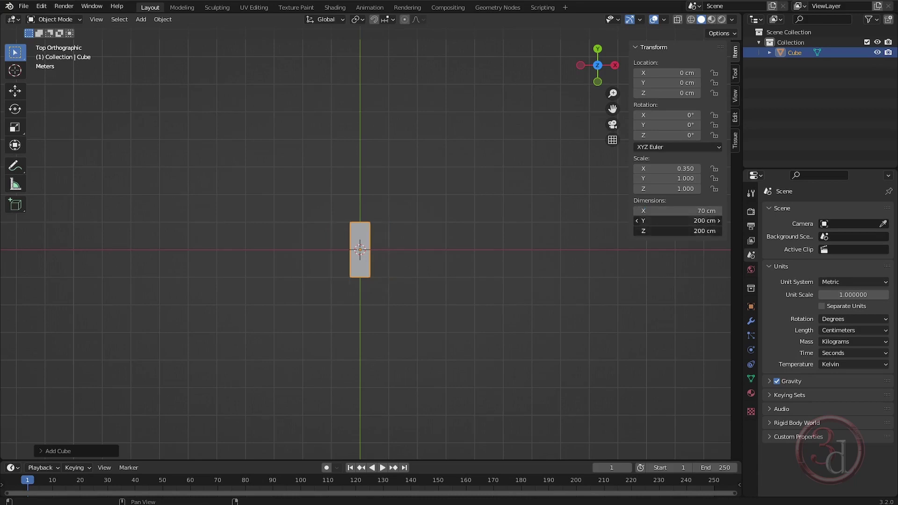
text(10.5)
key(Return)
middle_drag(411, 256, 383, 216)
key(KP_Decimal)
middle_drag(453, 296, 503, 248)
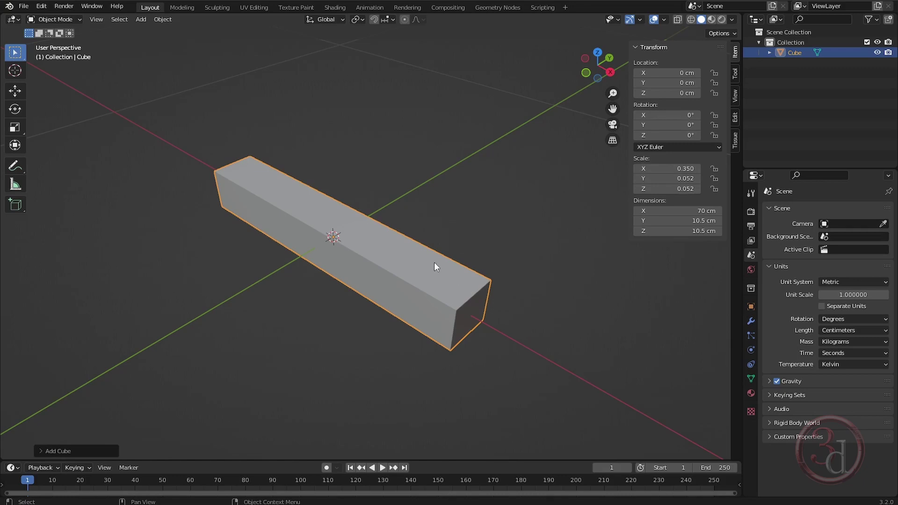
Apply all transforms to the beam so its scale reads 1
key(ctrl+a)
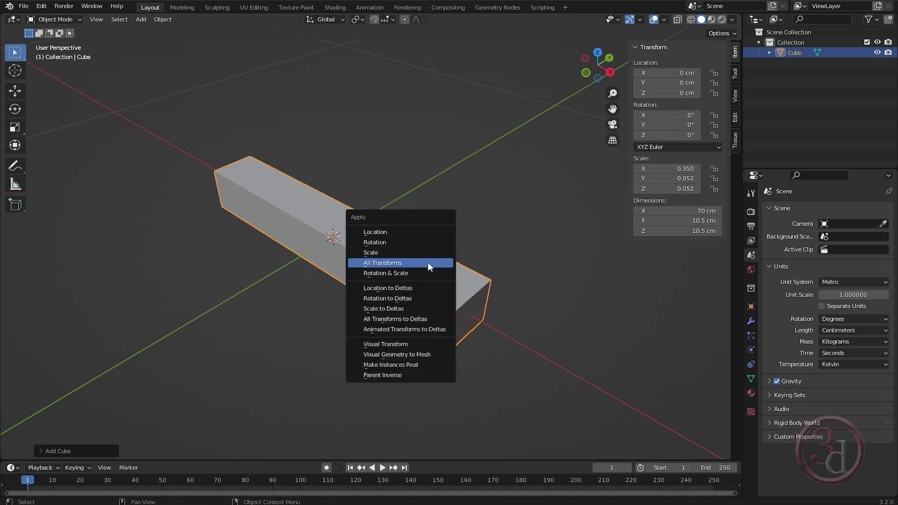
click(419, 277)
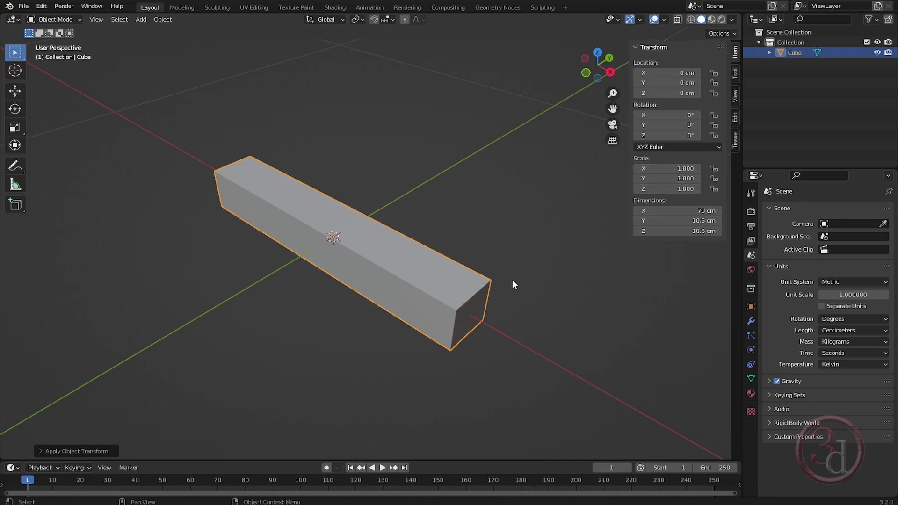
mouse_move(489, 302)
middle_down()
mouse_move(470, 284)
mouse_move(539, 305)
mouse_move(472, 299)
middle_up()
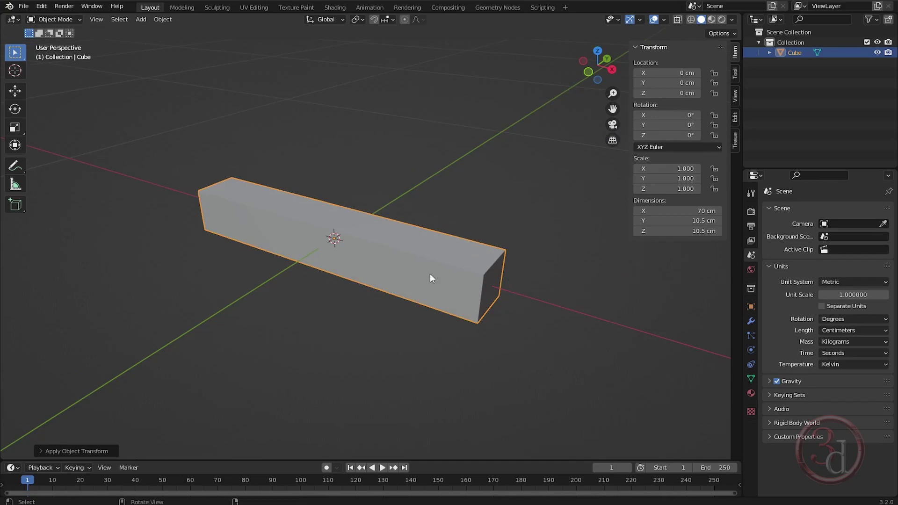
middle_drag(431, 278, 410, 280)
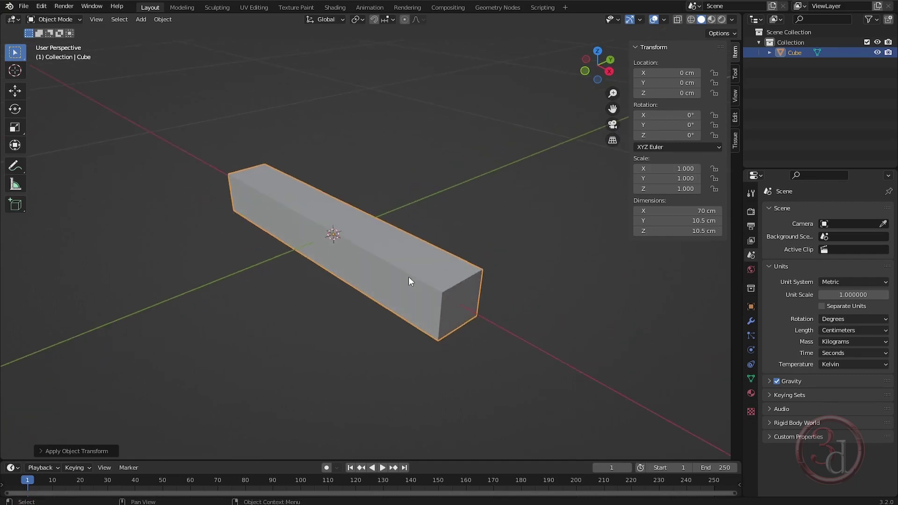
Bevel all the beam's edges with 2 segments in Edit Mode
key(Tab)
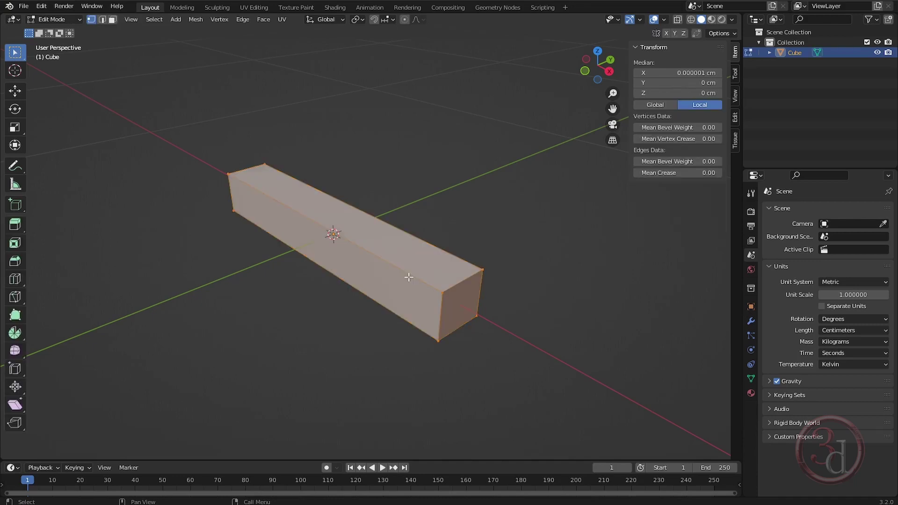
key(ctrl+b)
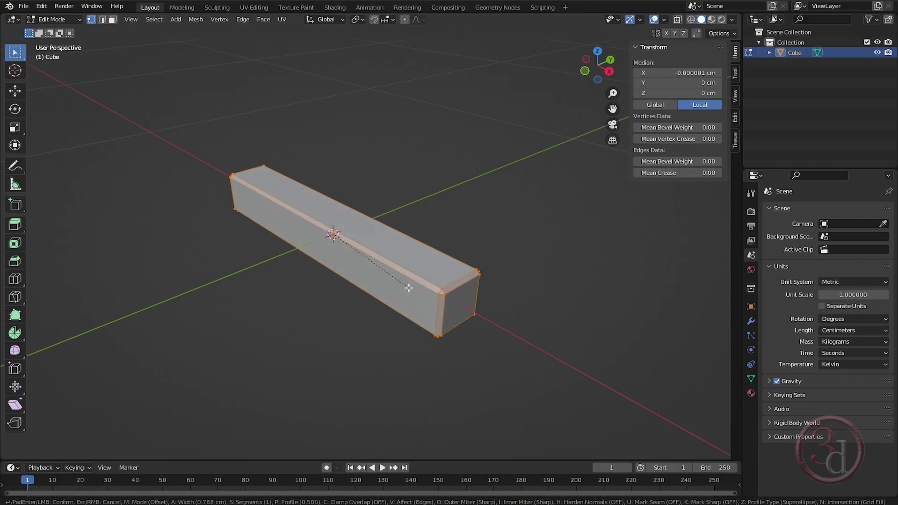
scroll(393, 274, up, 1)
click(394, 274)
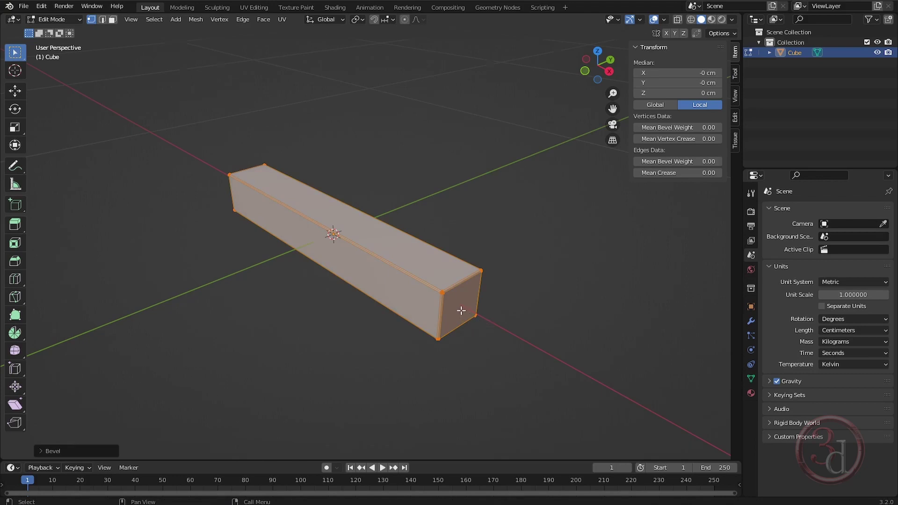
scroll(461, 311, up, 8)
scroll(434, 266, down, 7)
key(Tab)
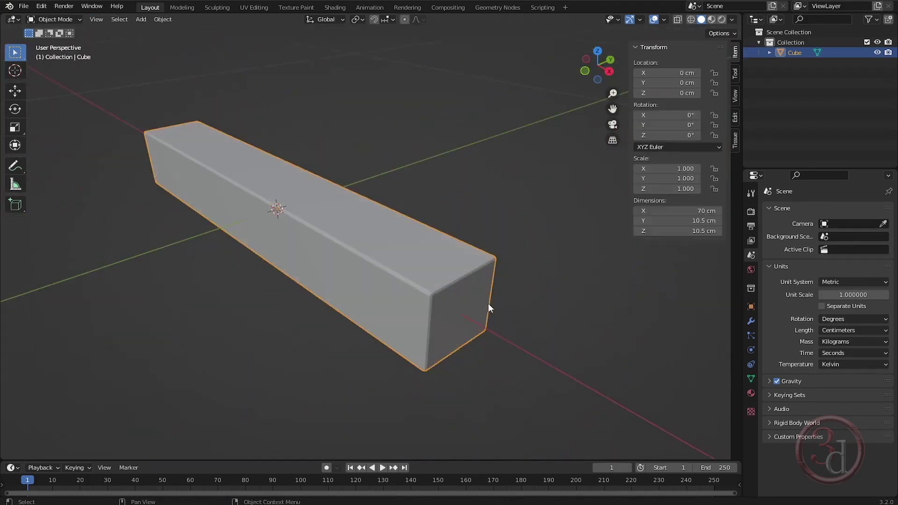
click(523, 281)
middle_drag(523, 281, 444, 257)
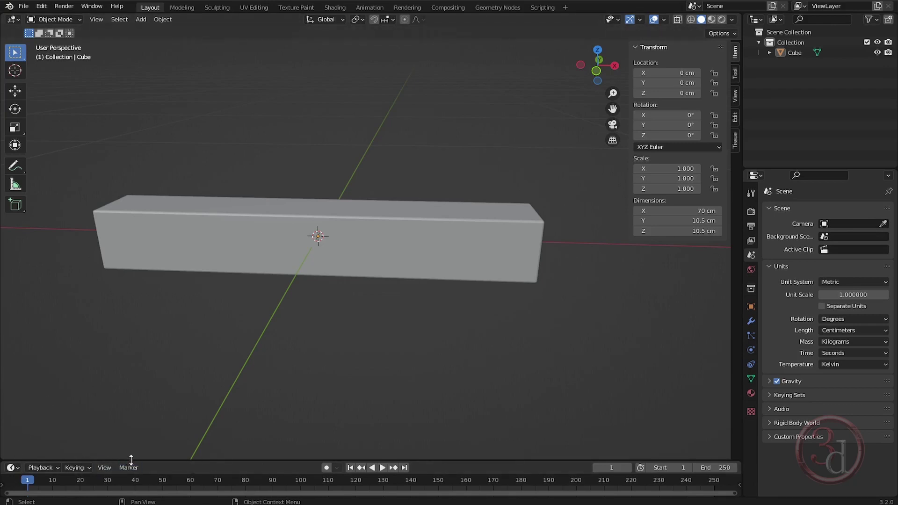
Enlarge the bottom timeline, switch it to the Asset Browser, and show the library list
drag(146, 460, 142, 287)
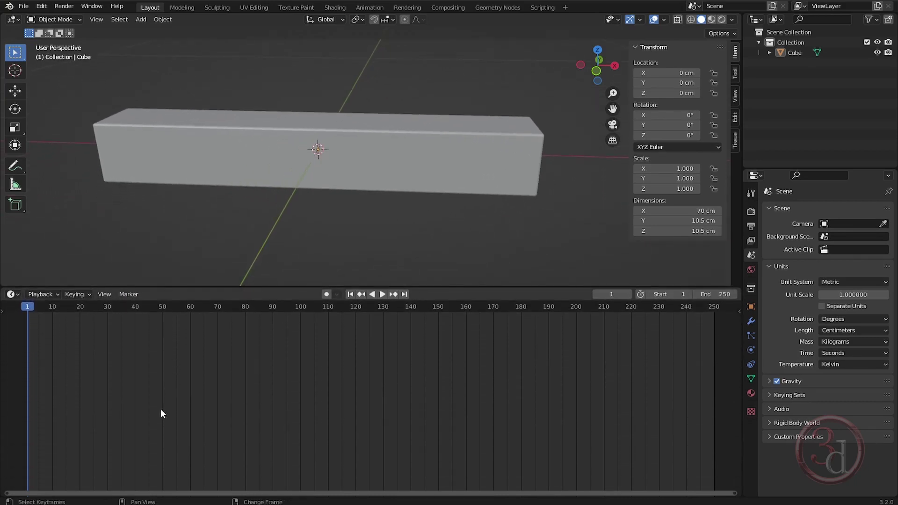
key(shift+F1)
key(shift+F1)
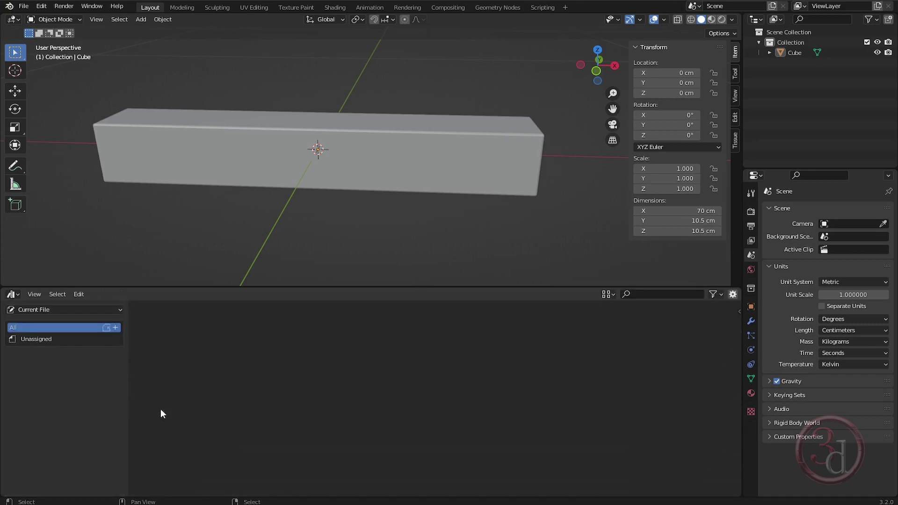
click(59, 309)
click(59, 309)
click(51, 309)
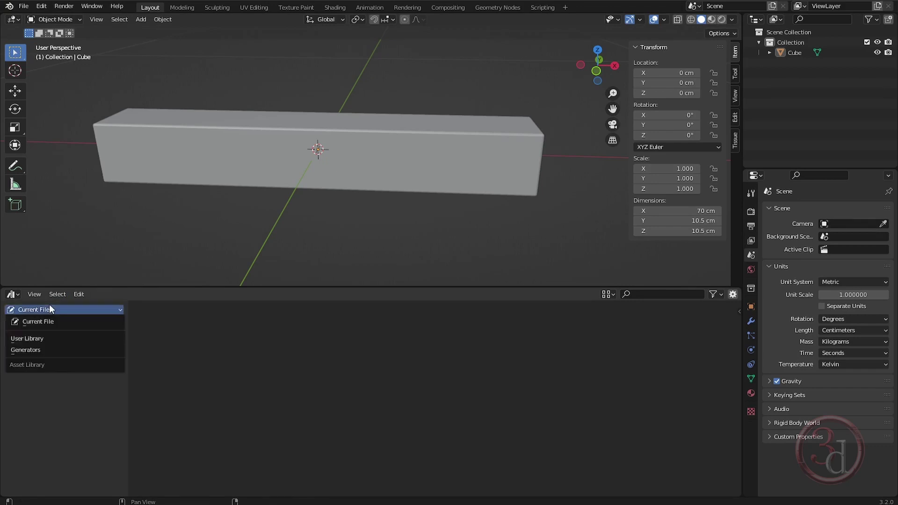
Choose the Generators library and drag the Rope asset into the scene above the beam
click(38, 349)
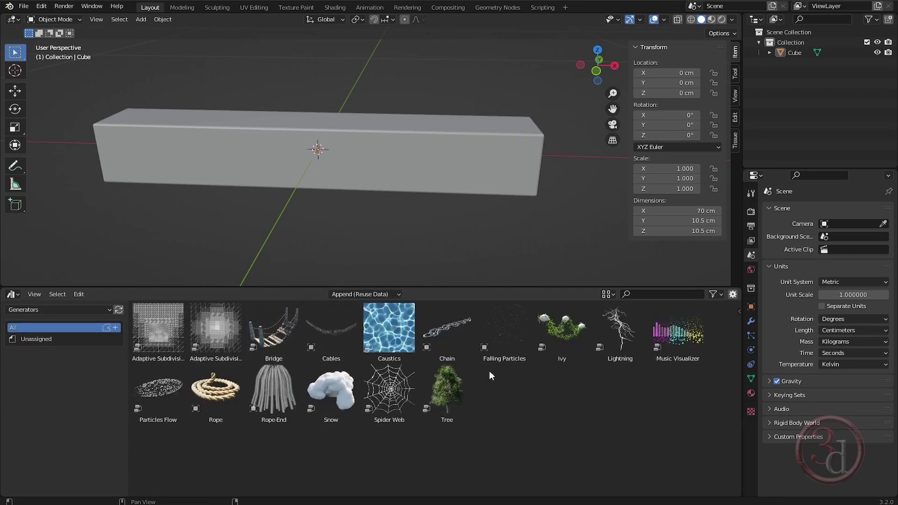
drag(500, 286, 503, 358)
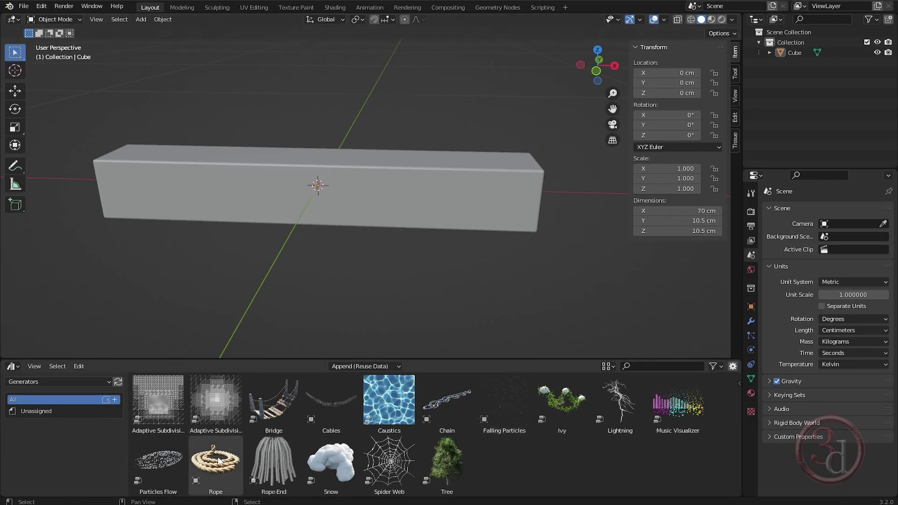
drag(213, 465, 345, 154)
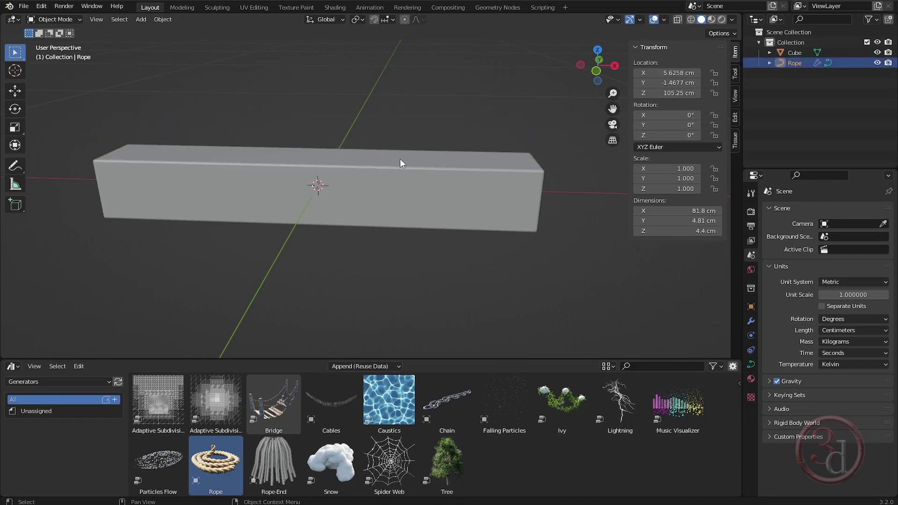
scroll(377, 218, down, 1)
scroll(377, 219, down, 7)
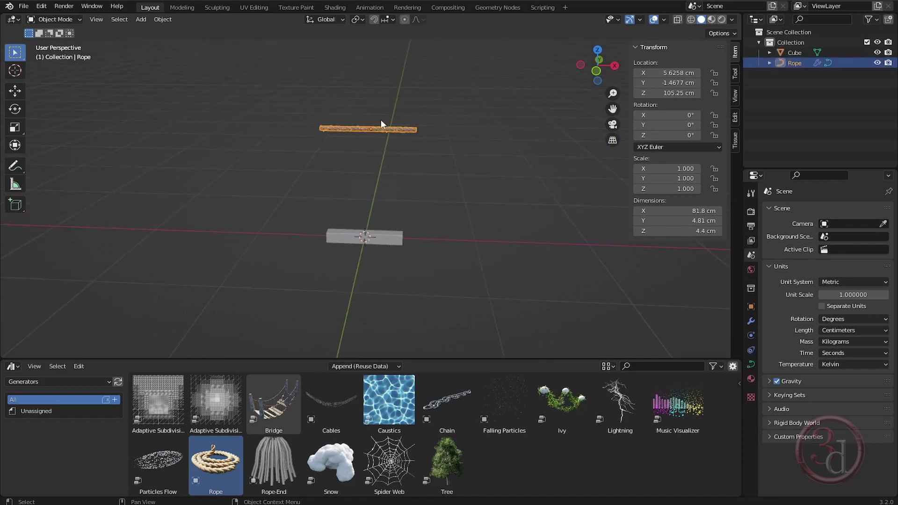
middle_drag(452, 238, 409, 319)
drag(455, 360, 466, 489)
middle_drag(466, 383, 399, 322)
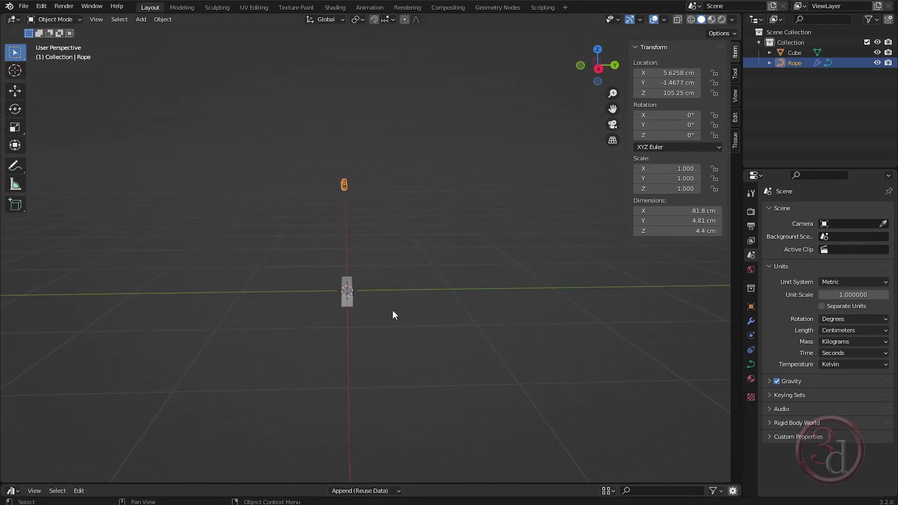
In front view, move the rope to just above the beam
key(KP_1)
scroll(362, 257, up, 5)
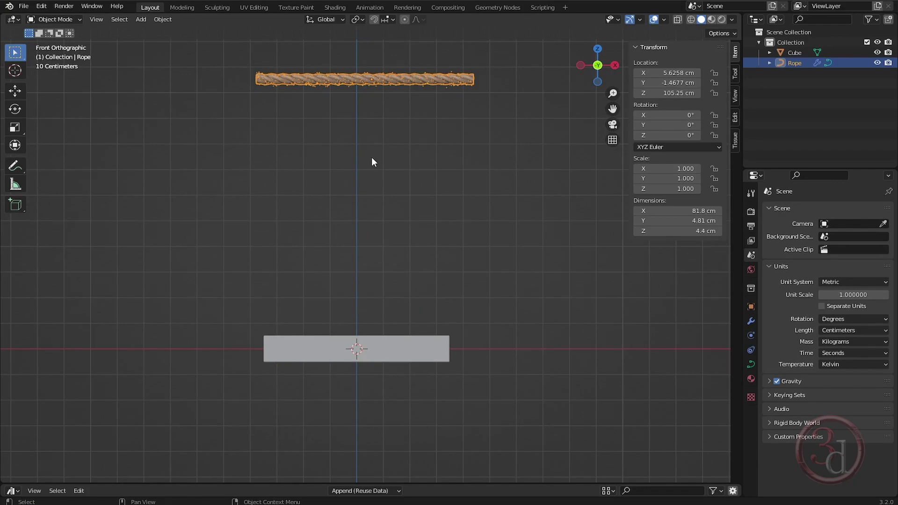
key(g)
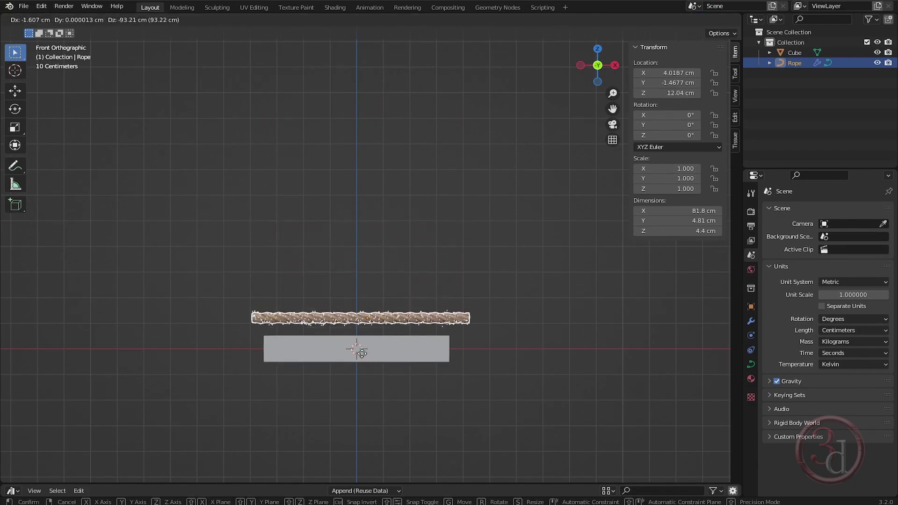
click(363, 363)
Scale the rope down to about a quarter size (0.264) in side view
key(KP_3)
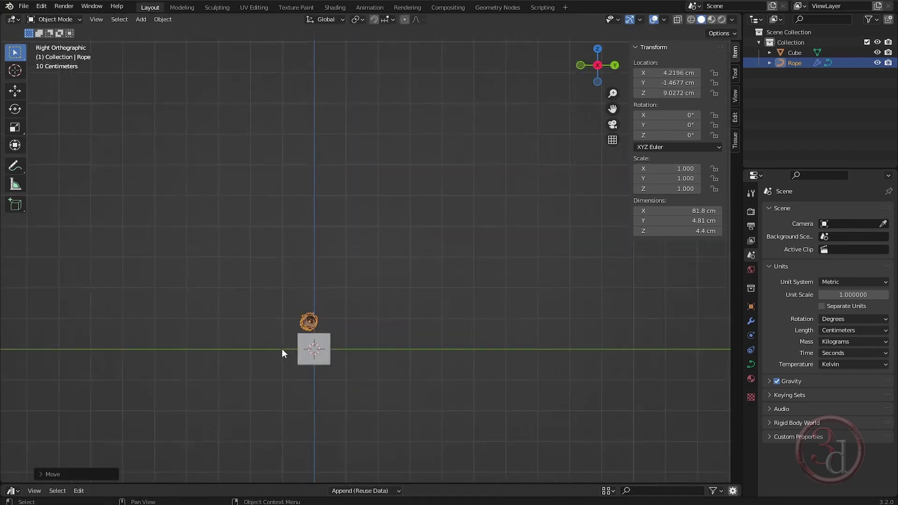
scroll(290, 350, up, 8)
key(s)
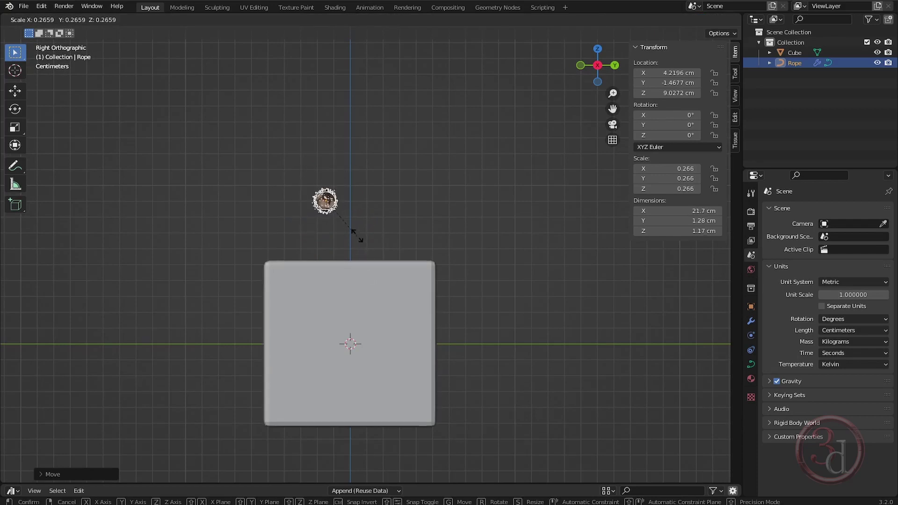
click(357, 236)
Rotate the rope 90° around Z so it crosses the beam
key(r)
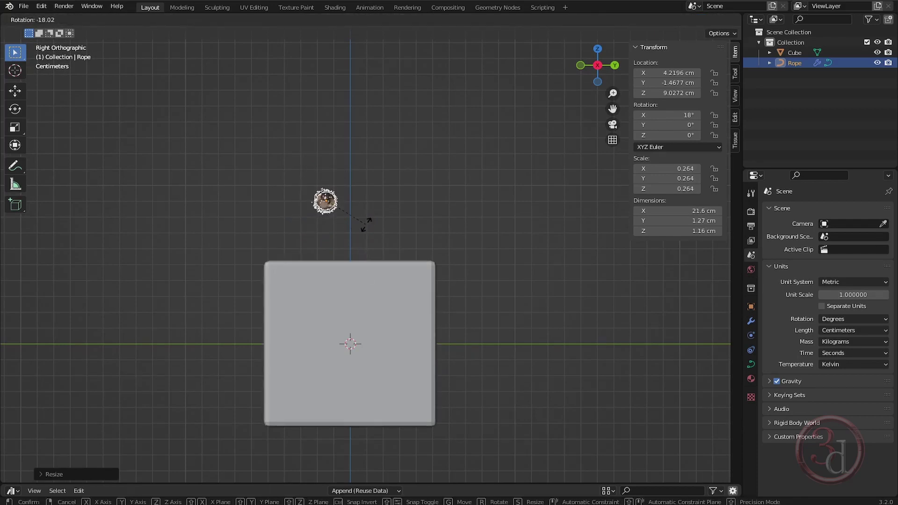
text(z)
text(90)
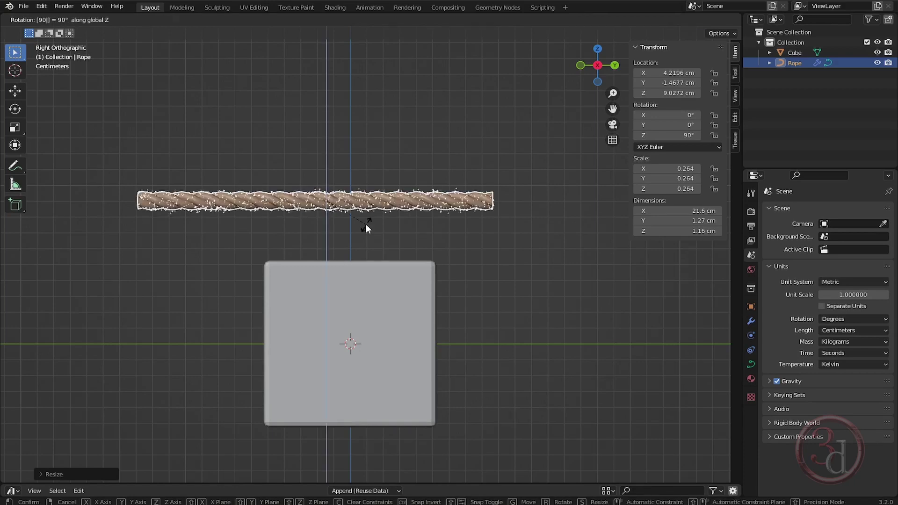
key(Return)
mouse_move(409, 261)
middle_down()
mouse_move(414, 283)
mouse_move(536, 292)
mouse_move(537, 313)
mouse_move(454, 301)
mouse_move(406, 274)
middle_up()
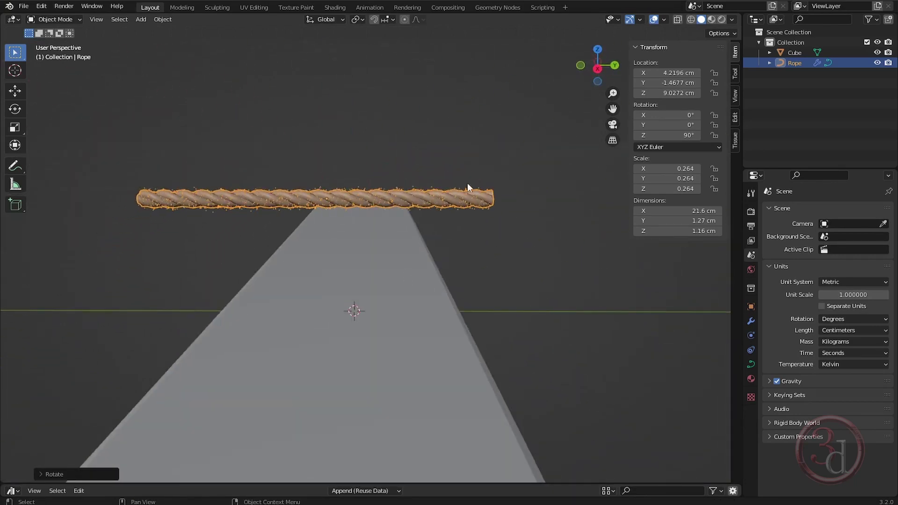
scroll(416, 213, up, 4)
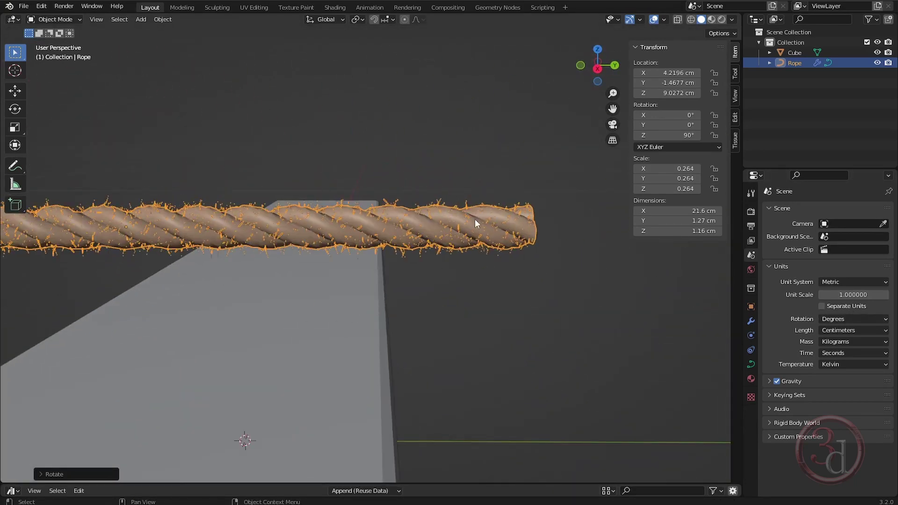
Set the Fur value in the rope's GeometryNodes modifier to 0
click(752, 322)
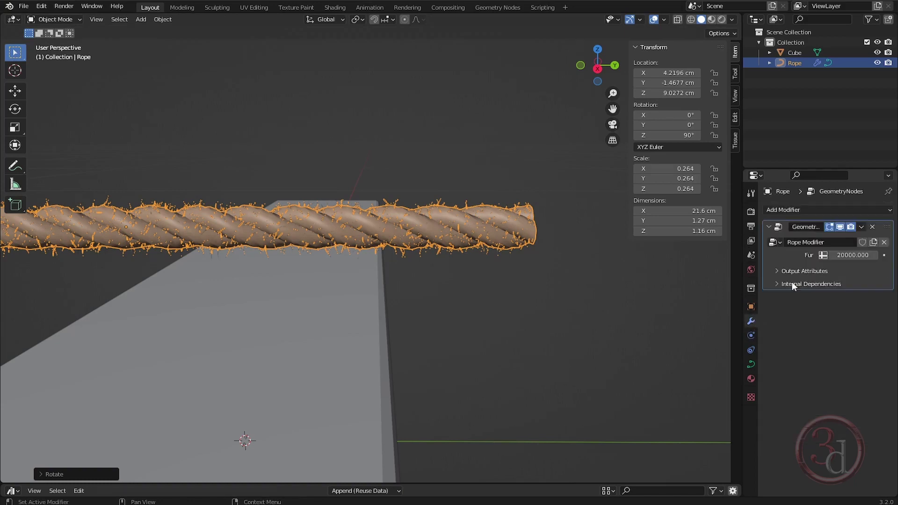
click(852, 257)
text(0)
key(Return)
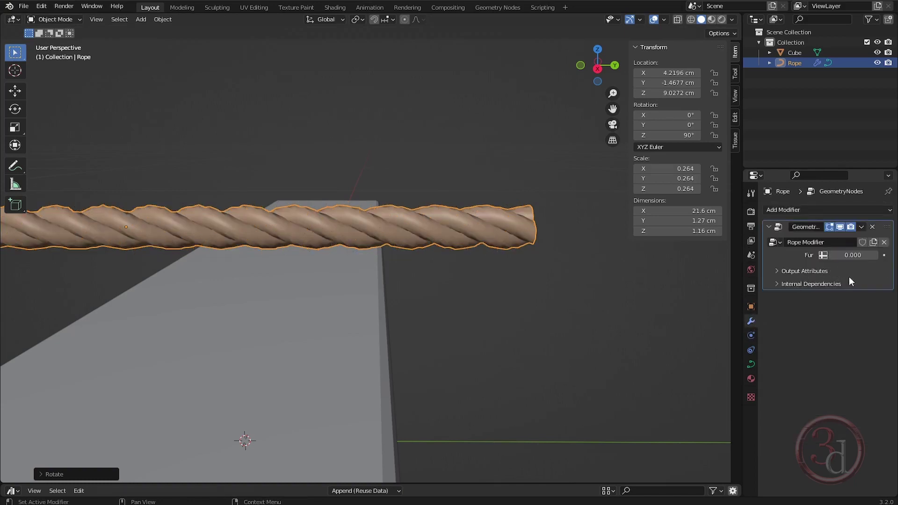
middle_drag(632, 306, 386, 251)
scroll(472, 255, down, 4)
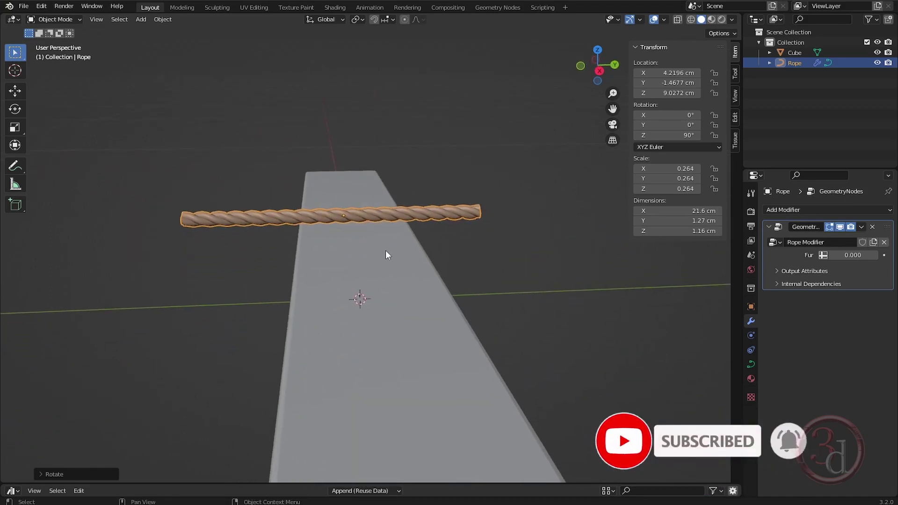
Check the rope's end points in Edit Mode, then switch to the Right side view
key(Tab)
click(171, 180)
drag(172, 180, 279, 259)
click(383, 243)
drag(458, 159, 514, 245)
middle_drag(514, 245, 492, 249)
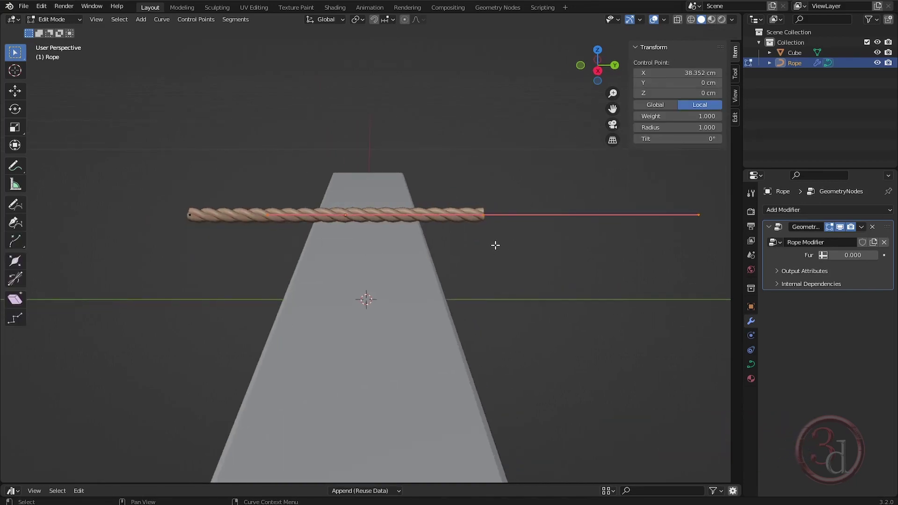
key(g)
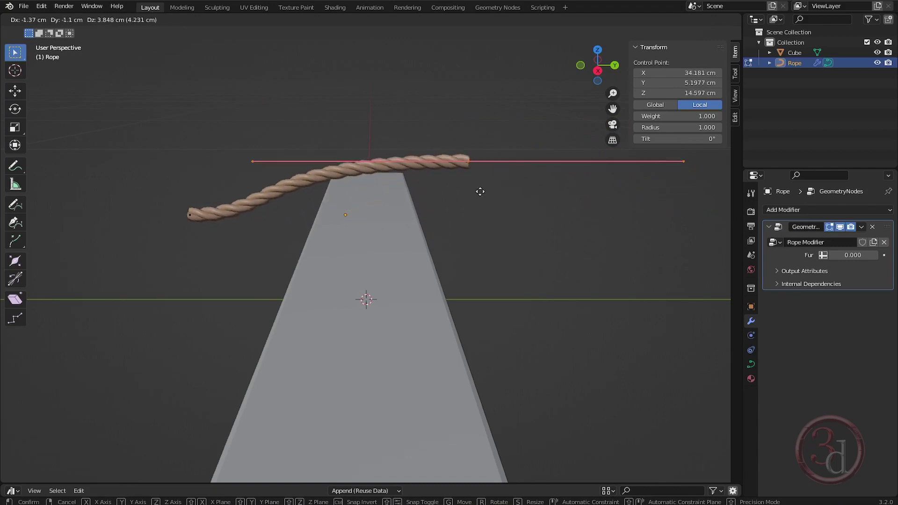
right_click(475, 228)
key(grave)
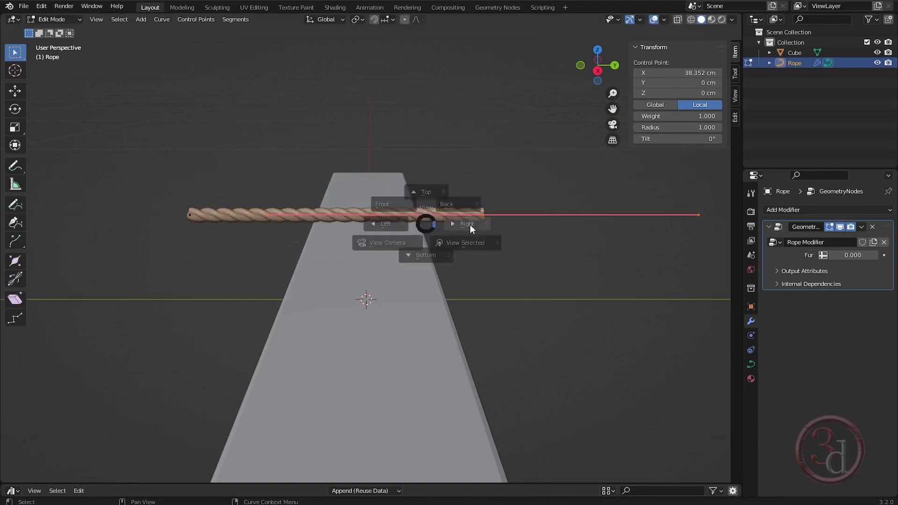
click(531, 241)
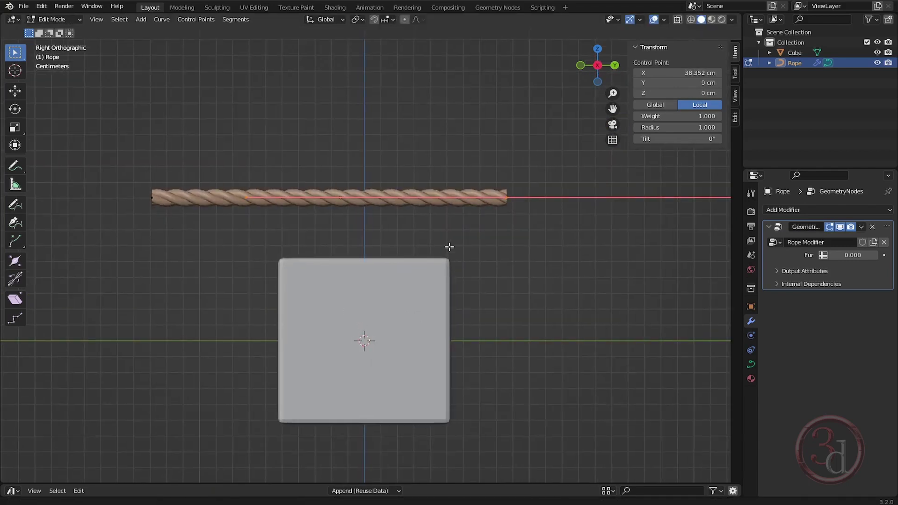
Move the whole rope down to rest on top of the beam
key(Tab)
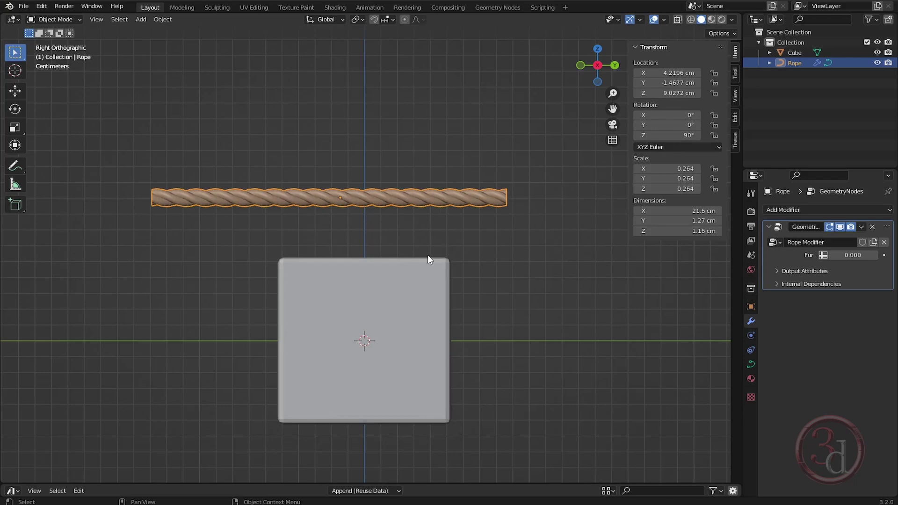
key(g)
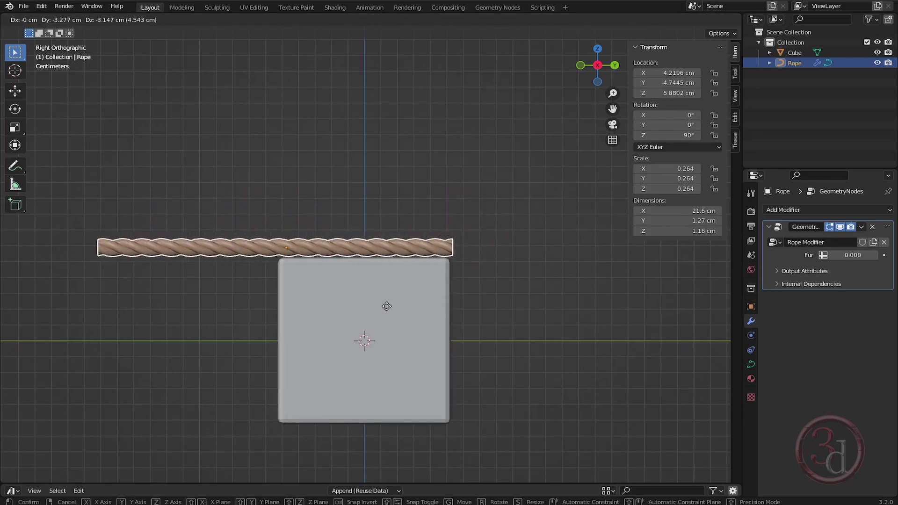
click(567, 308)
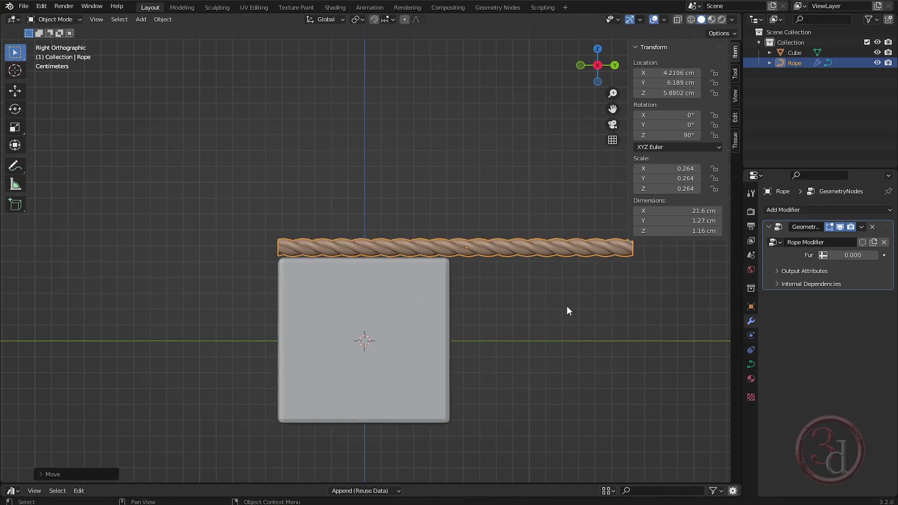
shift+middle_drag(301, 273, 369, 167)
scroll(368, 187, up, 2)
shift+middle_drag(365, 210, 330, 195)
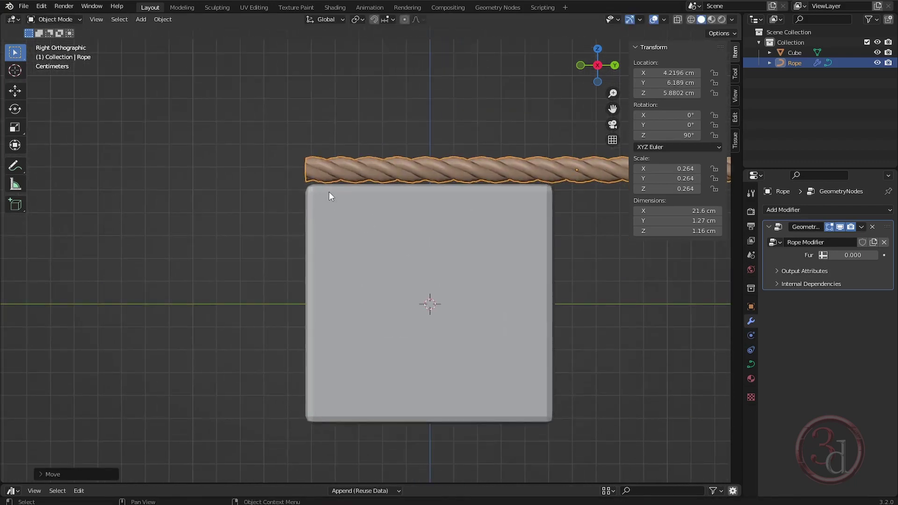
Extend the rope's left end past the beam and bend it to hang downward
key(Tab)
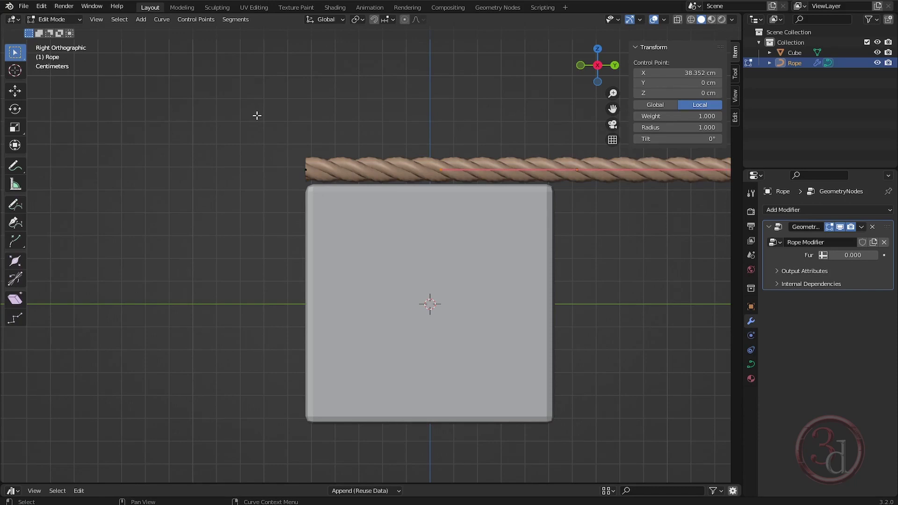
drag(266, 109, 329, 210)
drag(345, 272, 345, 272)
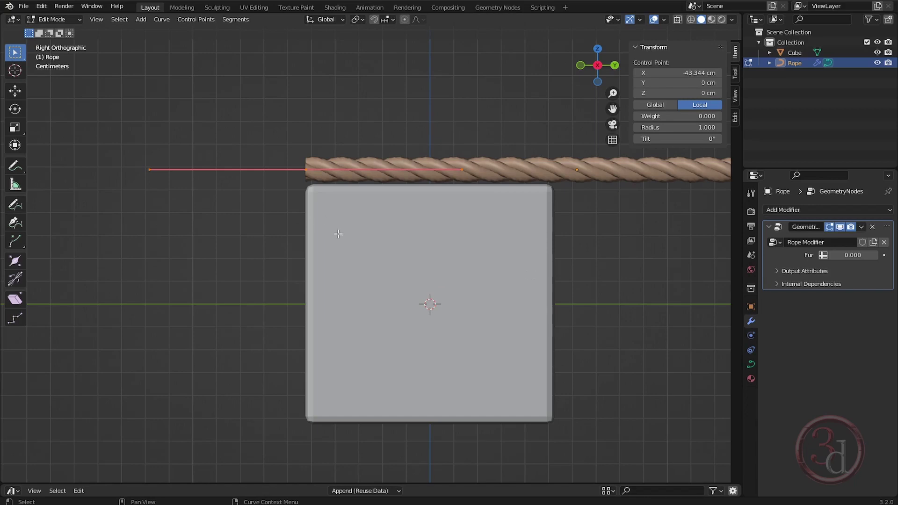
key(g)
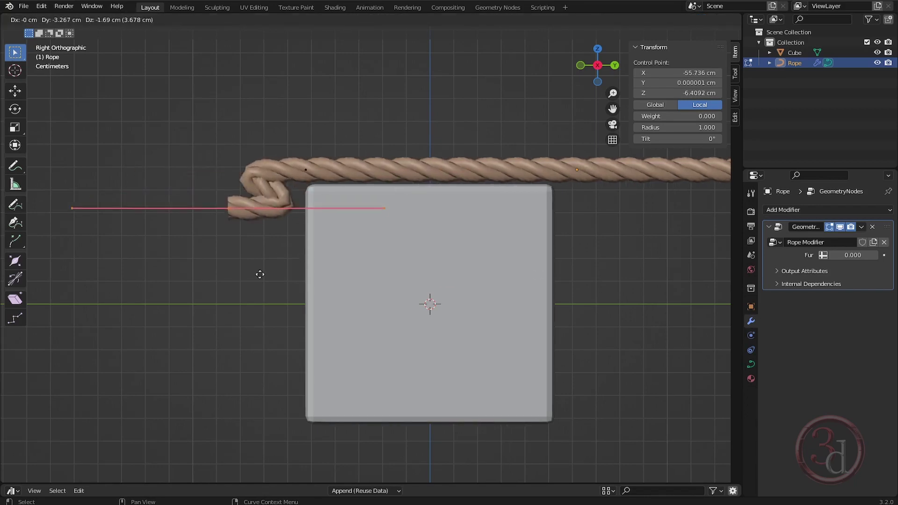
click(252, 338)
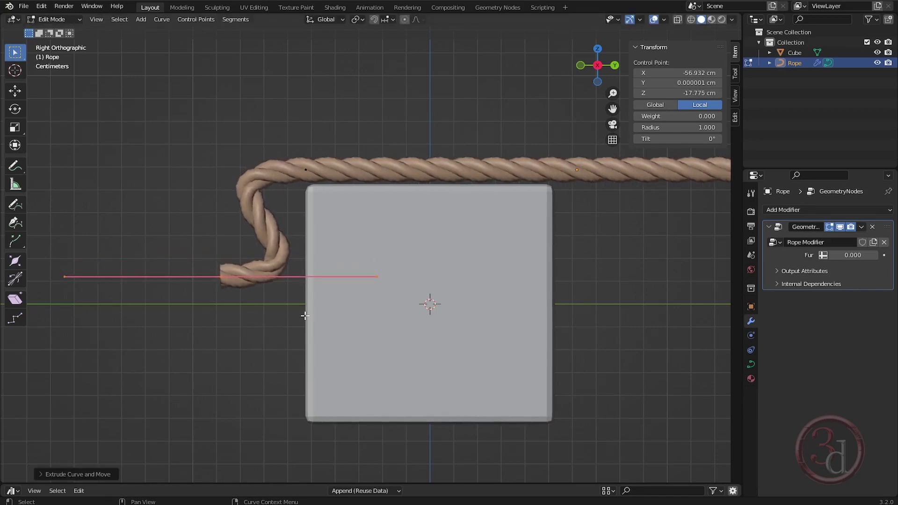
key(r)
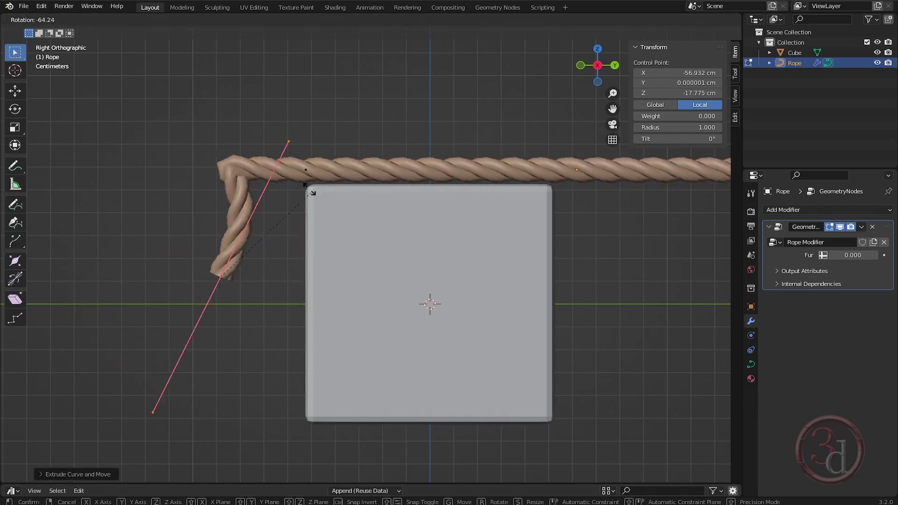
click(258, 169)
key(s)
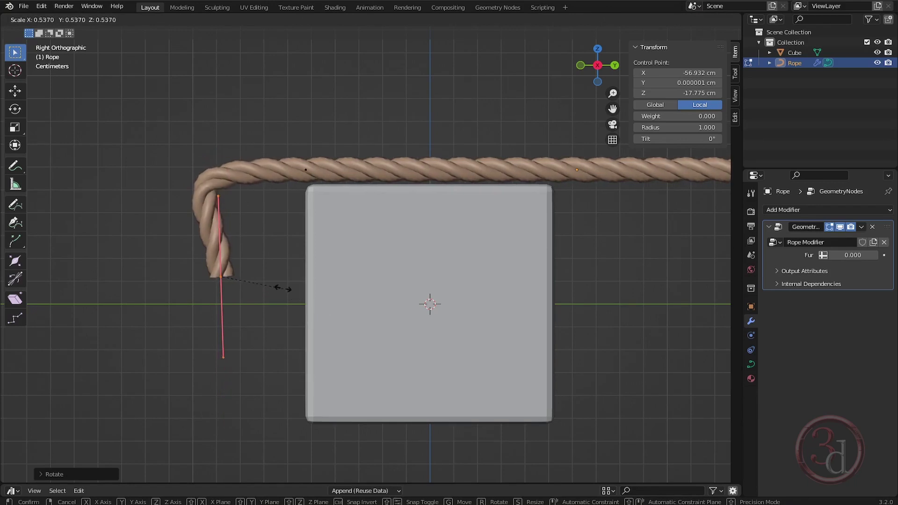
click(262, 269)
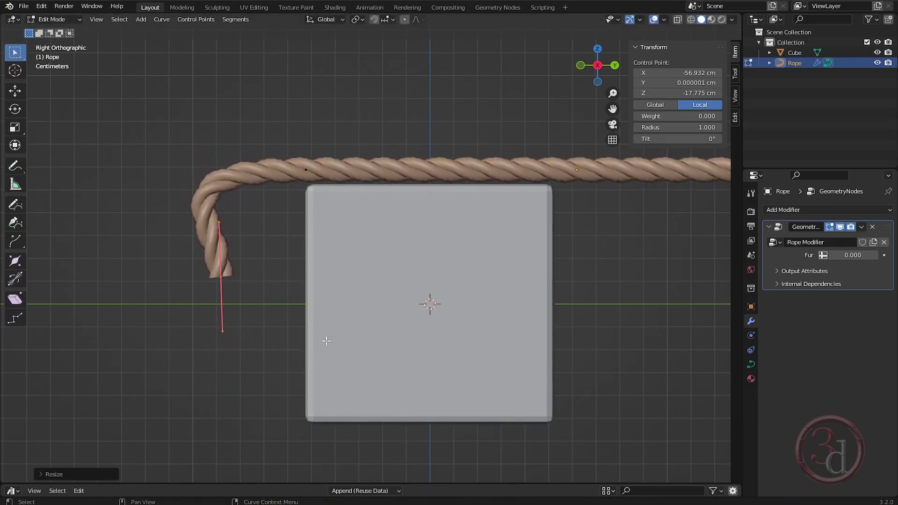
key(g)
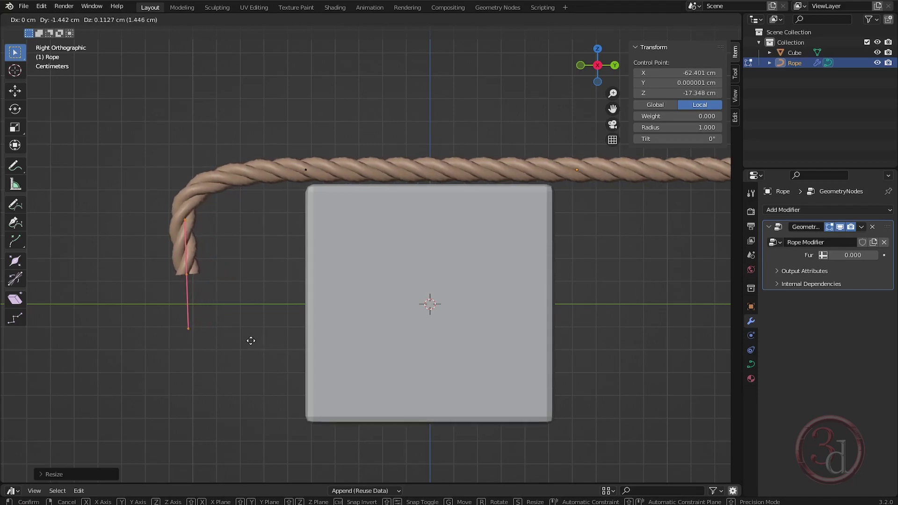
click(246, 340)
Slide the rope's corner point along Y and tighten its curve handles
drag(167, 129, 359, 342)
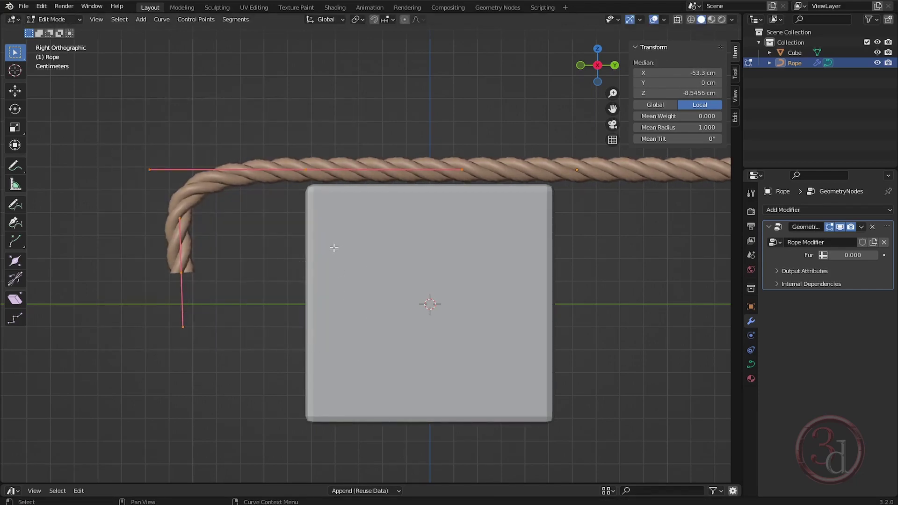
key(g)
key(y)
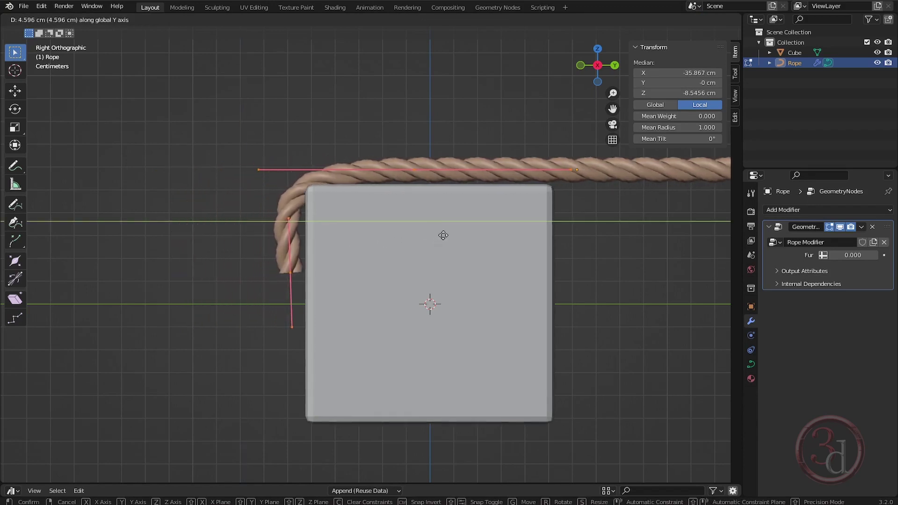
click(448, 235)
click(373, 92)
drag(363, 114, 446, 195)
key(s)
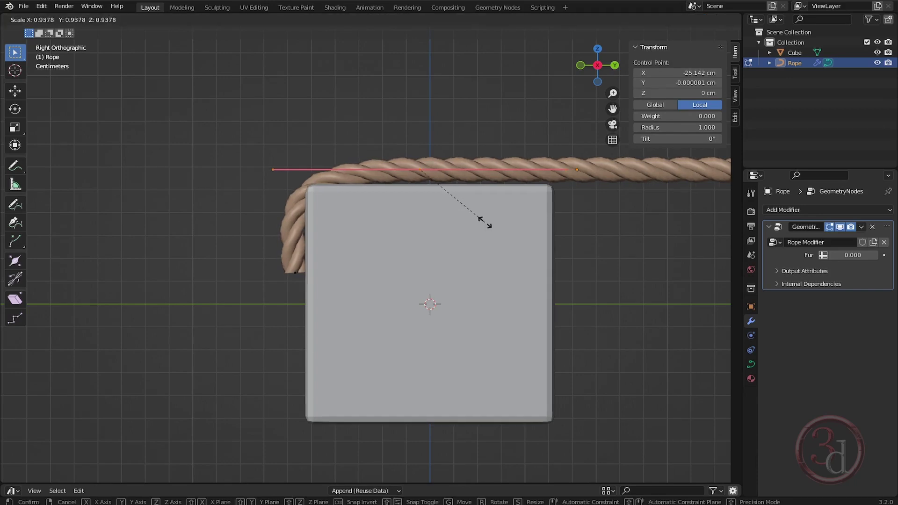
click(445, 204)
Place the corner on the beam's top-left edge and point the hanging end straight down
key(g)
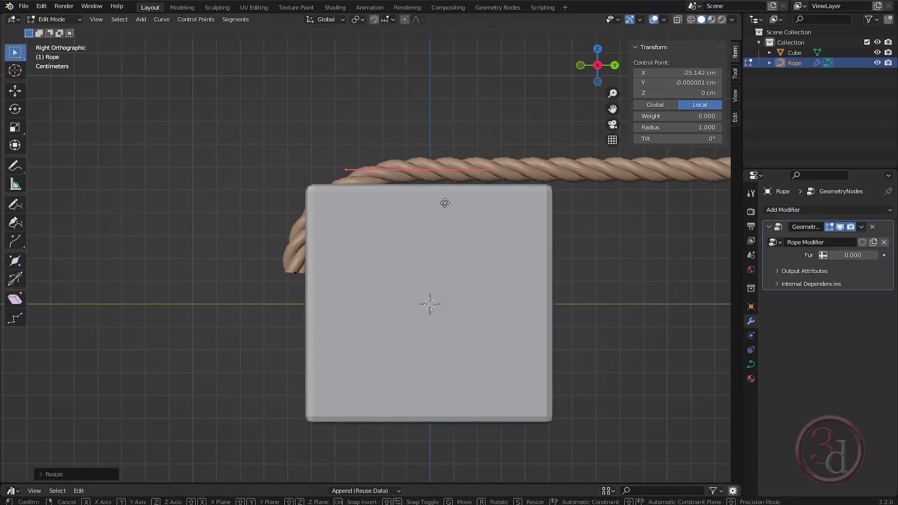
key(y)
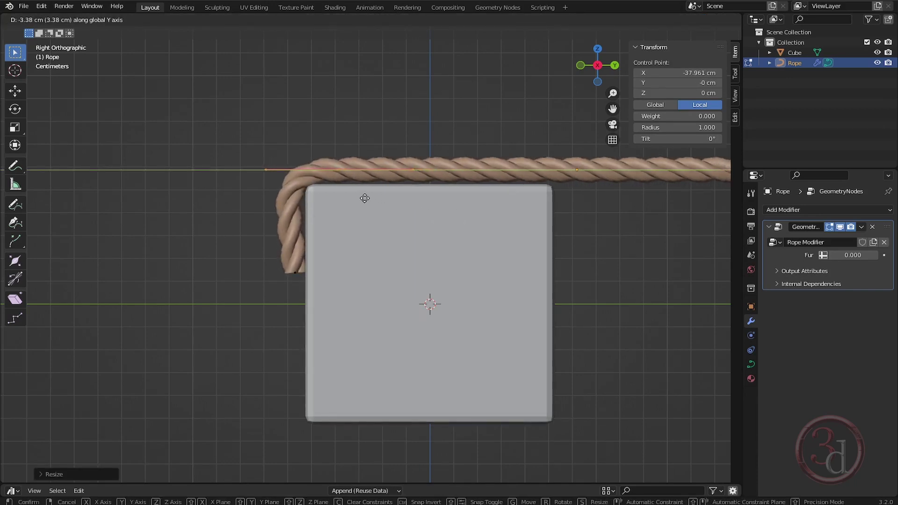
click(364, 198)
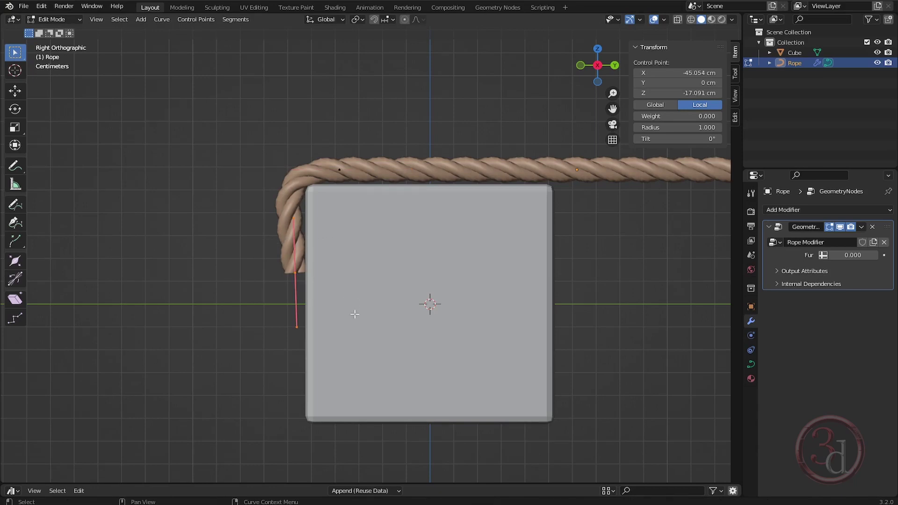
key(r)
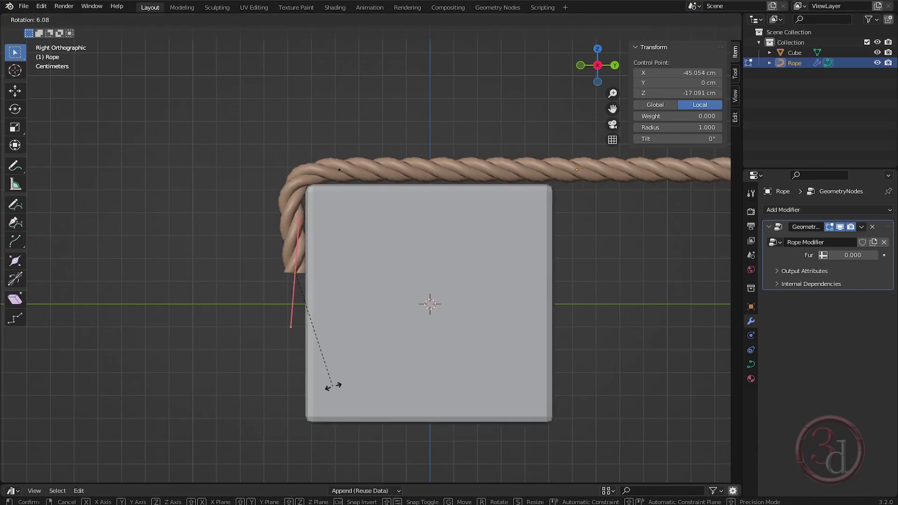
click(322, 353)
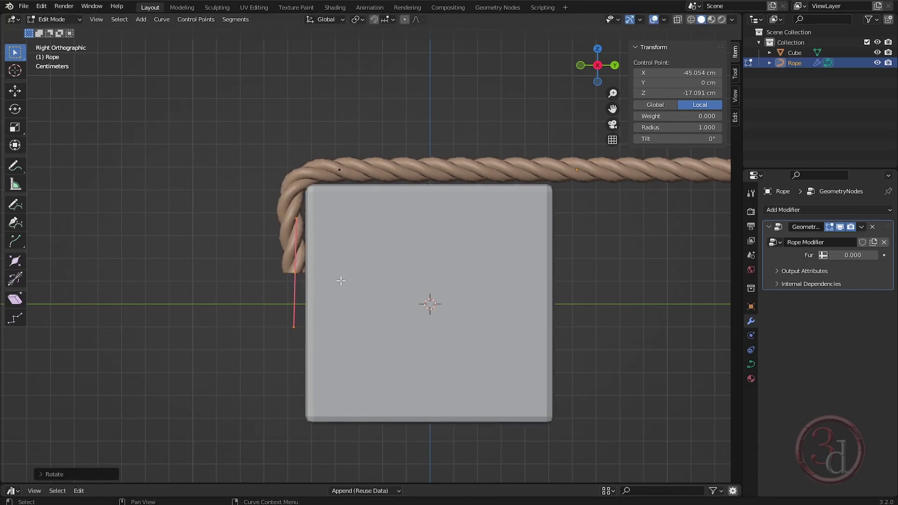
Bring the rope end to the beam's bottom corner and extrude it along the underside
key(g)
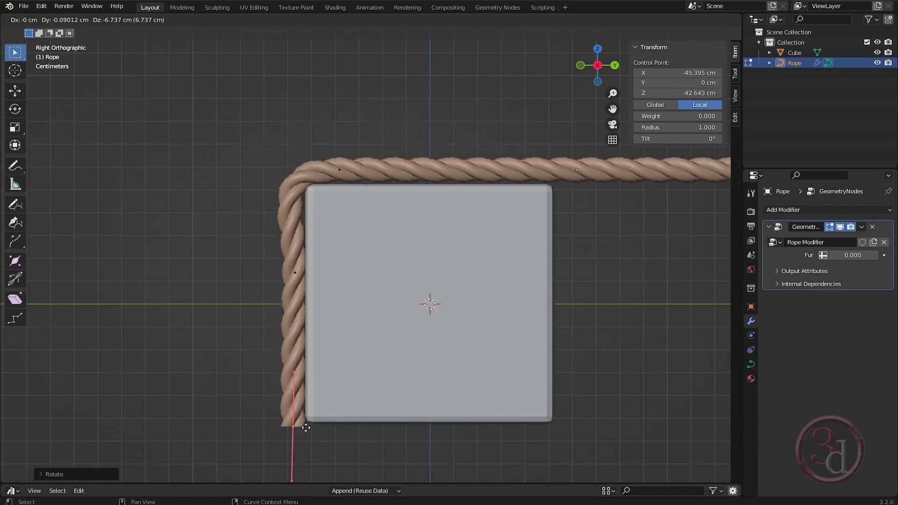
click(306, 428)
key(e)
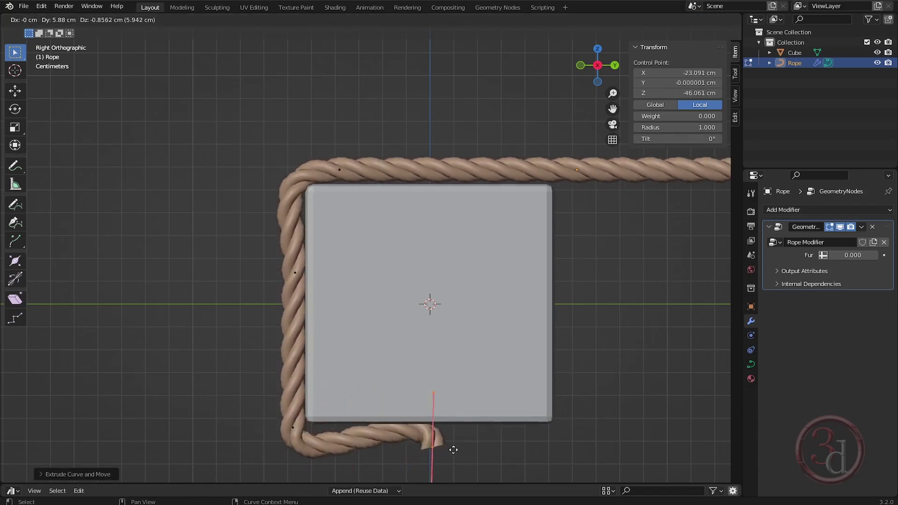
click(500, 448)
shift+middle_drag(535, 449, 494, 349)
key(r)
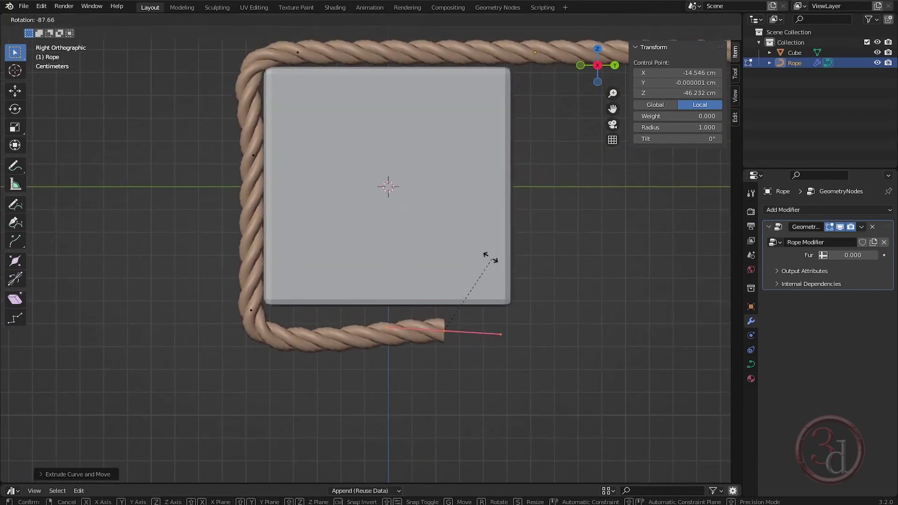
click(477, 255)
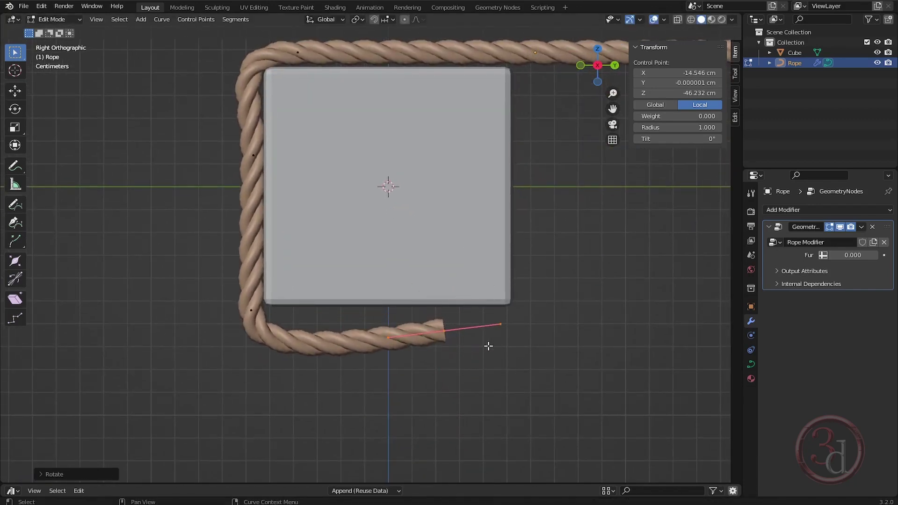
key(g)
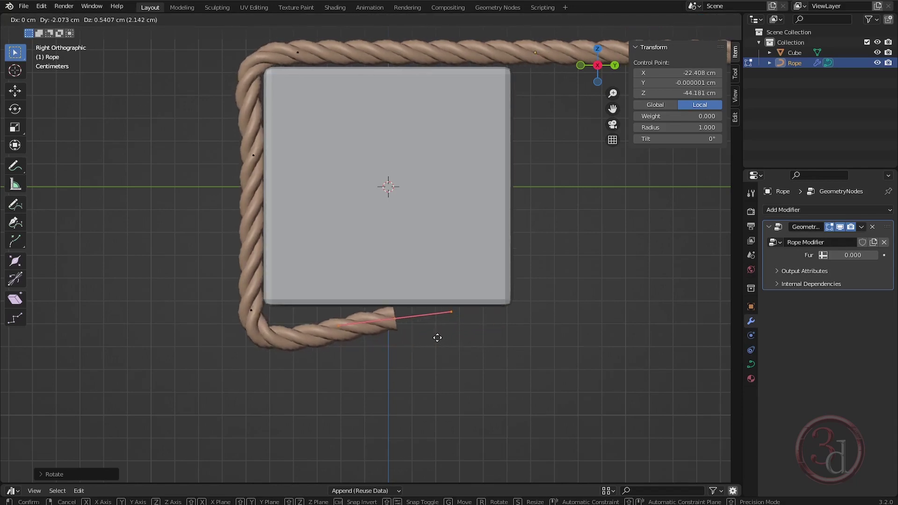
click(437, 338)
Raise the lower-left corner point vertically and tighten its bend
drag(178, 276, 248, 334)
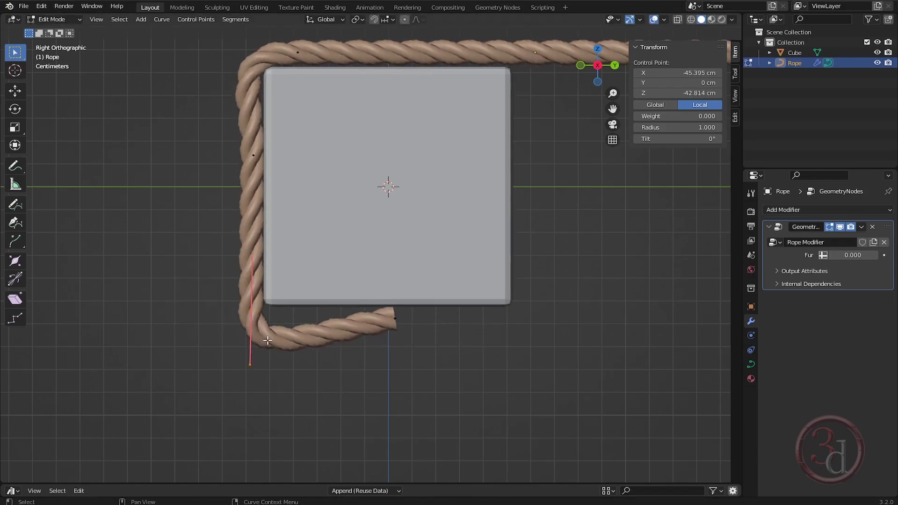
key(g)
key(z)
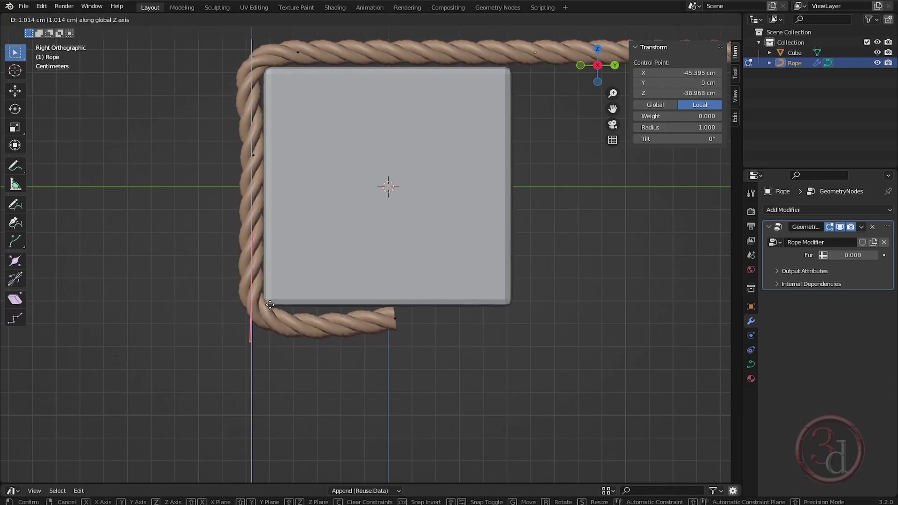
click(267, 308)
key(s)
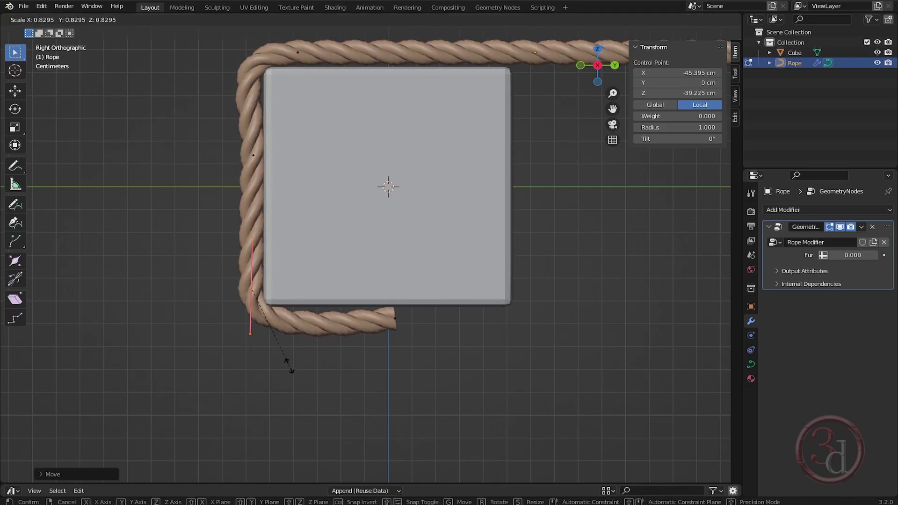
click(275, 340)
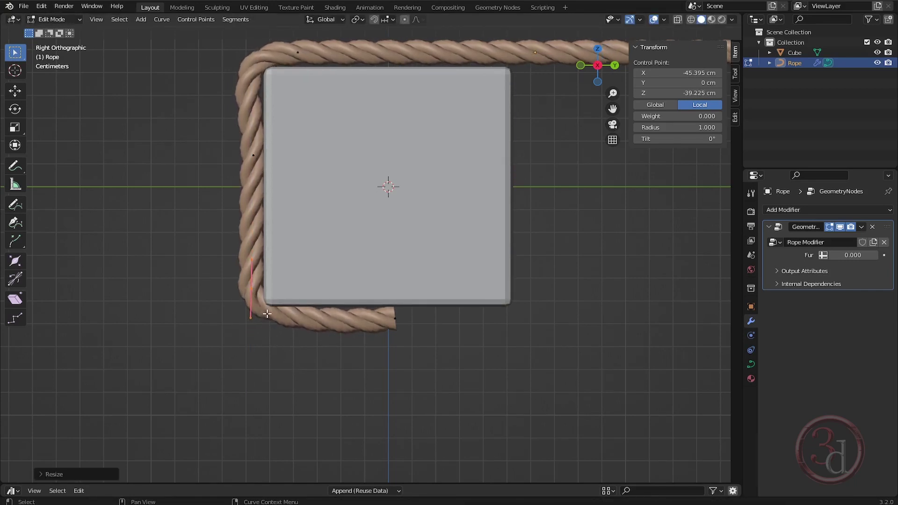
Fine-tune the lower-left corner's height and tilt the bottom point's handle
key(g)
key(z)
click(267, 330)
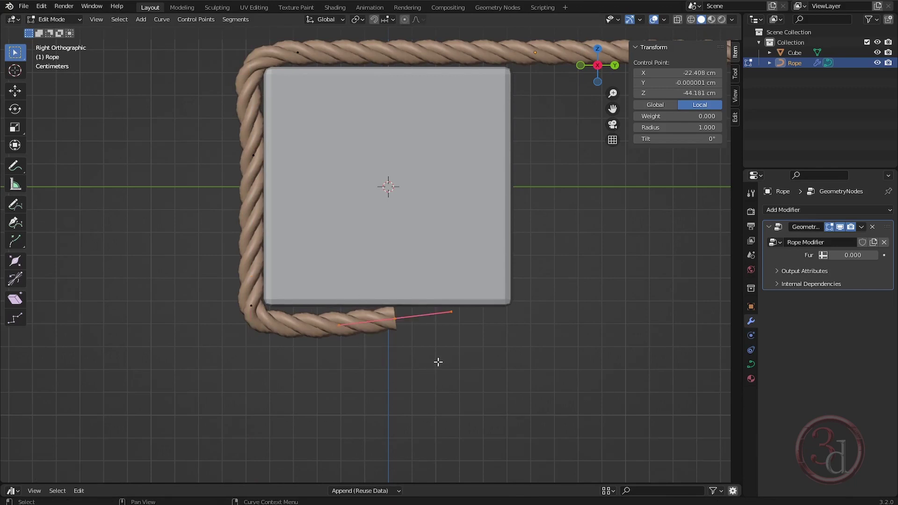
key(r)
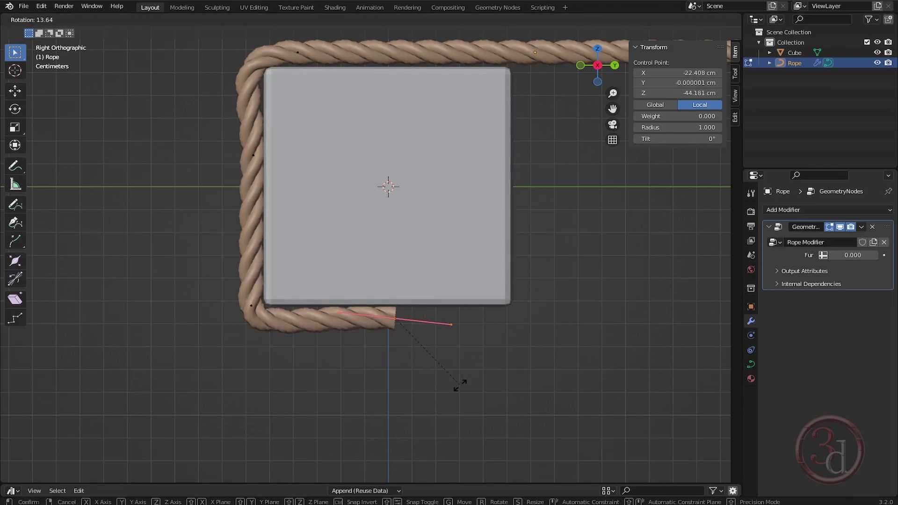
click(463, 382)
drag(124, 242, 268, 359)
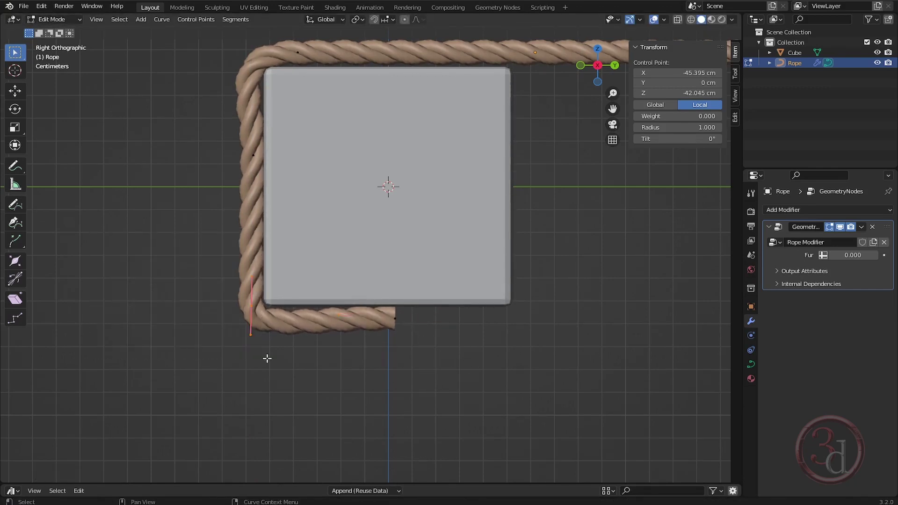
key(g)
click(267, 345)
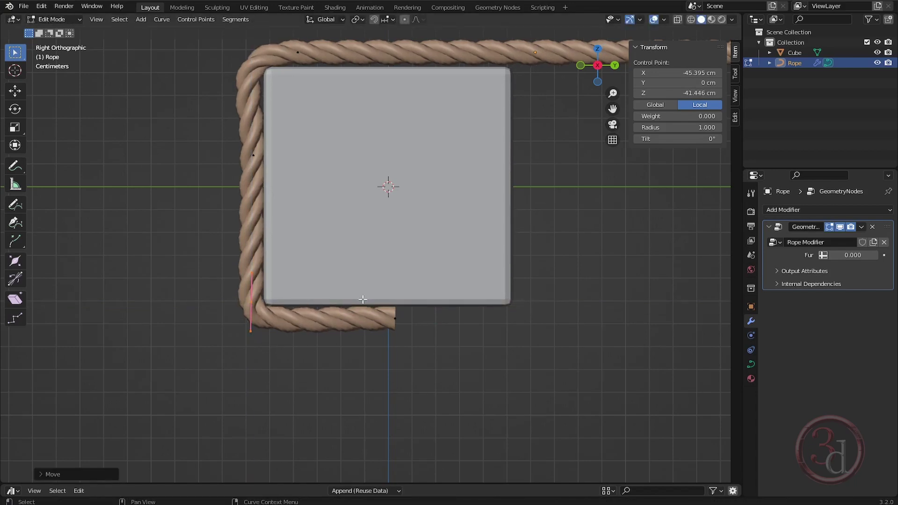
Move the rope end to the beam's right side and extrude it upward
key(g)
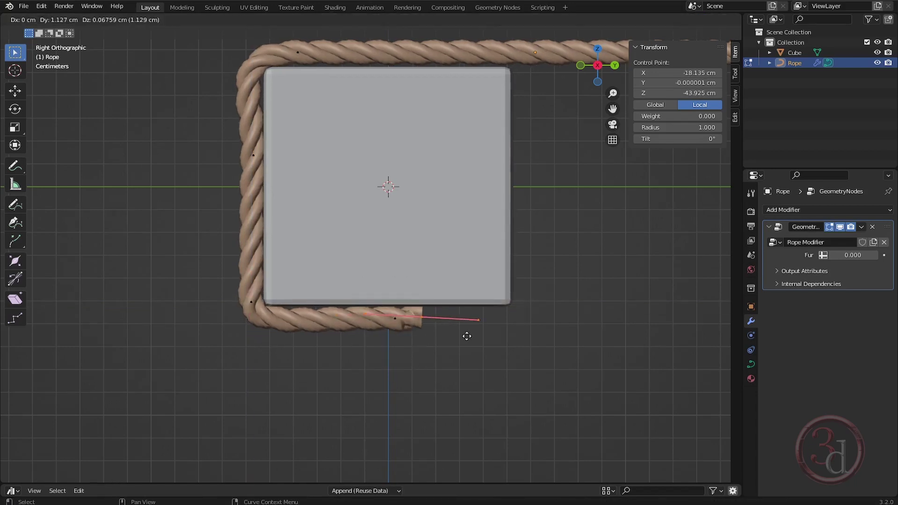
click(556, 337)
key(e)
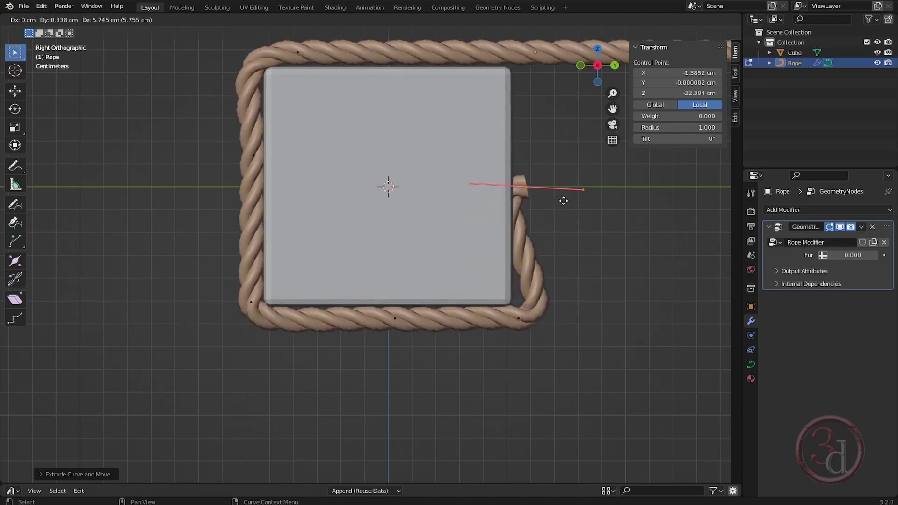
key(r)
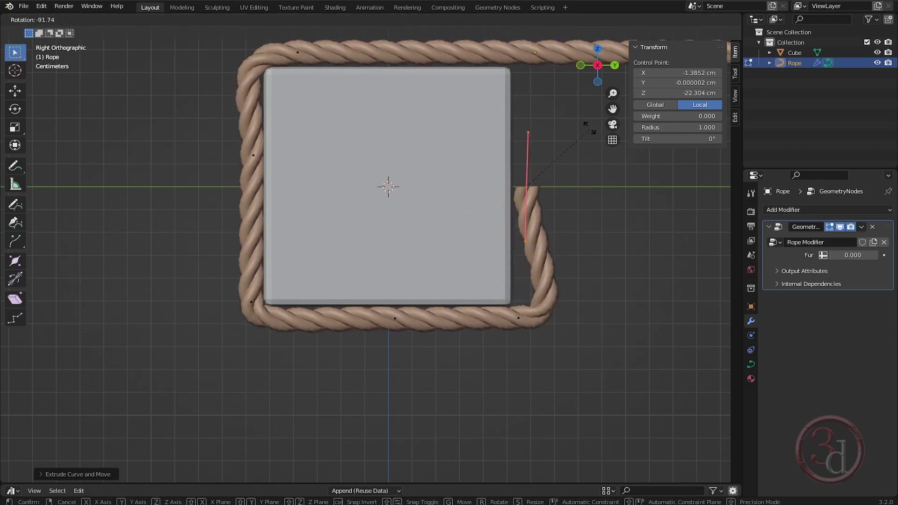
click(588, 116)
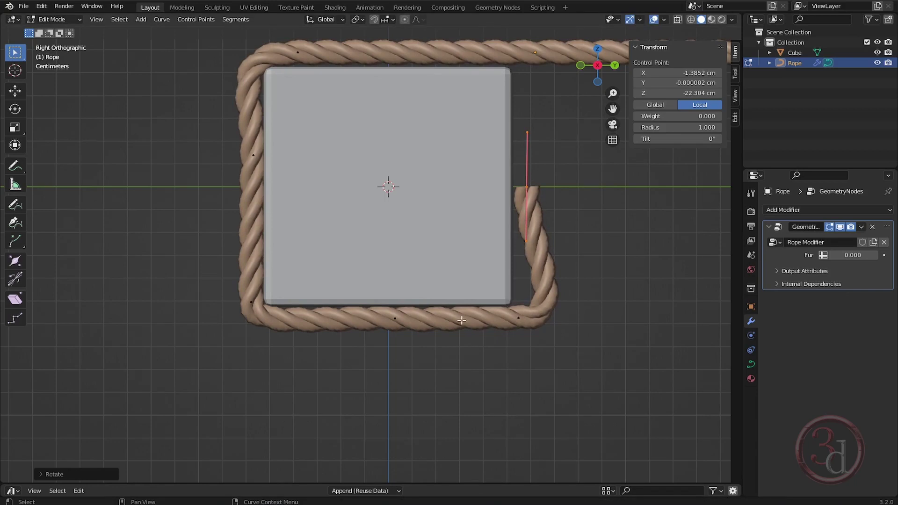
Slide the lower-right corner point horizontally along Y into place
key(alt+a)
drag(480, 258, 567, 375)
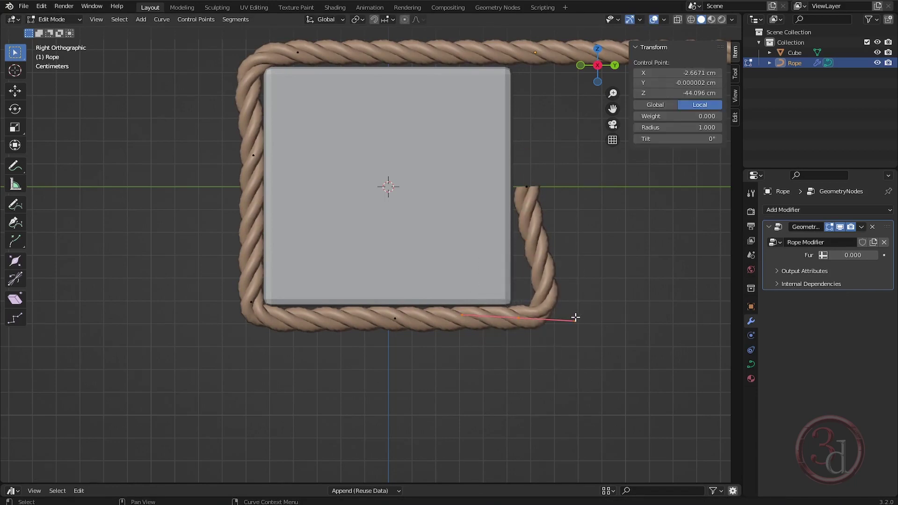
key(g)
key(y)
click(539, 325)
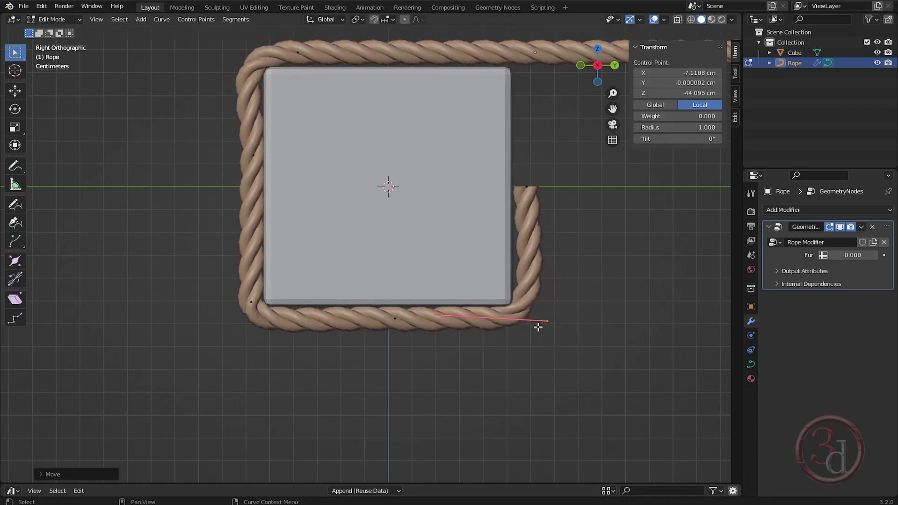
Turn on X-ray and box-select the points of the wrapped rope section
shift+middle_drag(549, 215, 385, 190)
middle_drag(402, 255, 296, 223)
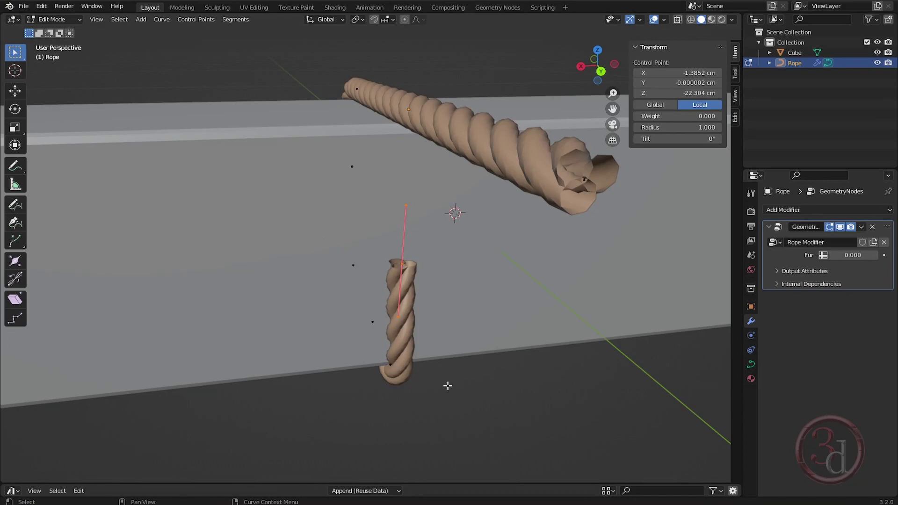
key(shift+z)
middle_drag(321, 391, 423, 395)
key(alt+a)
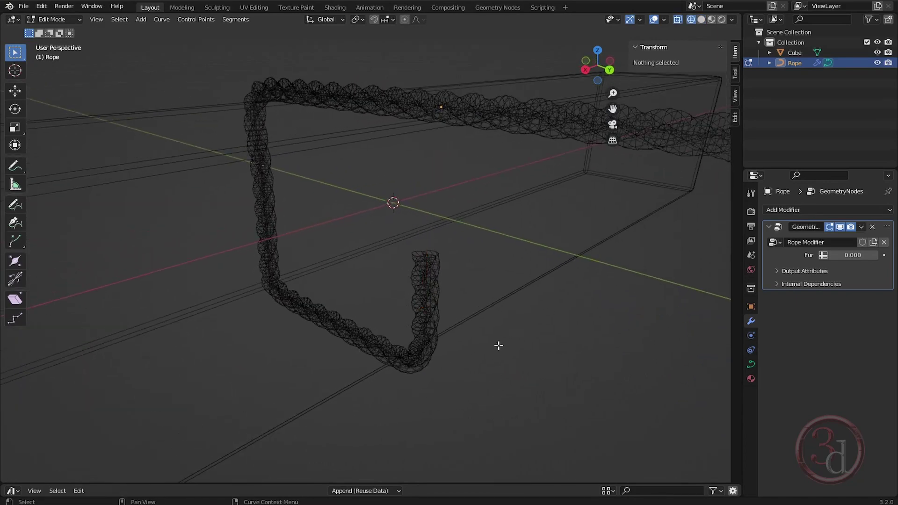
drag(495, 416, 252, 243)
In Top view, shift the selected section about 4.3 cm along Y beside the first pass
middle_drag(419, 349, 366, 353)
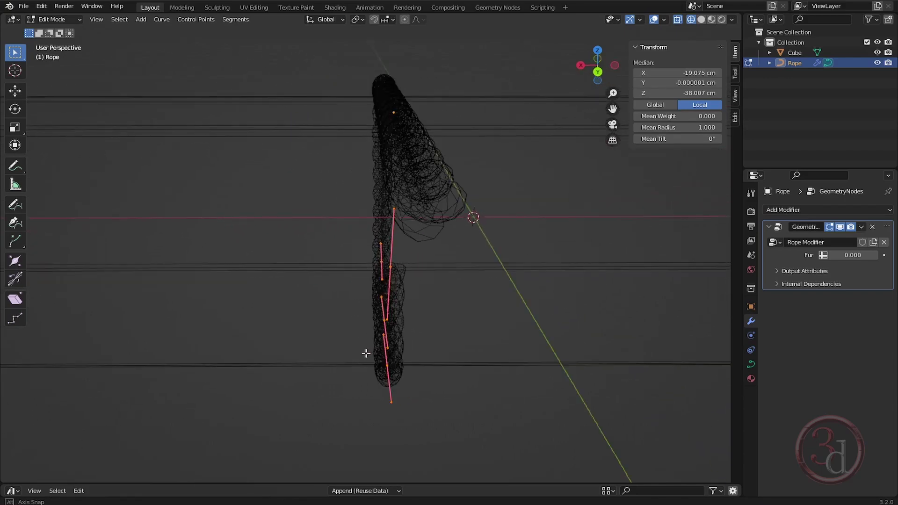
click(419, 322)
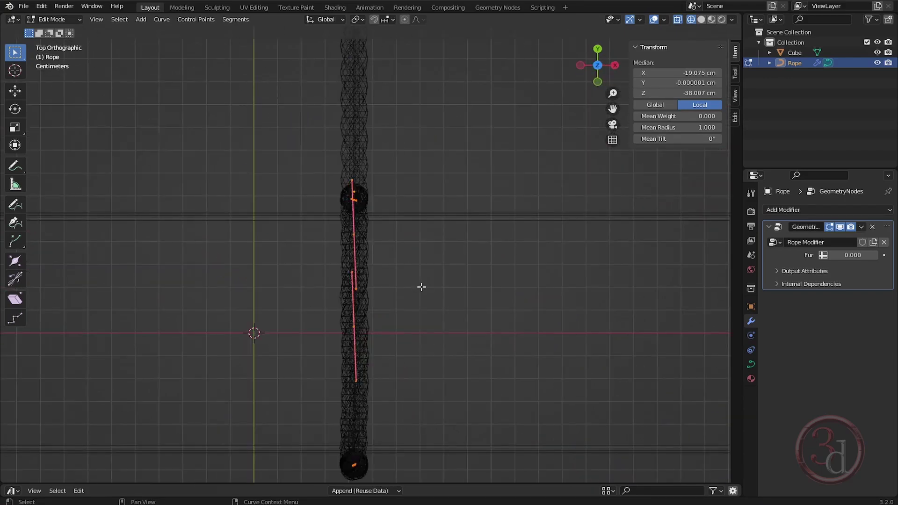
key(g)
click(395, 321)
mouse_move(395, 321)
middle_down()
mouse_move(412, 349)
mouse_move(413, 302)
mouse_move(457, 351)
middle_up()
Switch back to Solid shading and deselect the rope points
key(z)
click(511, 351)
middle_drag(449, 398, 417, 365)
click(433, 431)
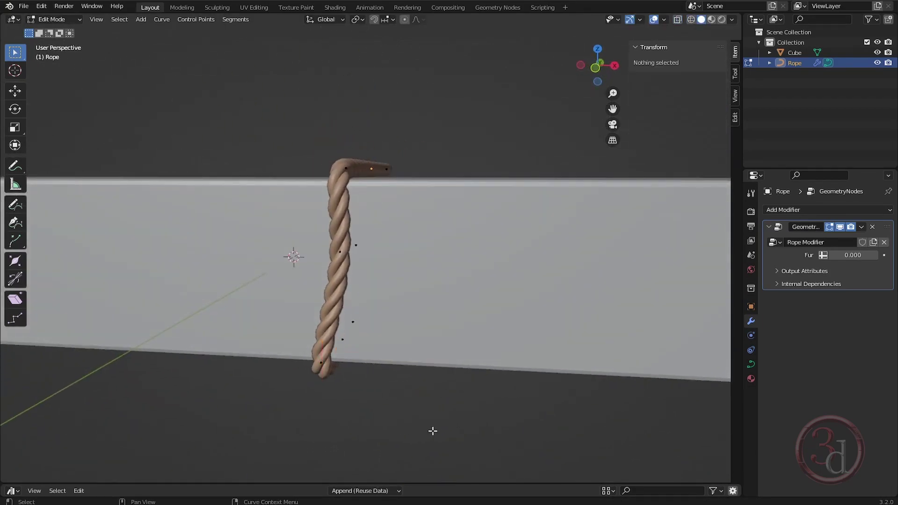
Rotate a point on the hanging rope and move it along the X axis
click(368, 276)
middle_drag(368, 276, 421, 313)
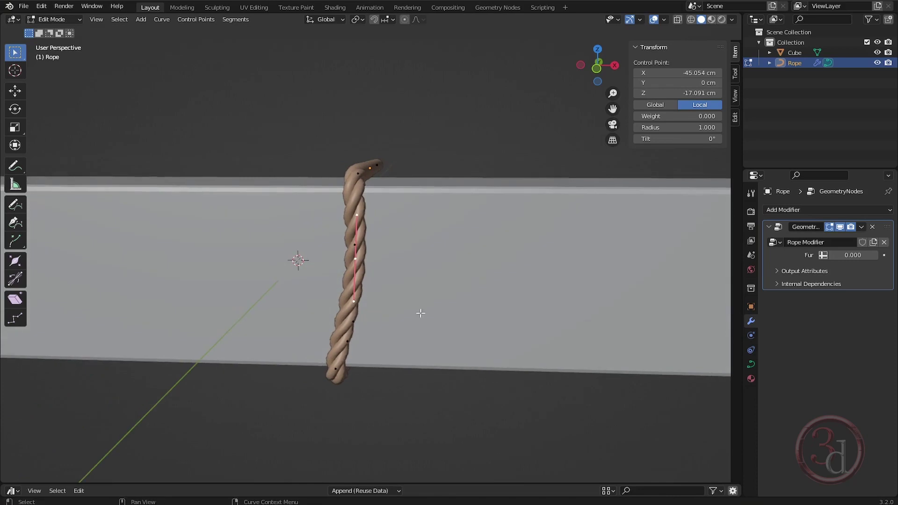
key(r)
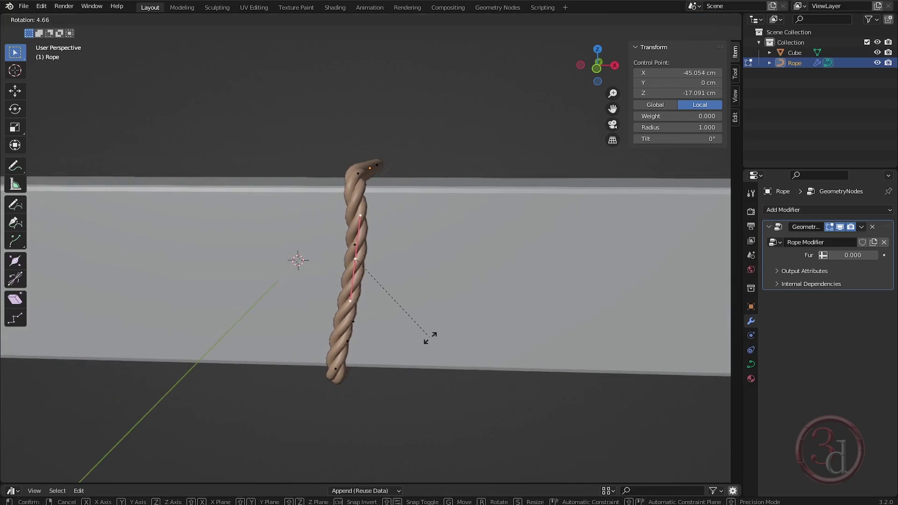
click(424, 340)
key(g)
key(x)
click(412, 311)
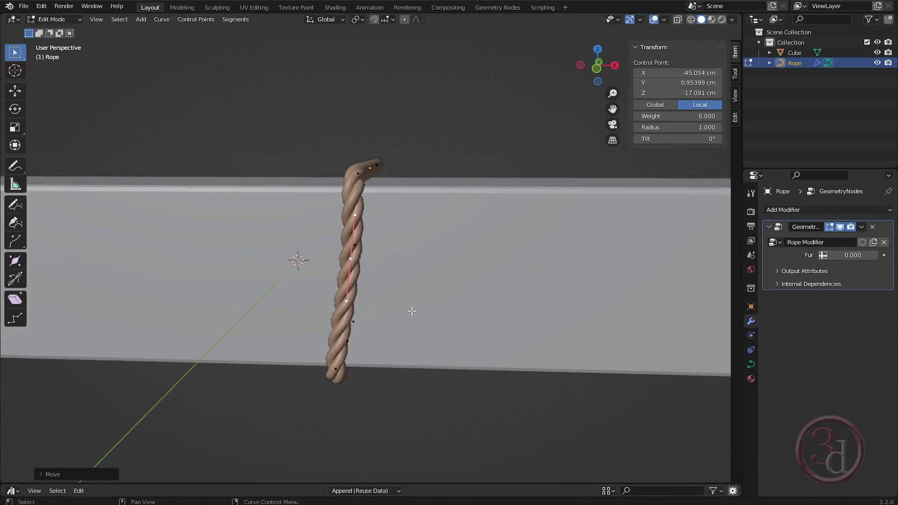
Move the rope's top end point upward
middle_drag(394, 348, 240, 338)
click(359, 241)
click(364, 250)
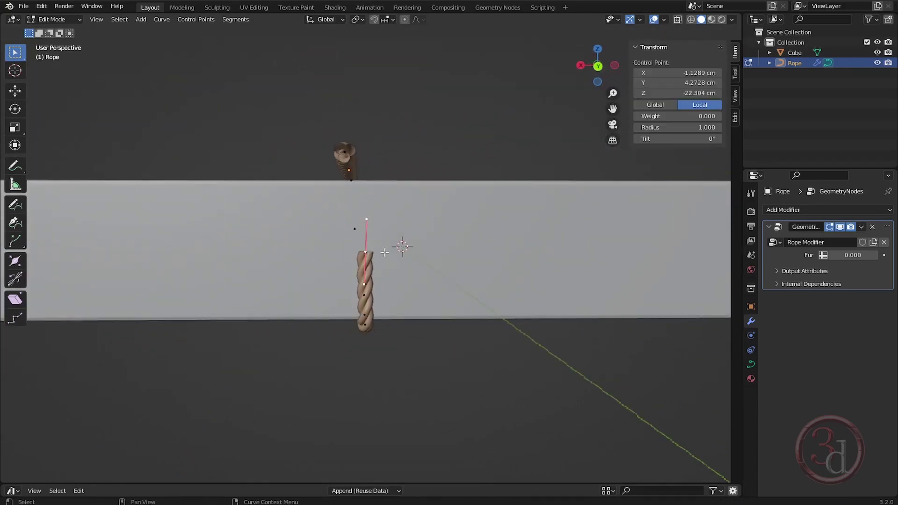
key(g)
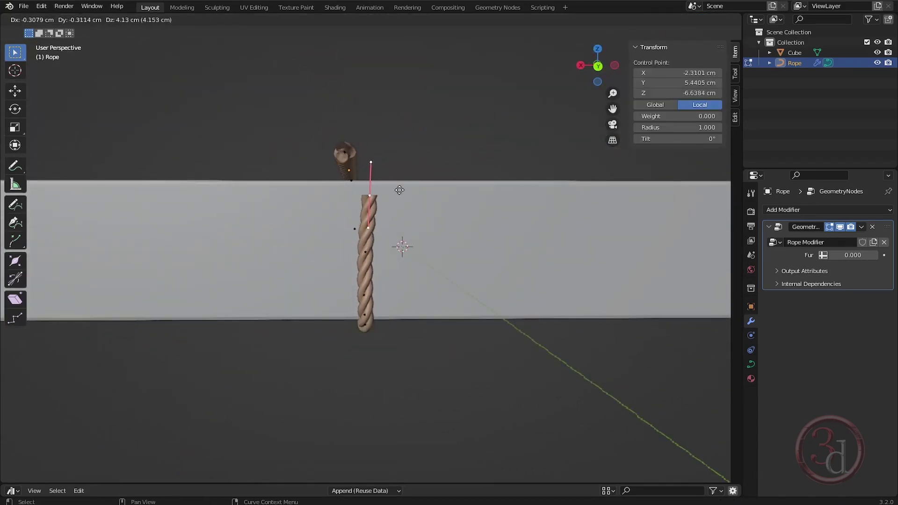
click(398, 180)
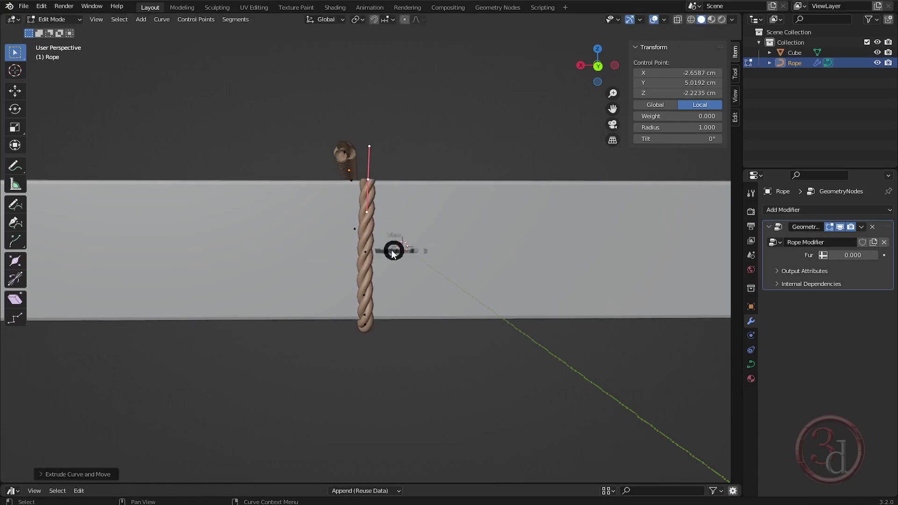
In side view, slide the new point across the beam's top, then move a control point down
click(352, 251)
scroll(352, 251, up, 4)
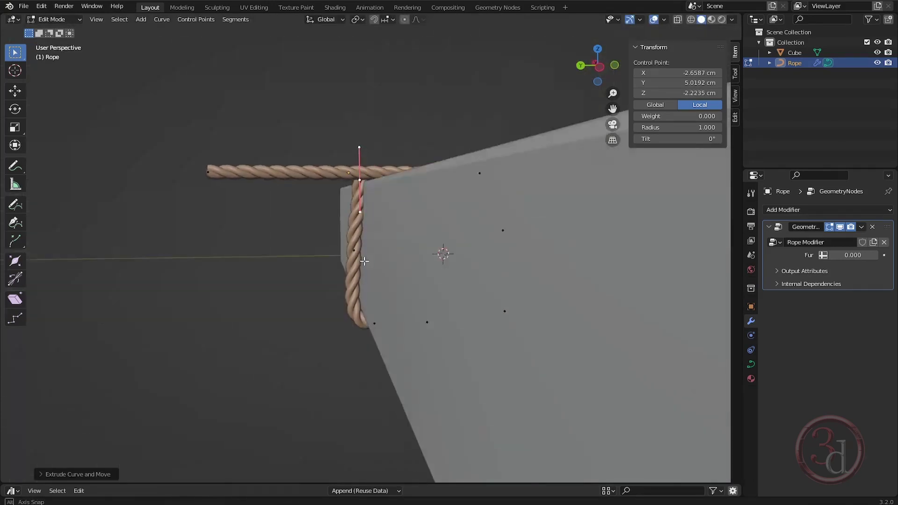
key(g)
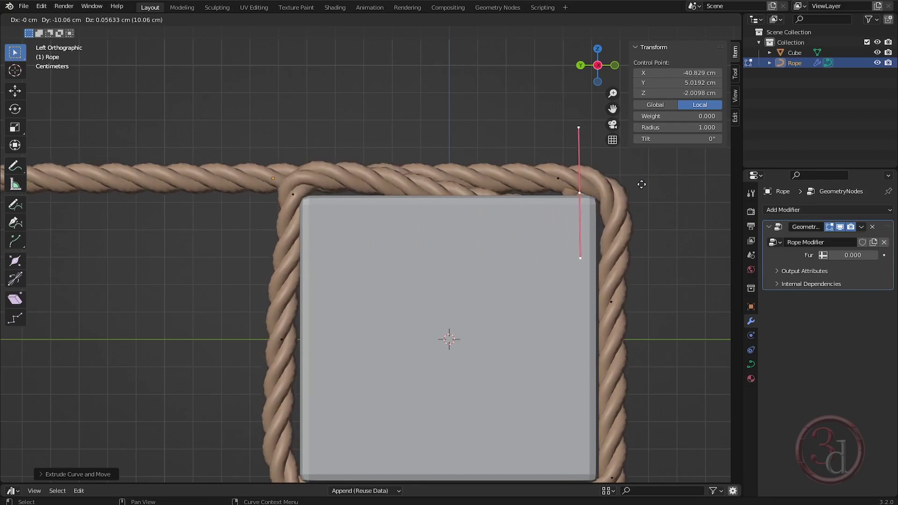
click(608, 187)
middle_drag(608, 188, 435, 248)
key(g)
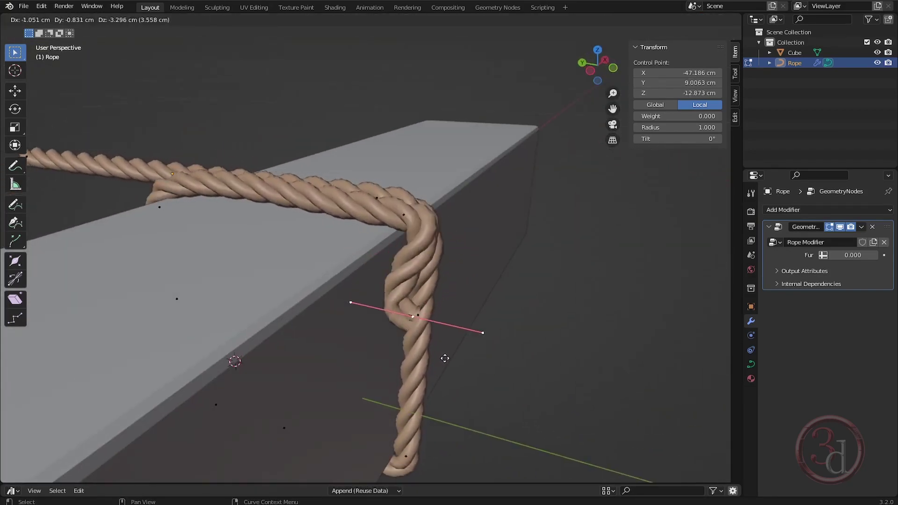
click(432, 440)
In Left Orthographic view, rotate the curve handle and reposition its point
key(ctrl+KP_3)
key(r)
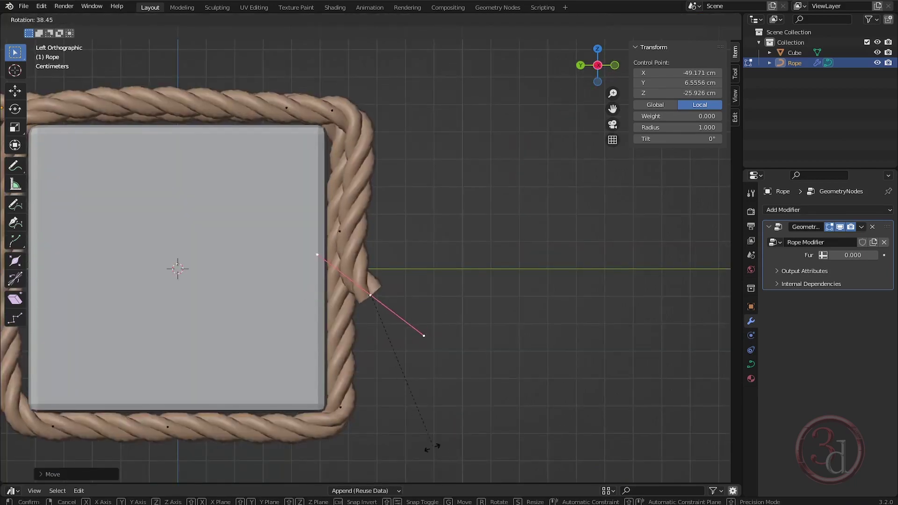
click(287, 455)
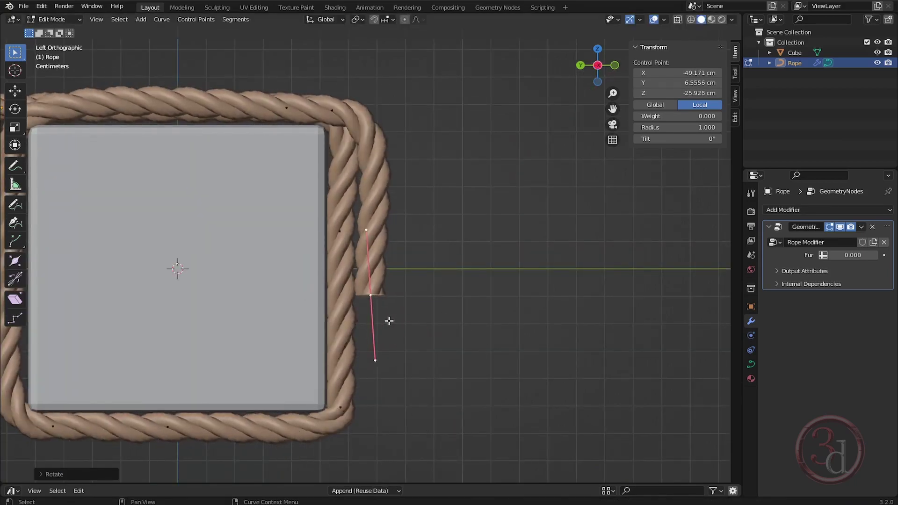
key(g)
click(387, 363)
Slide and shorten the handle at the beam's top corner so the rope hugs the beam
shift+middle_drag(347, 113, 356, 132)
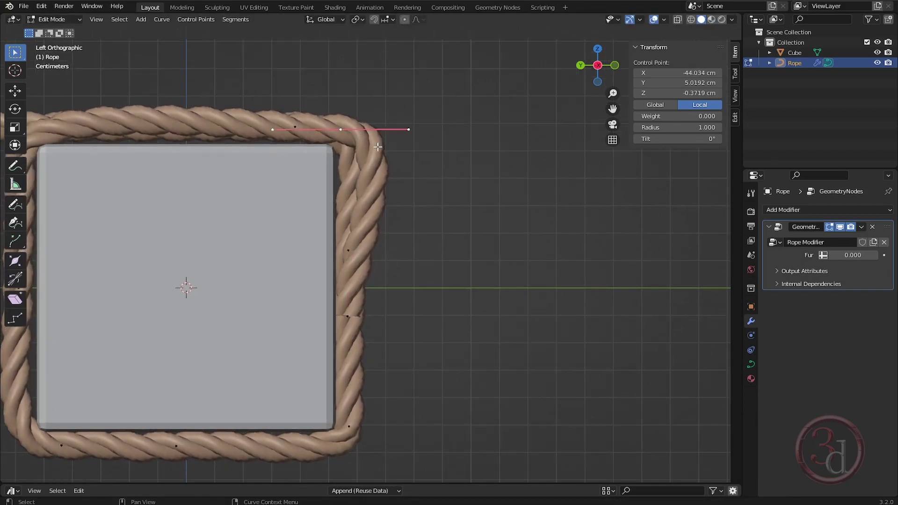
key(g)
click(342, 152)
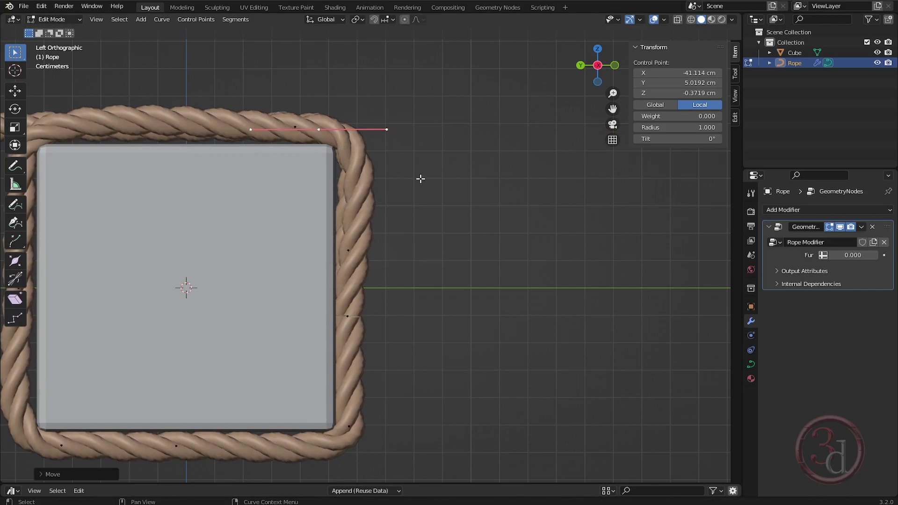
key(s)
click(389, 156)
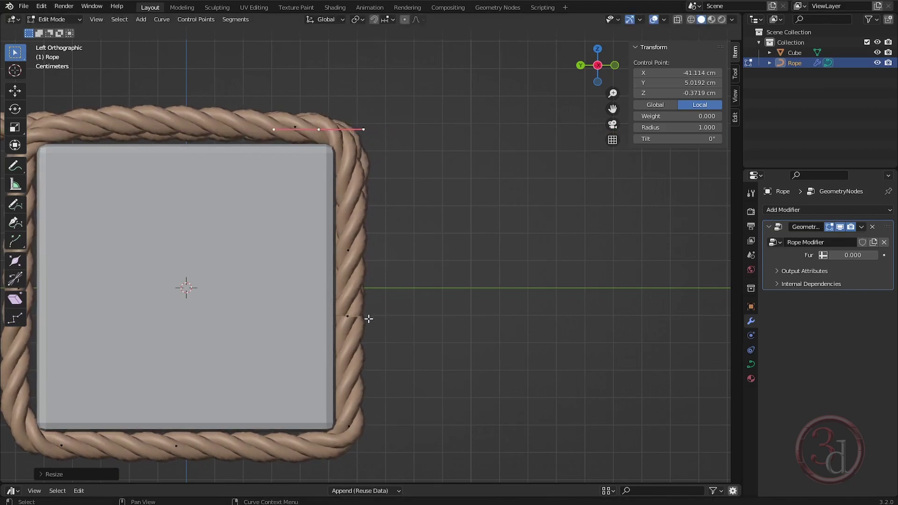
click(352, 318)
middle_drag(351, 318, 376, 236)
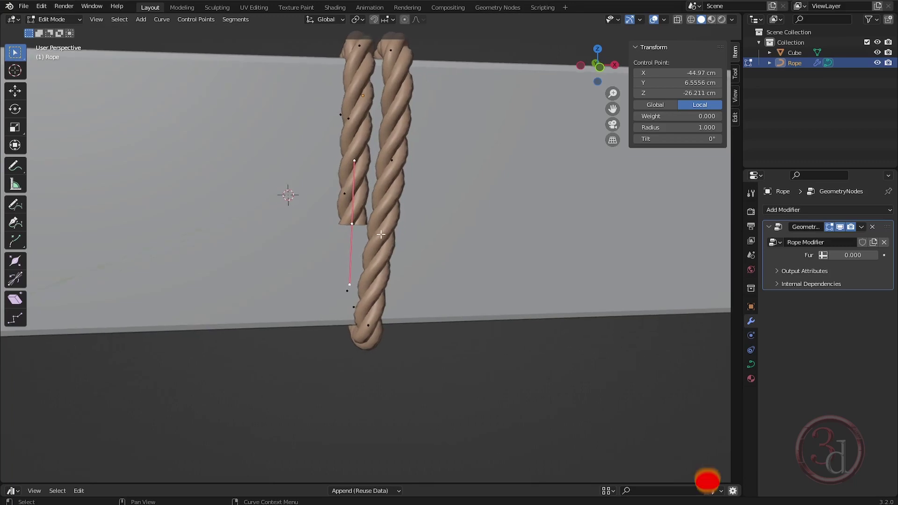
Extend the rope's free end downward in two lengths below the beam
key(g)
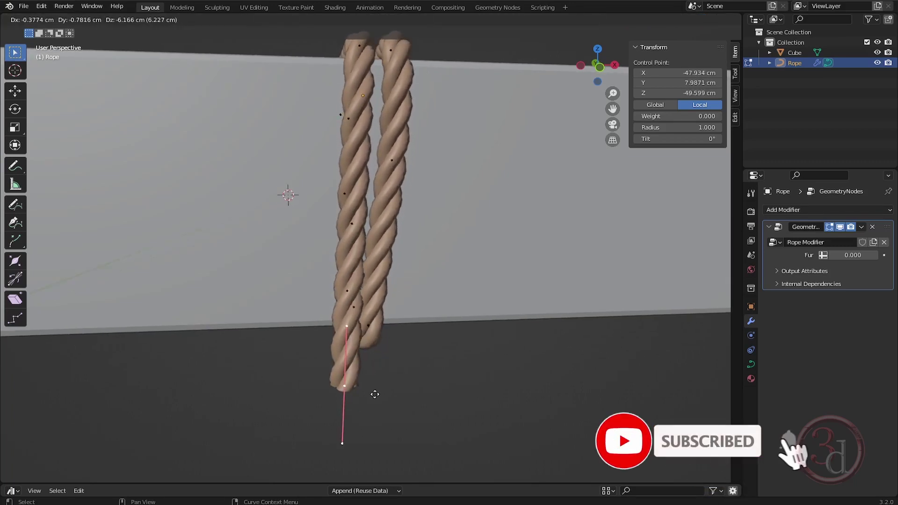
click(377, 393)
middle_drag(407, 371, 333, 139)
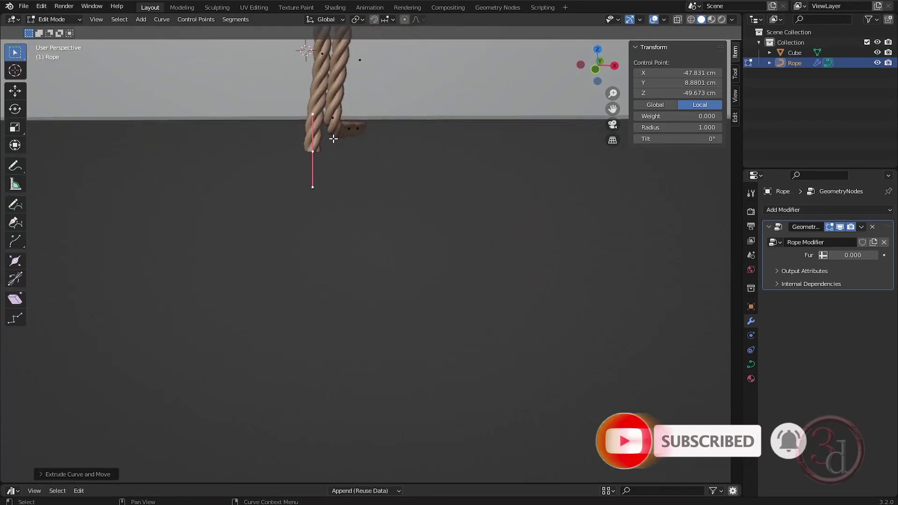
key(e)
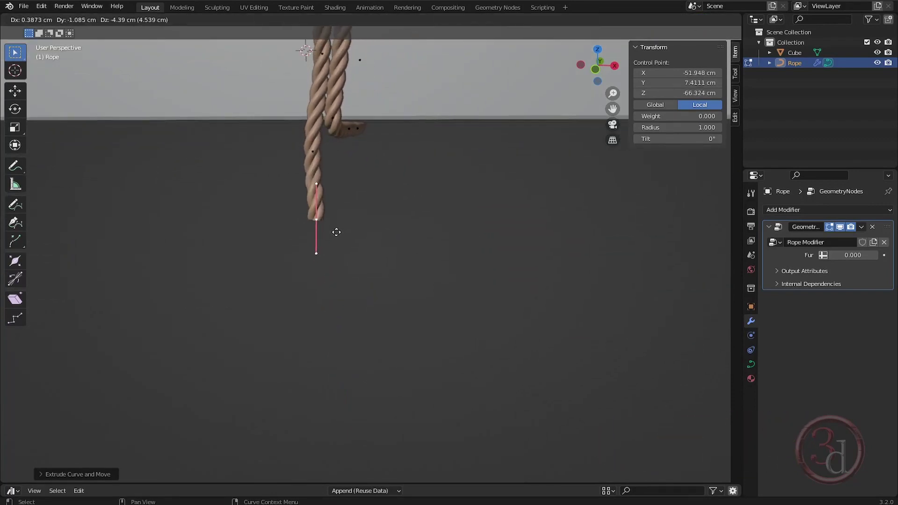
click(322, 246)
middle_drag(345, 213, 416, 258)
Shift the rope end points along Y and return to Object Mode
key(g)
key(y)
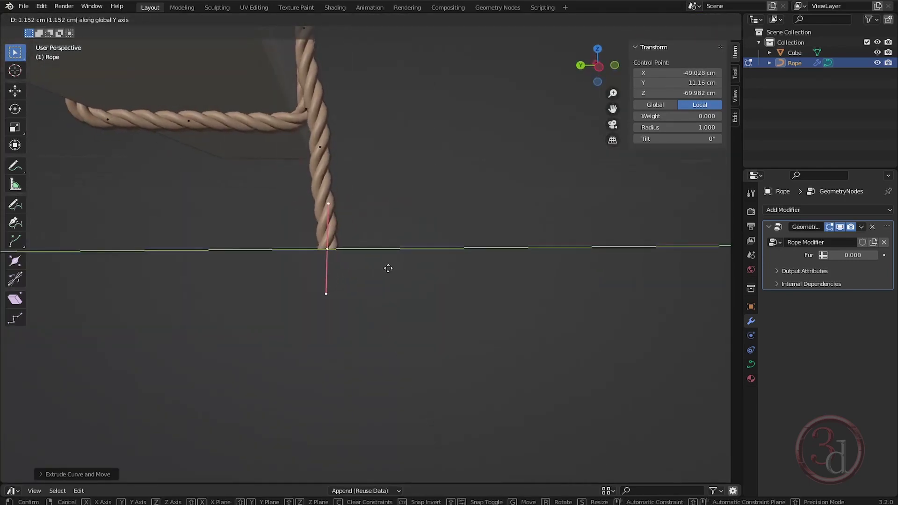
click(382, 270)
middle_drag(475, 270, 352, 261)
key(Tab)
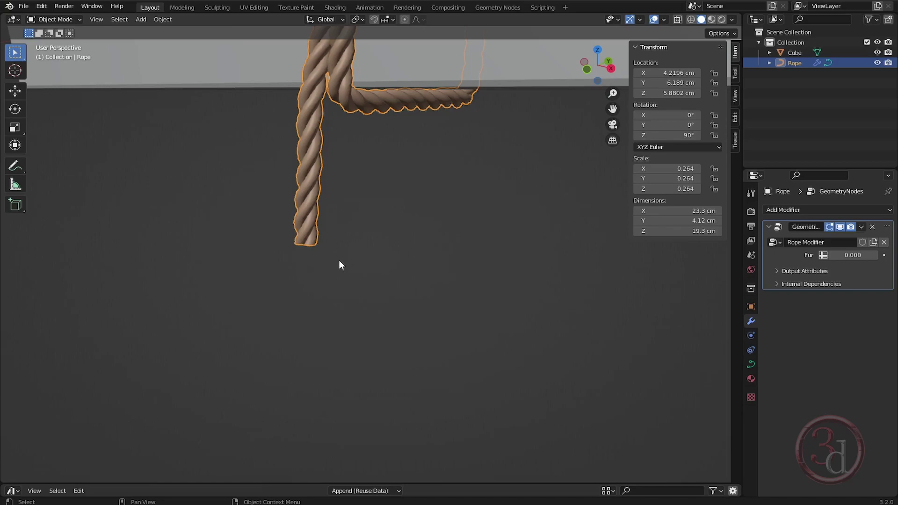
In Right Orthographic view, enter Edit Mode and select the rope's bottom-end control point
key(KP_3)
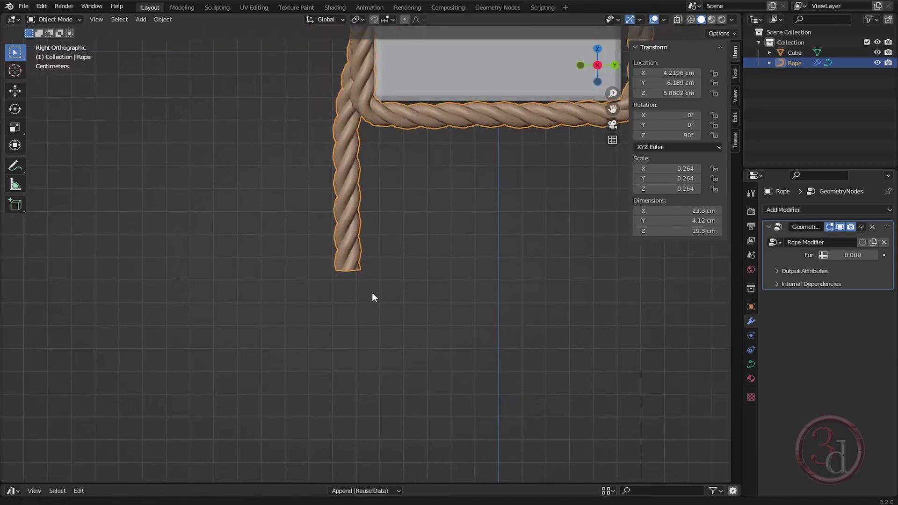
scroll(321, 323, down, 2)
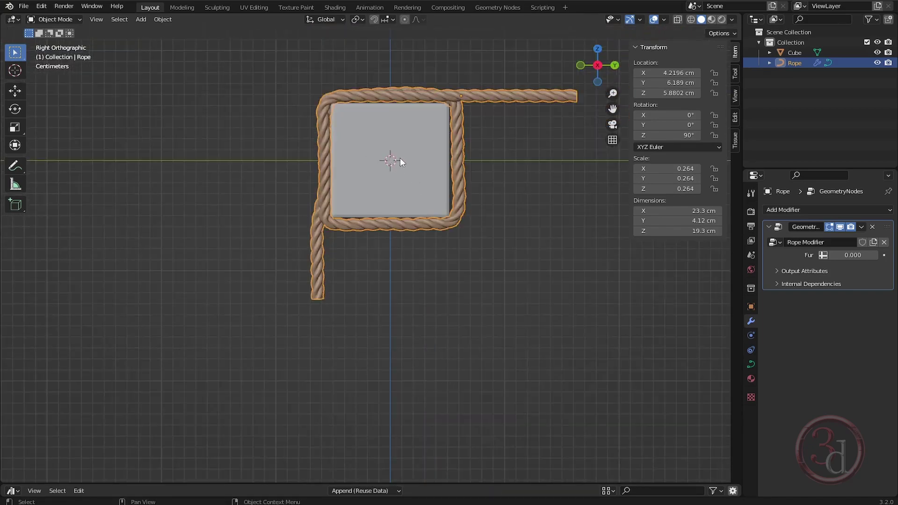
scroll(315, 302, up, 8)
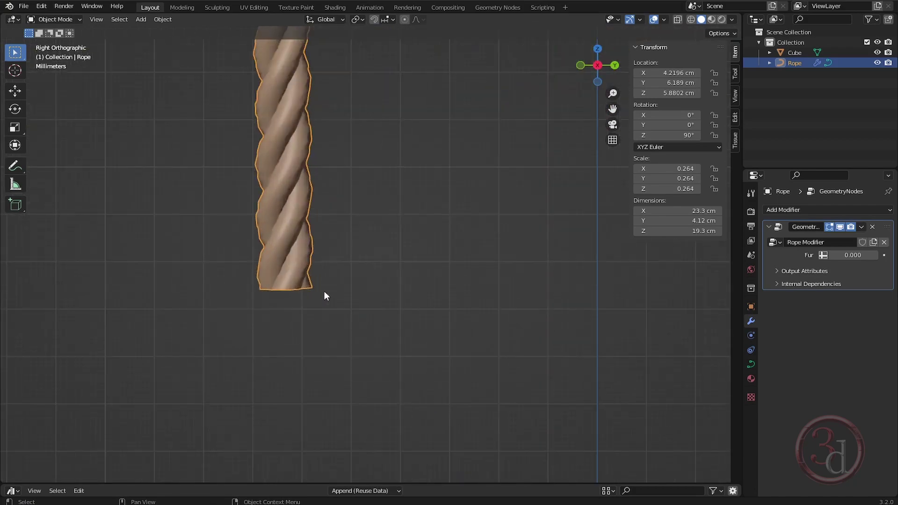
key(Tab)
drag(354, 355, 261, 287)
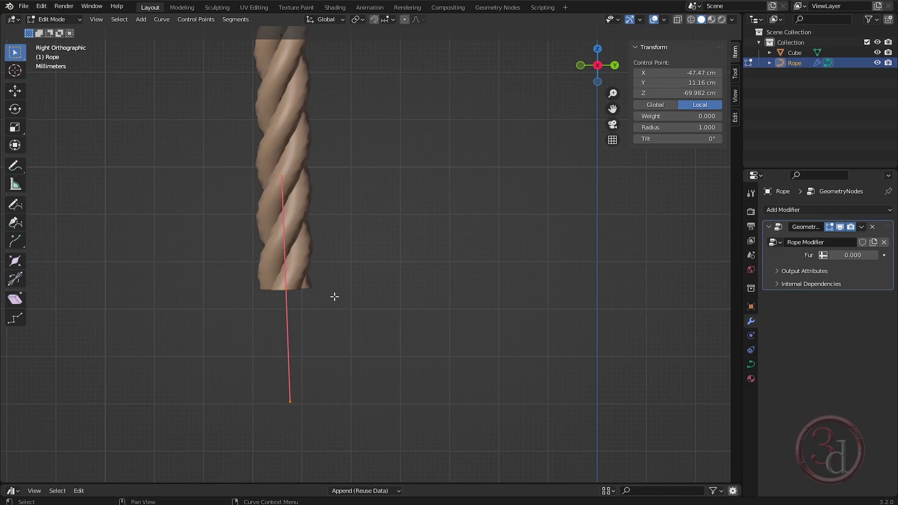
Snap the 3D cursor to the selected end point and bring up the Add menu
key(shift+s)
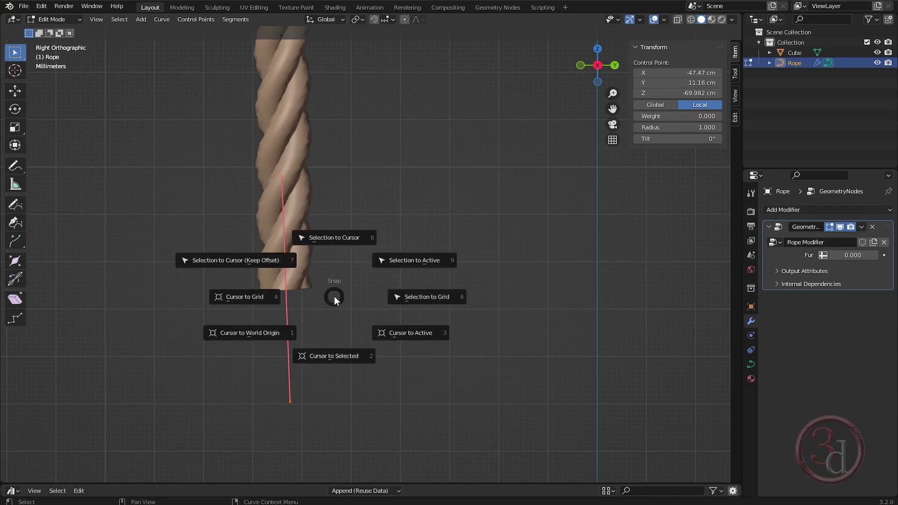
click(330, 357)
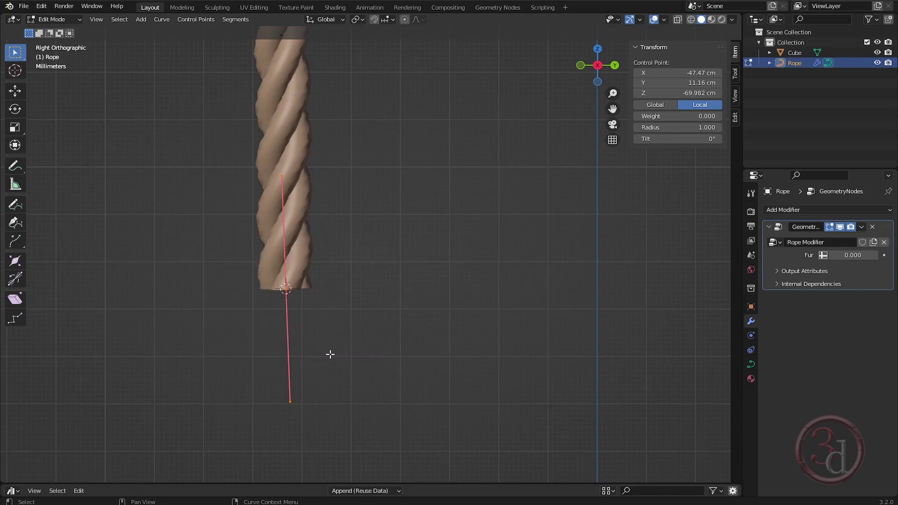
key(shift+a)
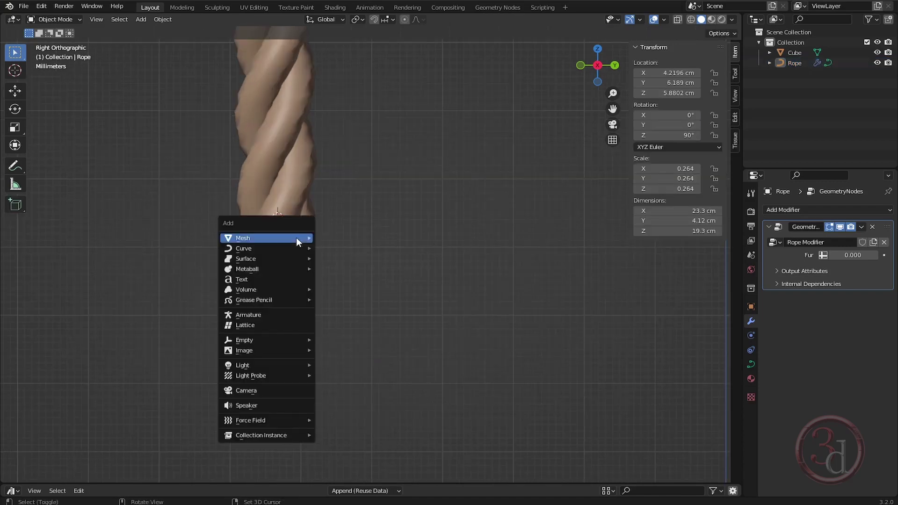
mouse_move(297, 237)
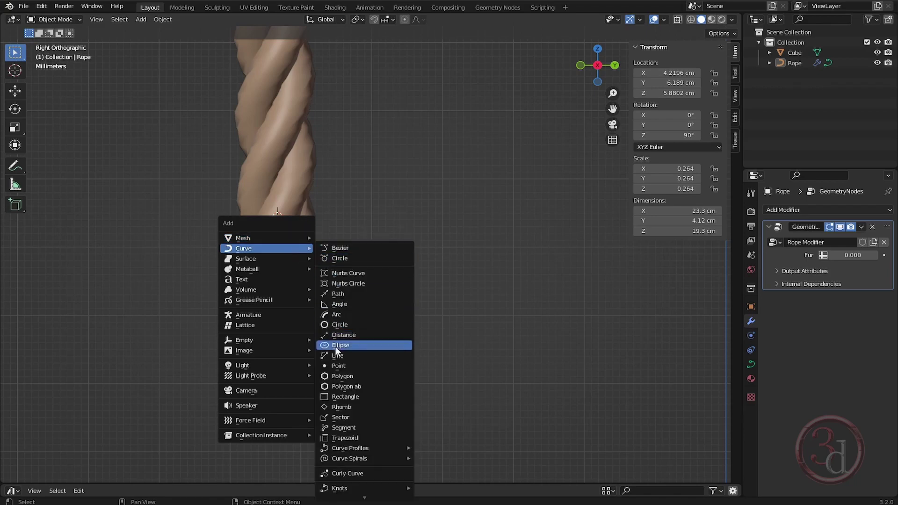
Add a Point curve and set it to a 3D Poly spline
click(337, 365)
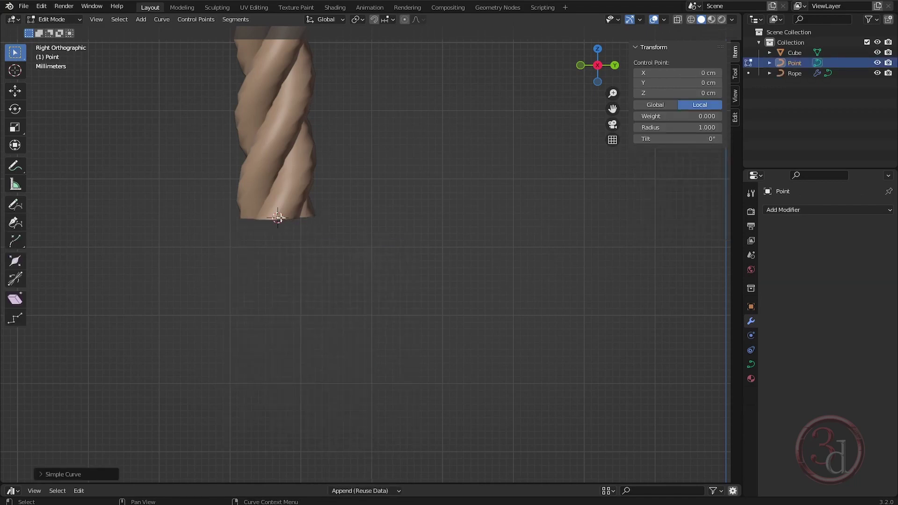
click(88, 476)
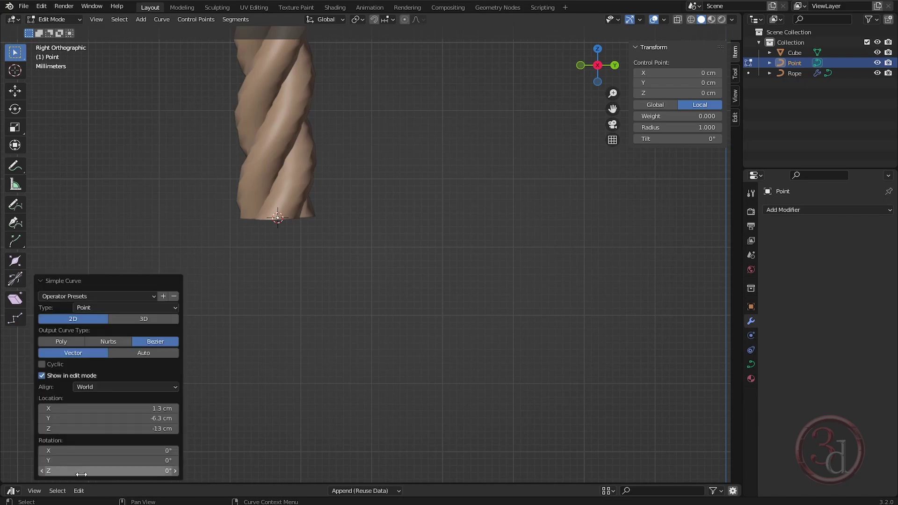
click(139, 319)
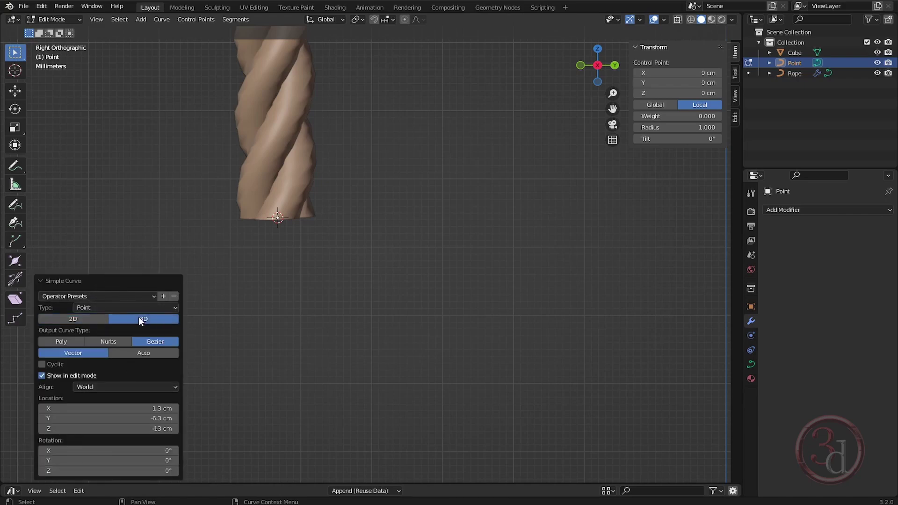
click(65, 344)
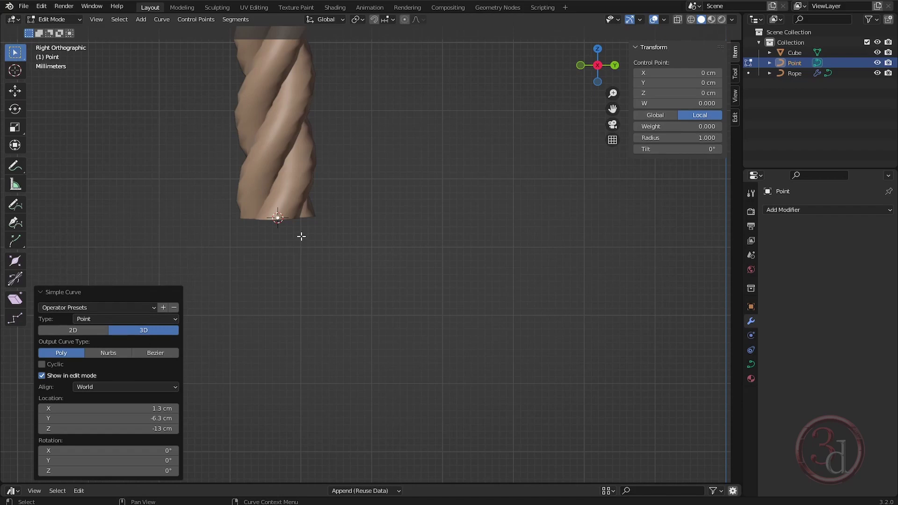
Move the curve point along Y and extrude three segments hanging downward
key(g)
key(y)
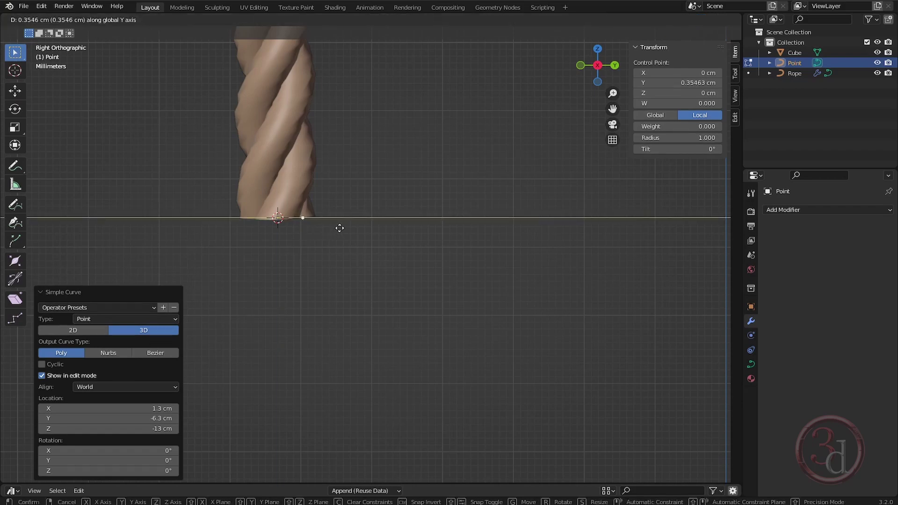
click(344, 228)
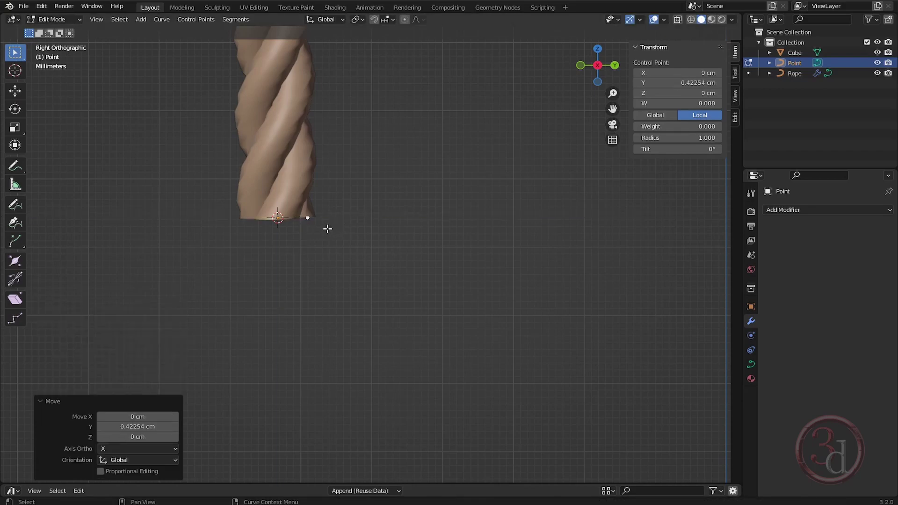
key(e)
click(336, 275)
key(e)
click(364, 323)
key(e)
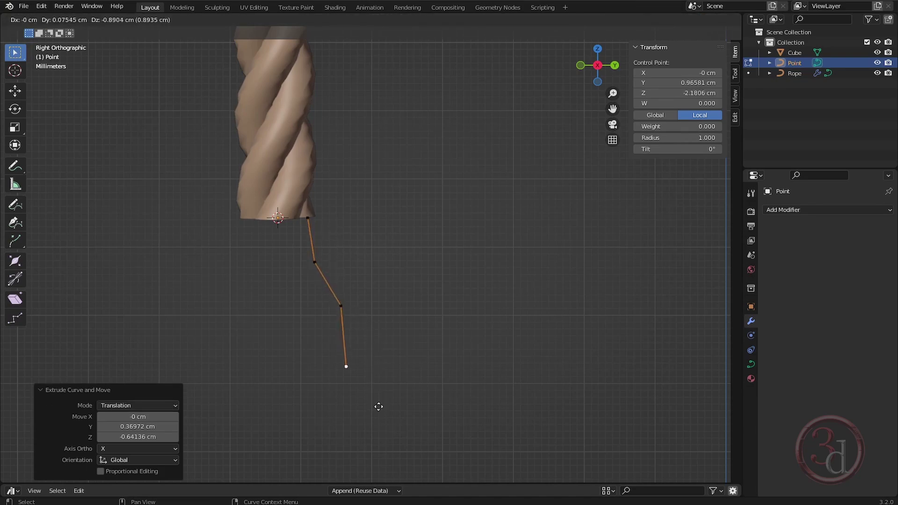
click(382, 413)
scroll(344, 227, up, 2)
Back in Object Mode, move the wire curve to the rope's bottom end
key(Tab)
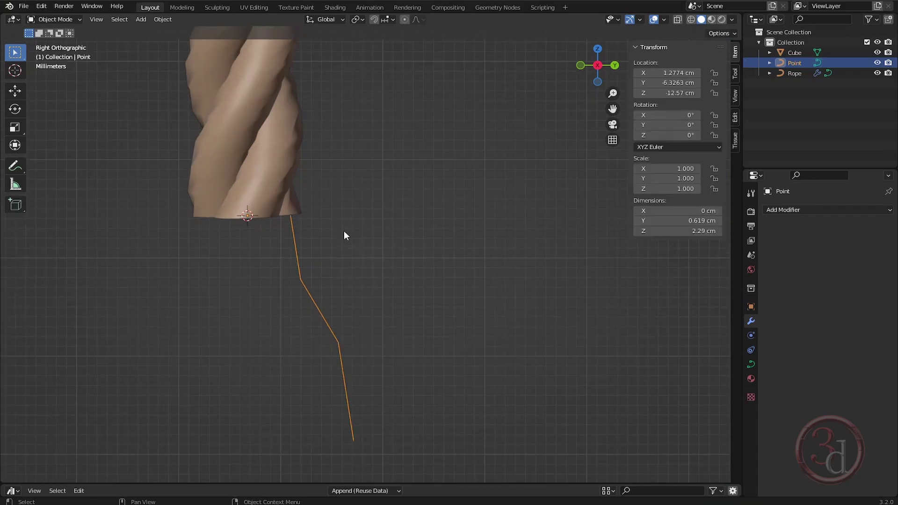
key(g)
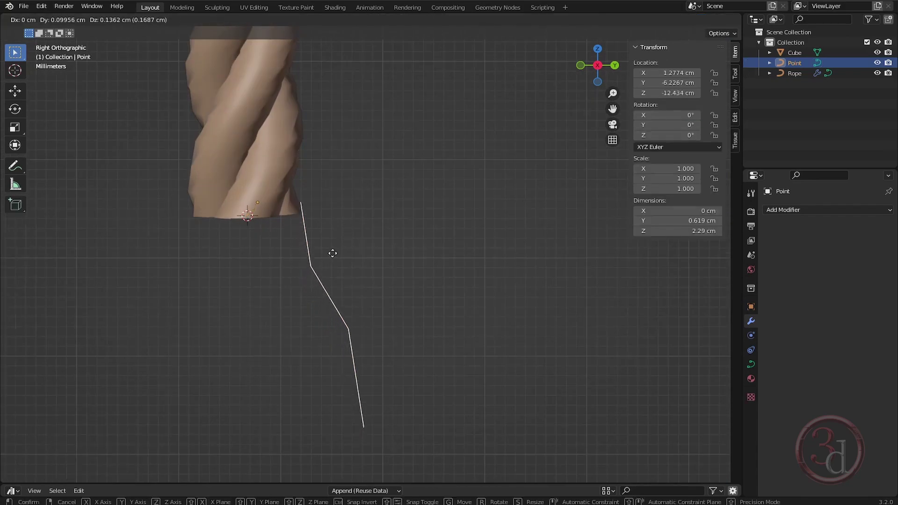
click(328, 251)
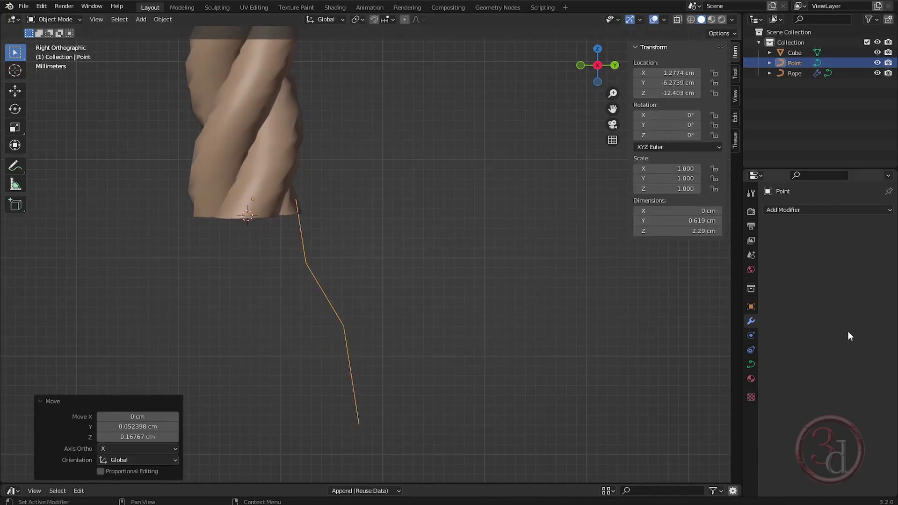
click(752, 365)
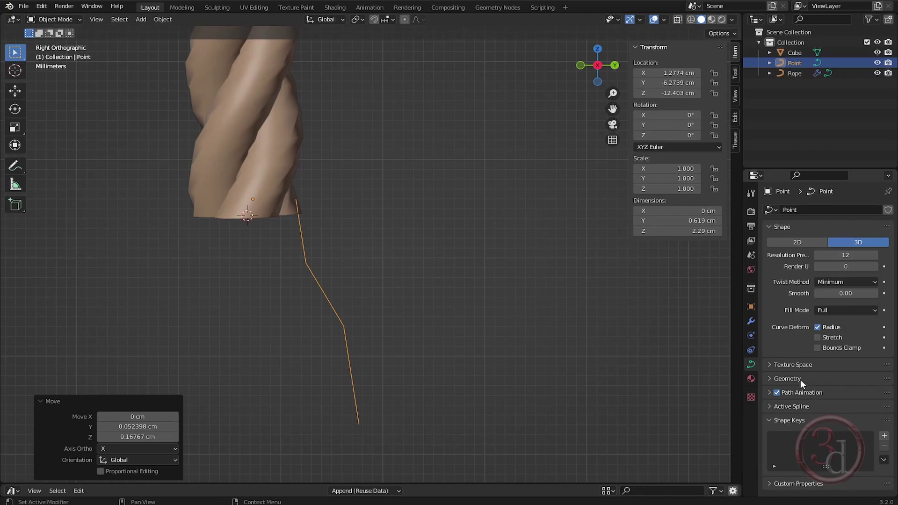
Set the Point curve's Bevel Depth to 0.05 cm
click(801, 379)
scroll(851, 444, down, 3)
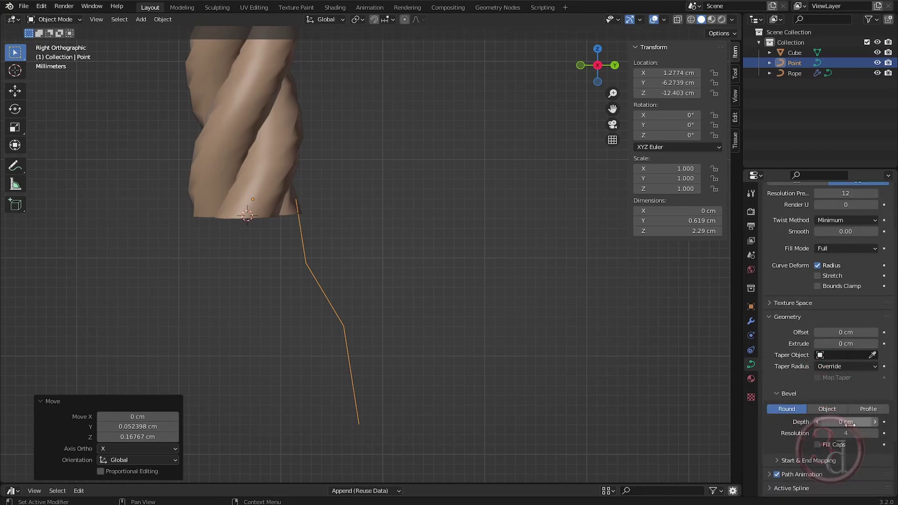
mouse_move(851, 422)
mouse_down()
mouse_move(861, 422)
mouse_move(847, 423)
mouse_up()
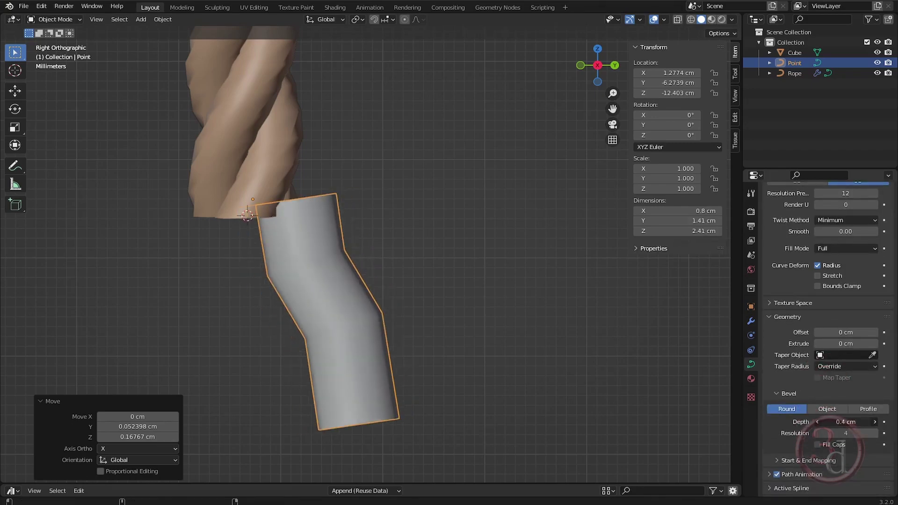
double_click(847, 423)
text(.05)
key(Return)
shift+scroll(458, 279, up, 2)
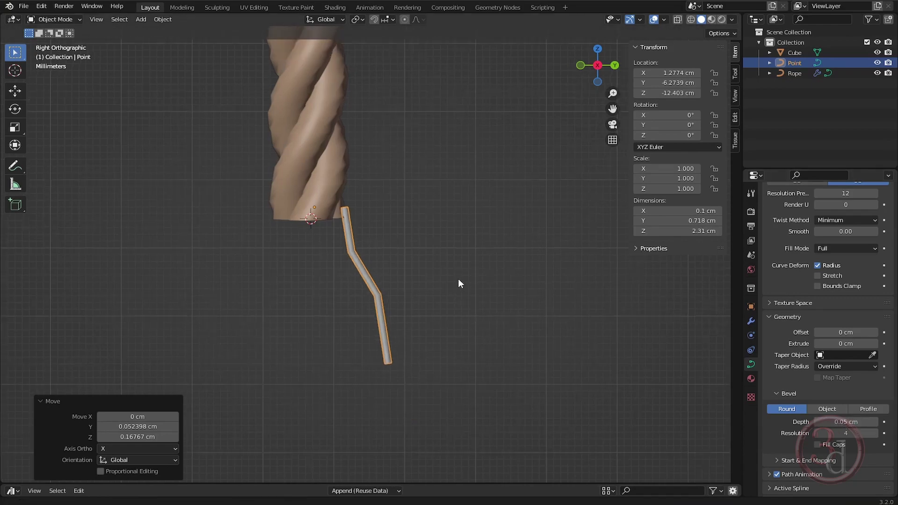
Set the strand's origin to the 3D cursor at the rope's end
click(439, 278)
click(357, 254)
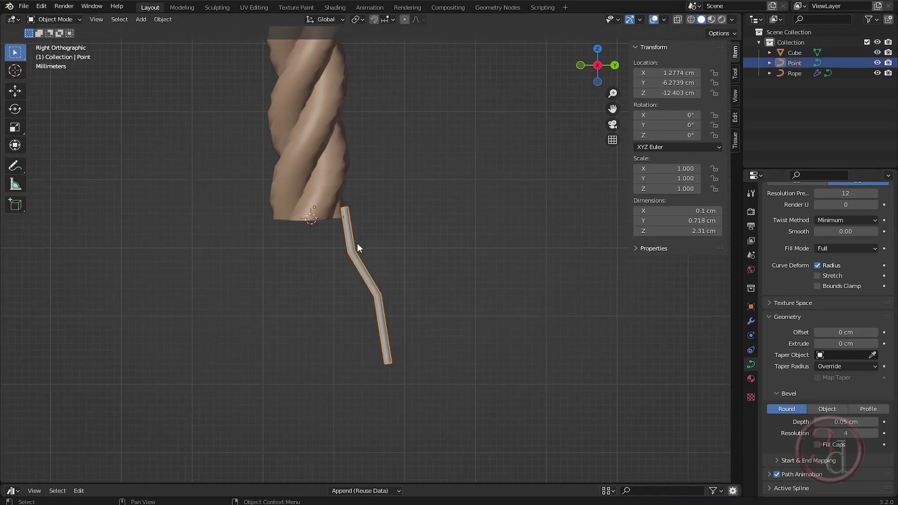
scroll(357, 242, up, 2)
scroll(358, 242, up, 1)
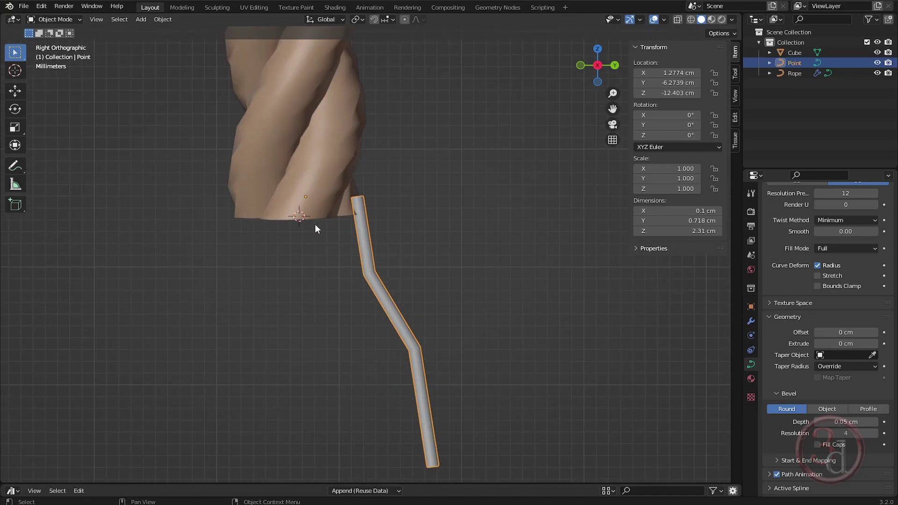
scroll(340, 216, up, 3)
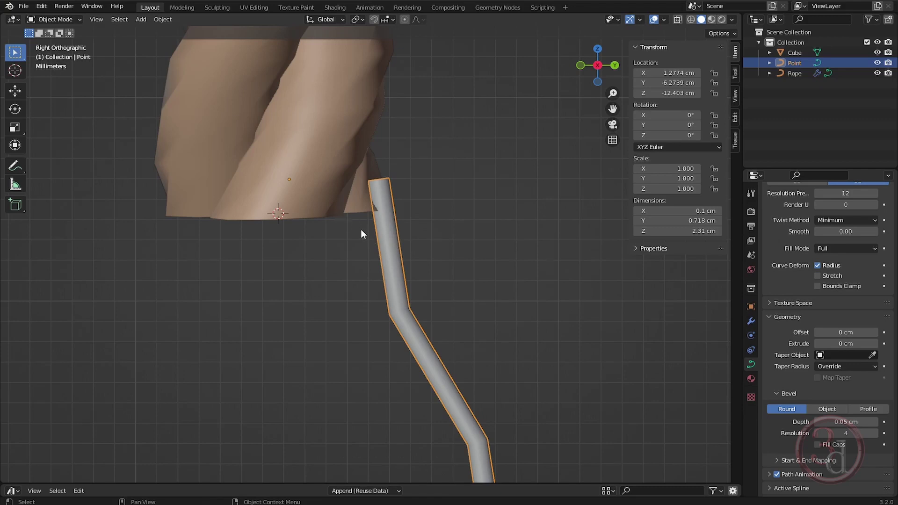
right_click(396, 228)
mouse_move(376, 355)
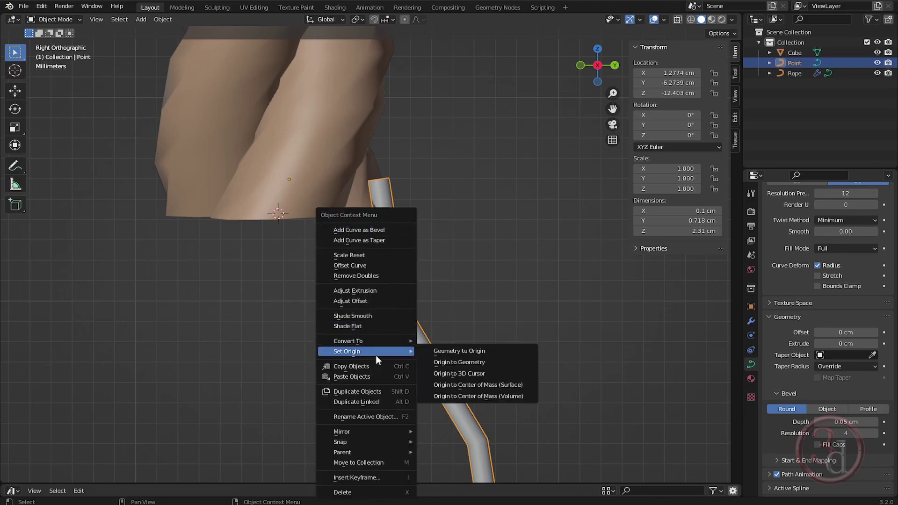
click(471, 374)
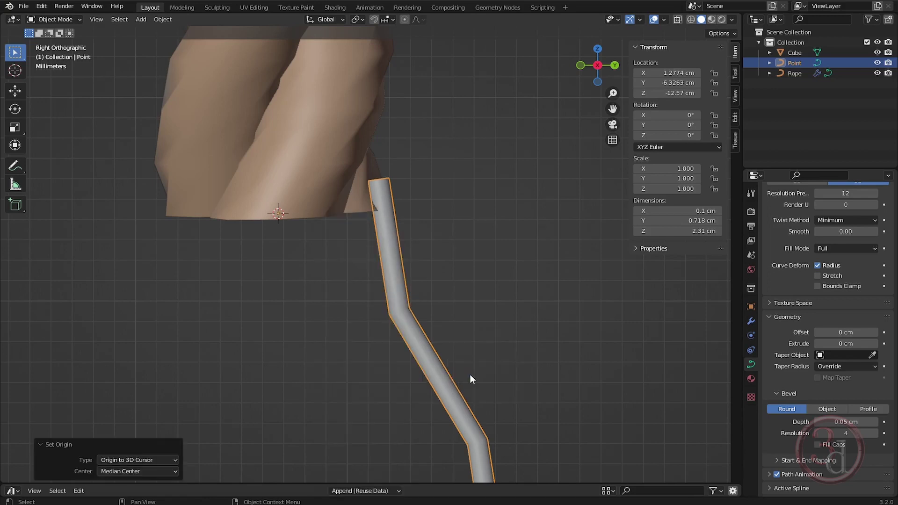
middle_drag(285, 211, 413, 152)
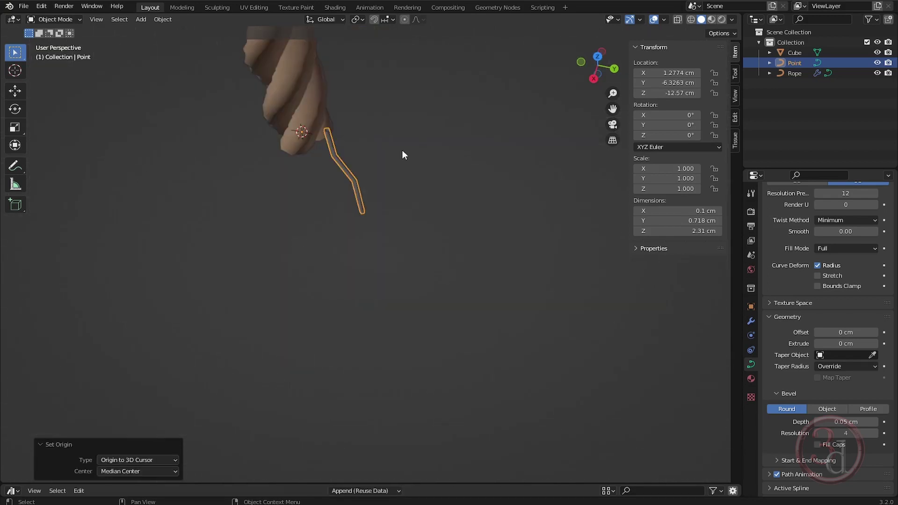
Duplicate the strand and rotate the copy around Z about the rope end
key(shift+d)
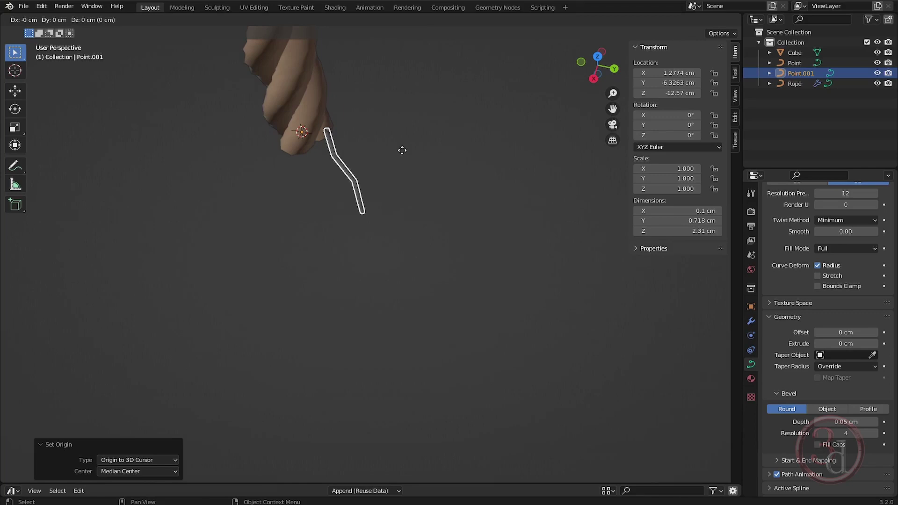
key(r)
key(z)
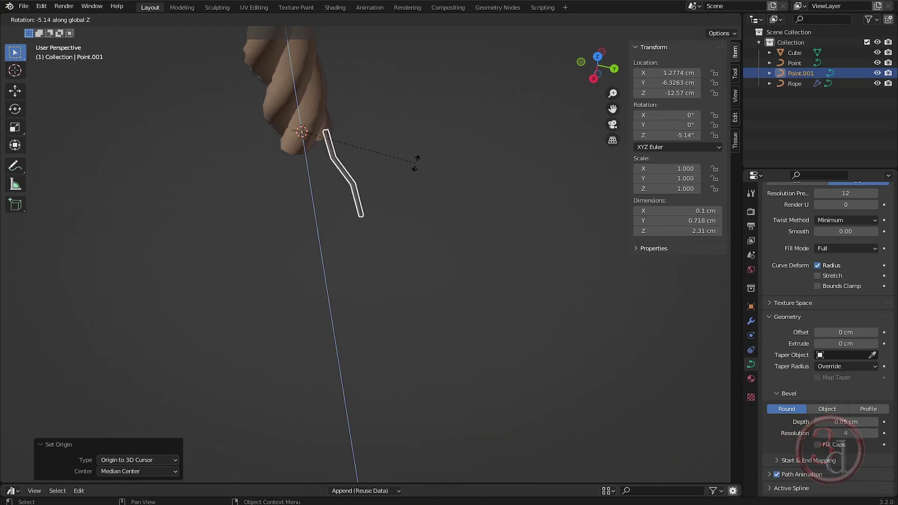
click(388, 172)
middle_drag(414, 216, 380, 199)
Repeat the duplicate-and-rotate four more times to fan strands around the rope end
key(shift+r)
key(shift+r)
key(shift+r)
key(shift+r)
key(shift+r)
key(shift+r)
key(shift+r)
key(shift+r)
key(shift+r)
key(shift+r)
key(shift+r)
key(shift+r)
key(shift+r)
key(shift+r)
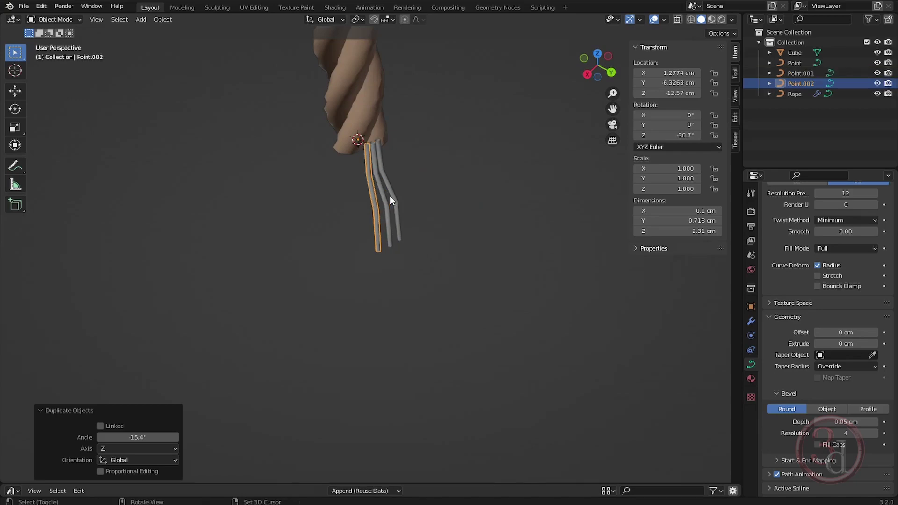
key(shift+r)
key(shift+r)
key(shift+r)
key(shift+r)
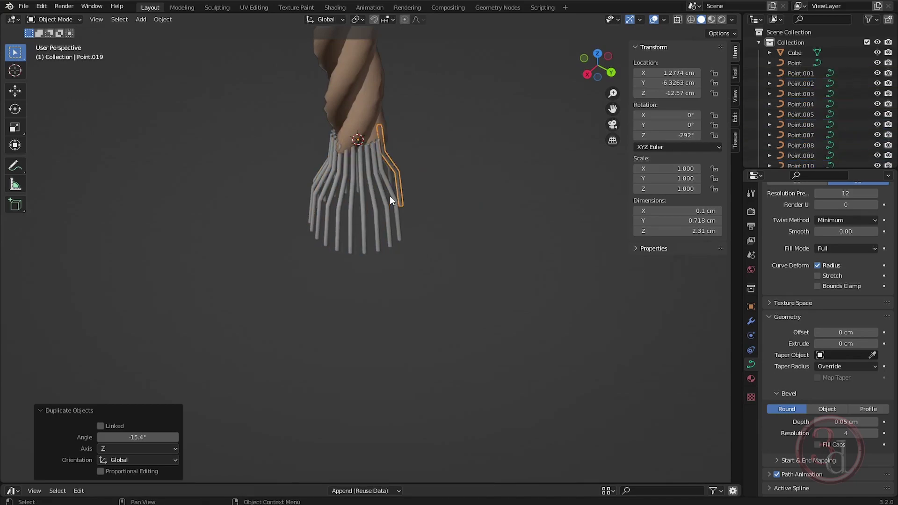
middle_drag(434, 229, 373, 243)
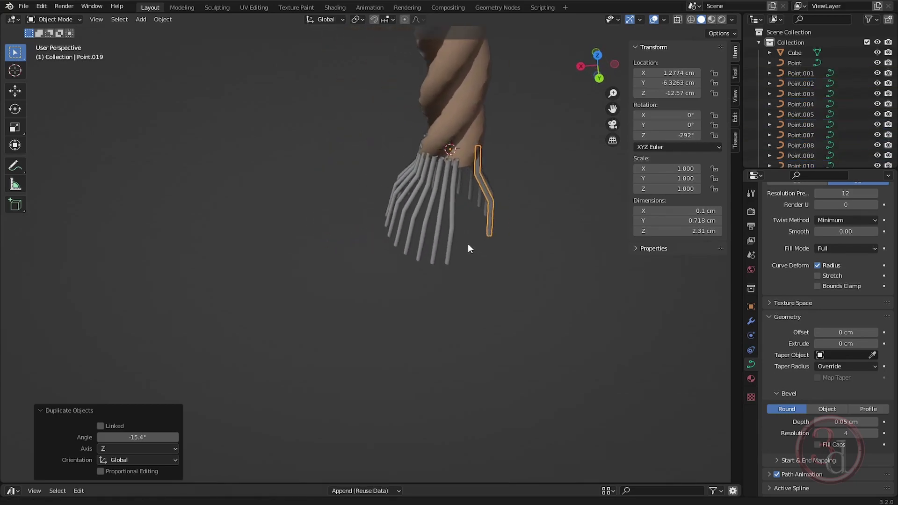
shift+middle_drag(467, 244, 420, 250)
key(shift+r)
key(shift+r)
key(shift+r)
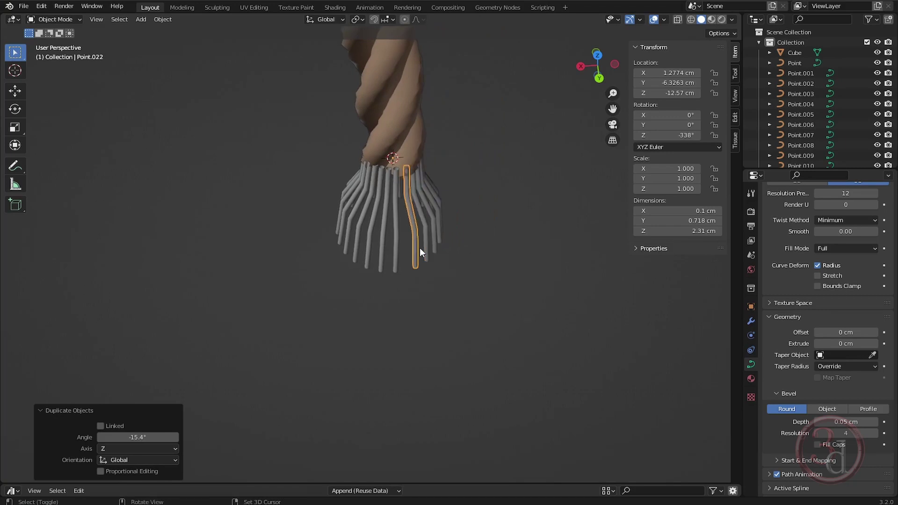
key(shift+r)
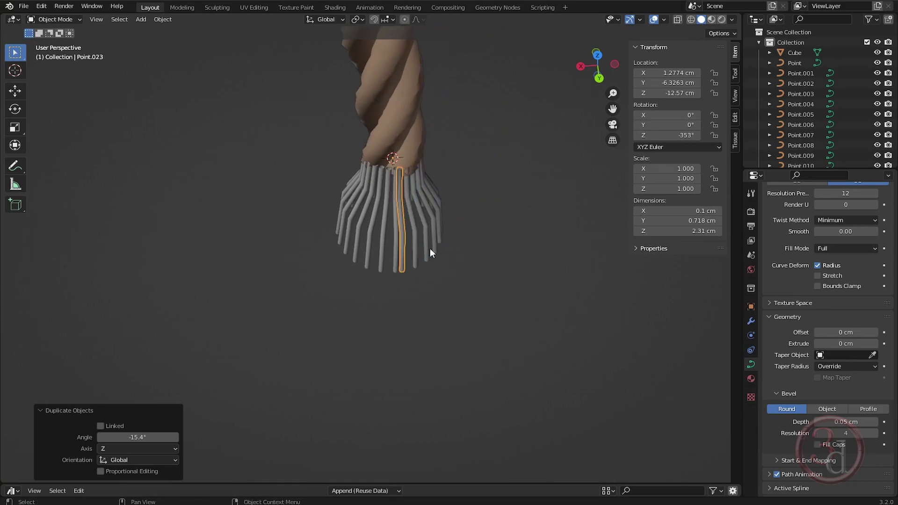
middle_drag(413, 301, 315, 282)
Select all the strands and join them into one tassel object
click(351, 250)
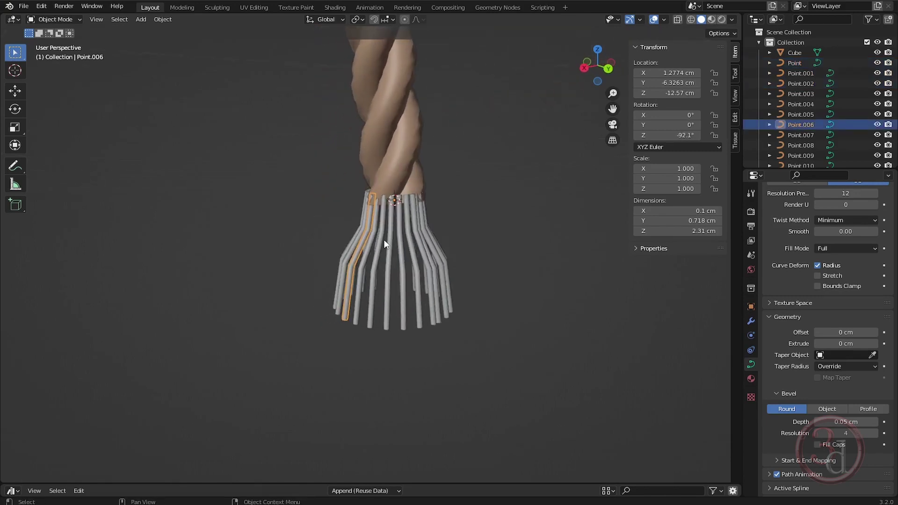
shift+click(448, 248)
key(a)
key(ctrl+j)
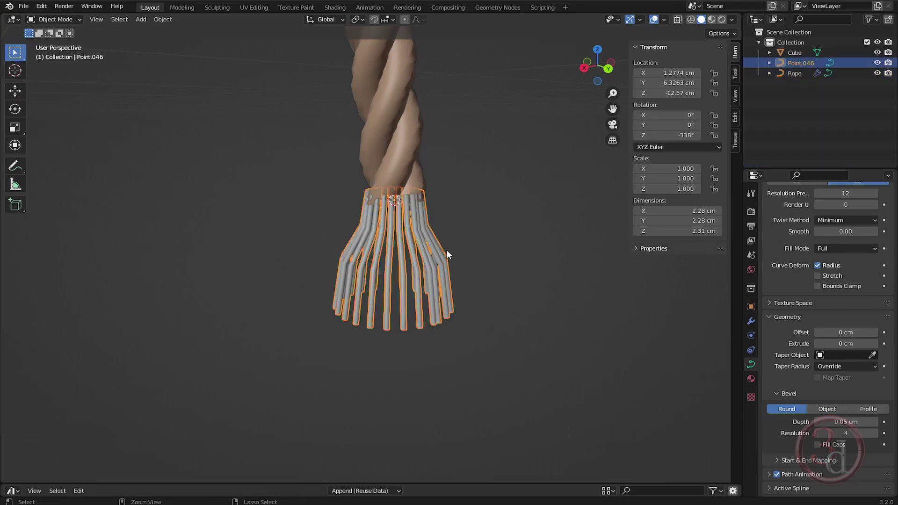
Duplicate the tassel in place, scale it to 0.849 and twist it slightly around Z
key(shift+d)
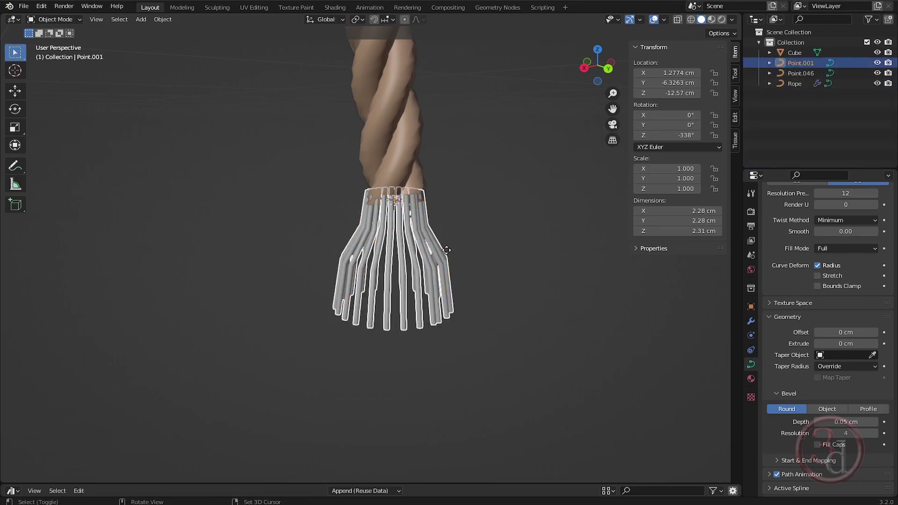
right_click(467, 275)
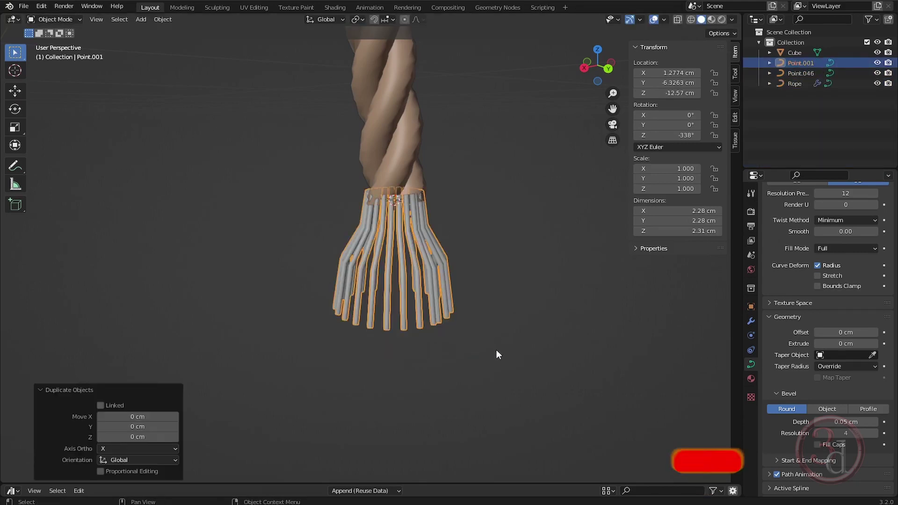
key(s)
click(472, 326)
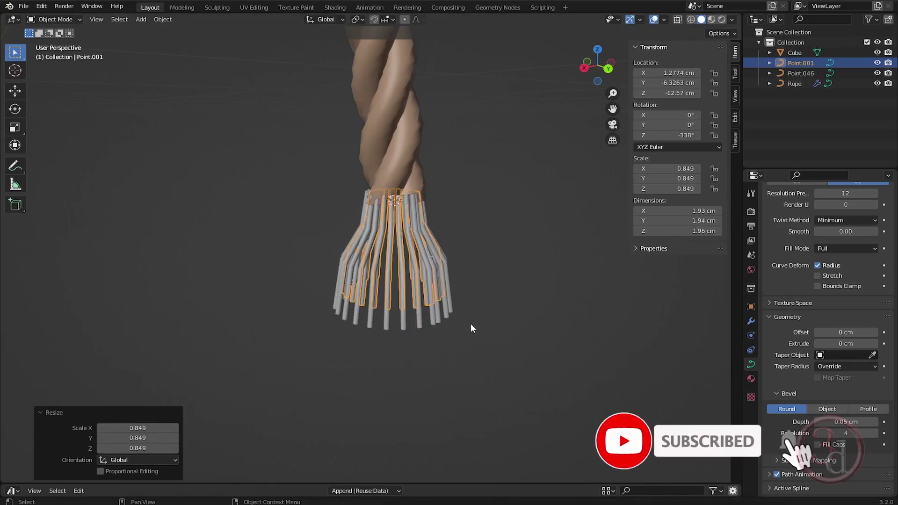
key(r)
key(z)
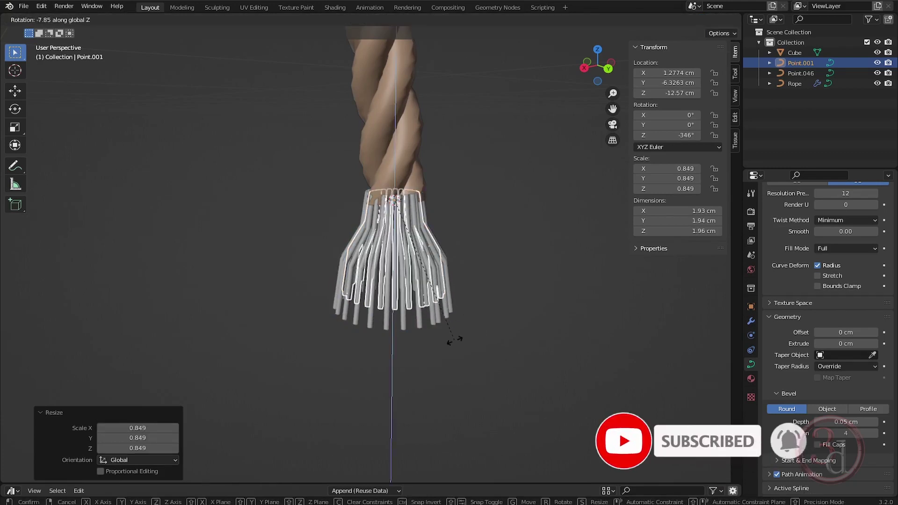
click(456, 341)
Delete the outer strand layer Point.046
click(484, 350)
middle_drag(431, 387, 393, 254)
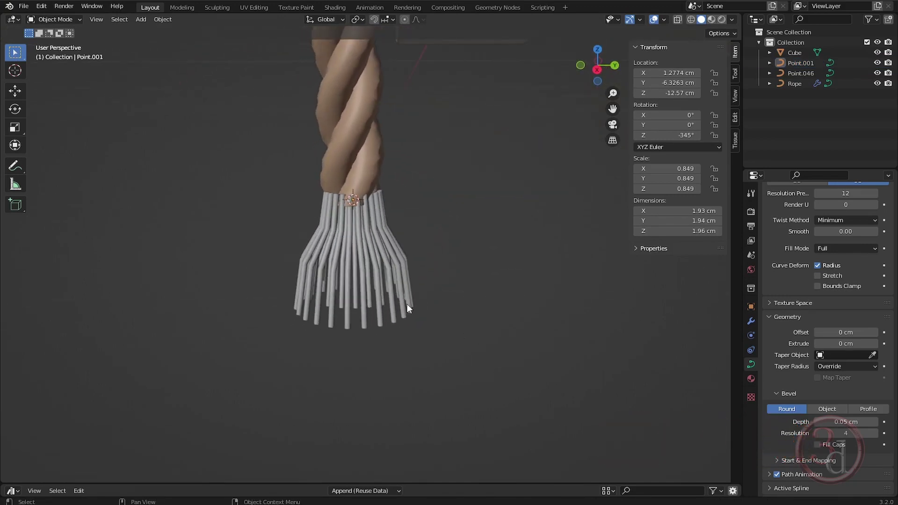
click(380, 325)
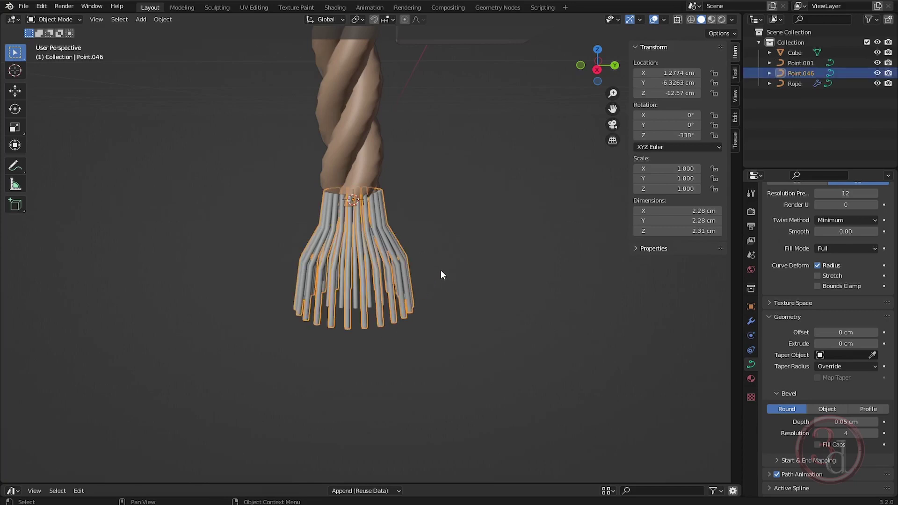
key(Delete)
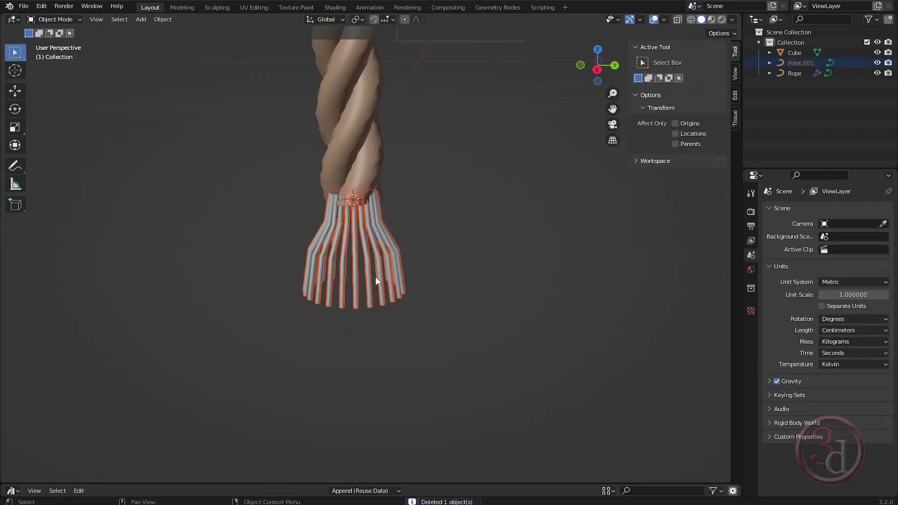
Delete Point.001 and drop the Generators Rope-End asset onto the rope's end, viewed from the right
key(Delete)
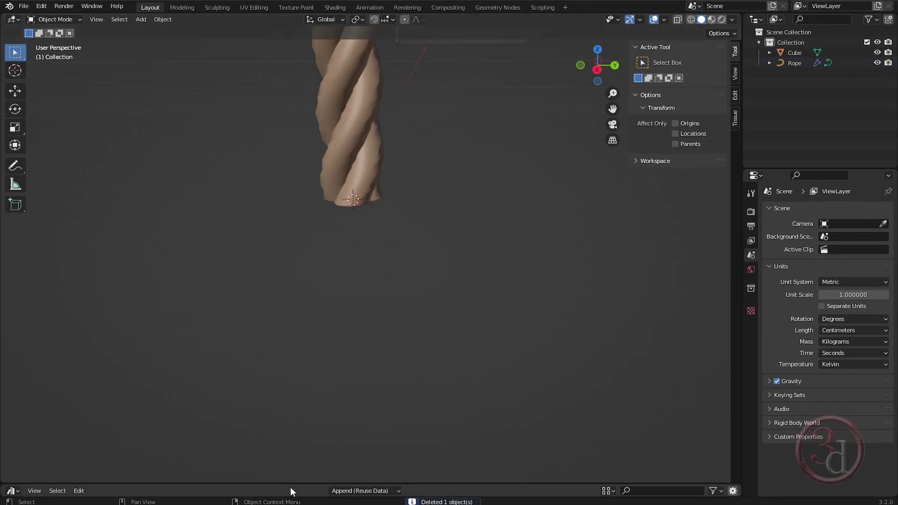
drag(293, 482, 311, 307)
drag(274, 406, 355, 196)
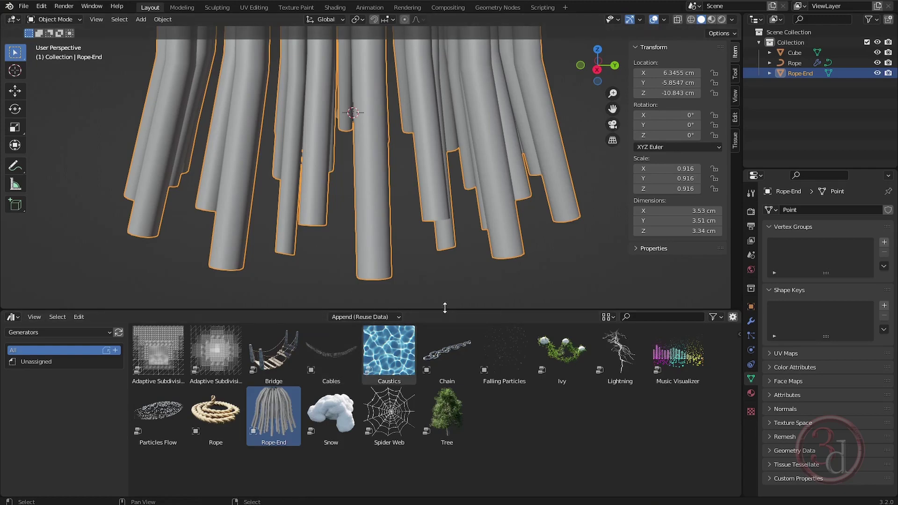
drag(444, 307, 445, 482)
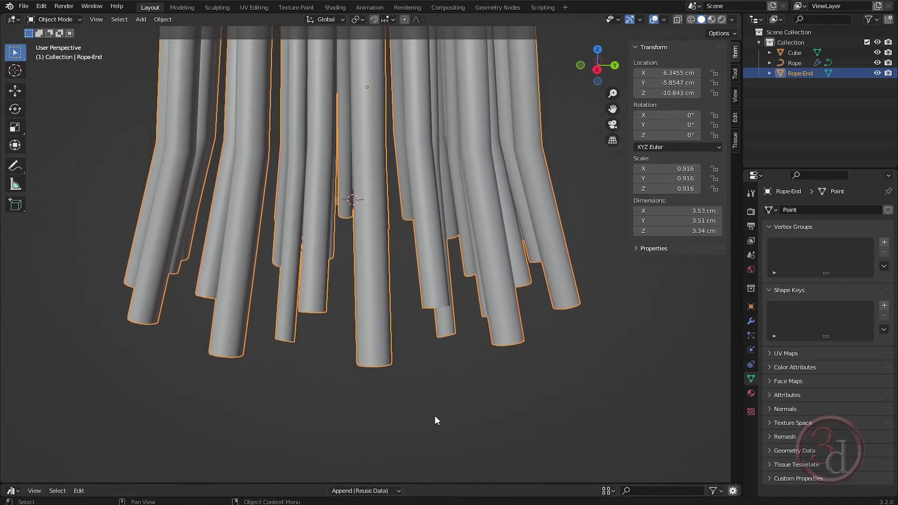
scroll(381, 297, down, 5)
key(KP_3)
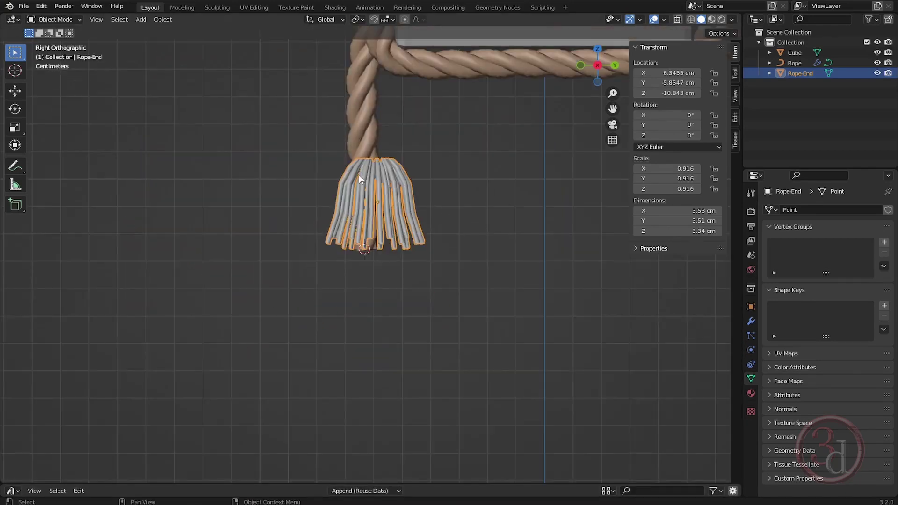
Confirm the tassel at its smaller 0.708 scale and snap it to the 3D cursor
scroll(405, 189, up, 5)
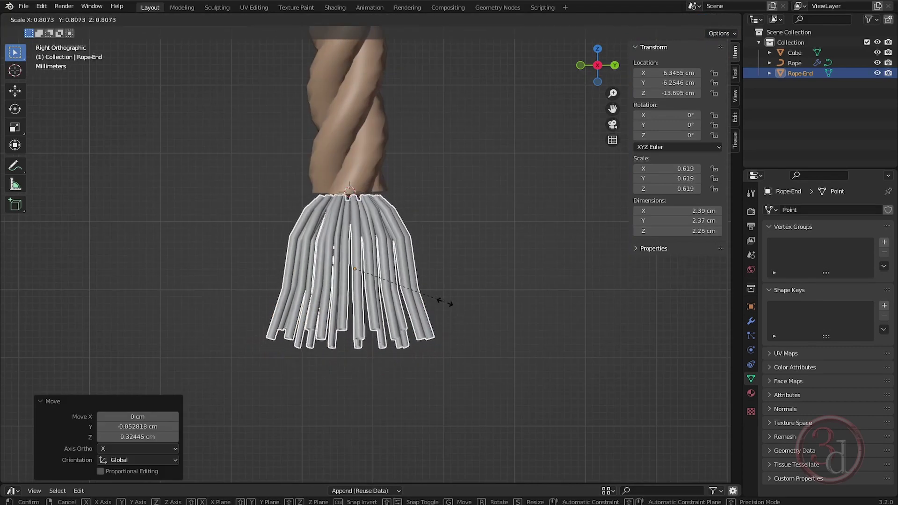
click(454, 317)
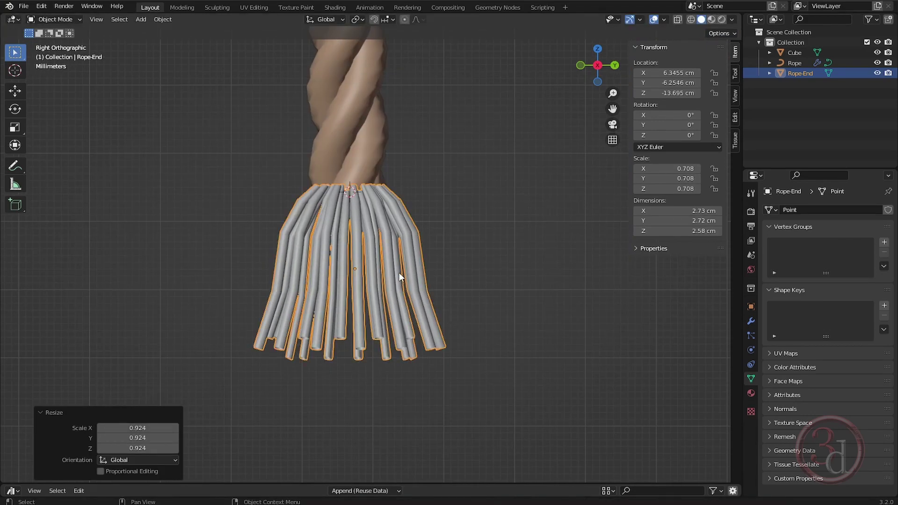
key(shift+s)
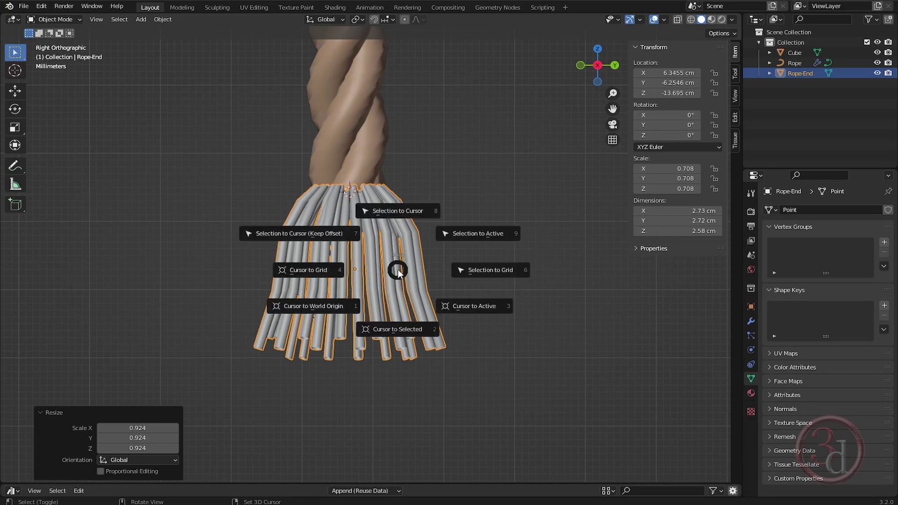
click(403, 211)
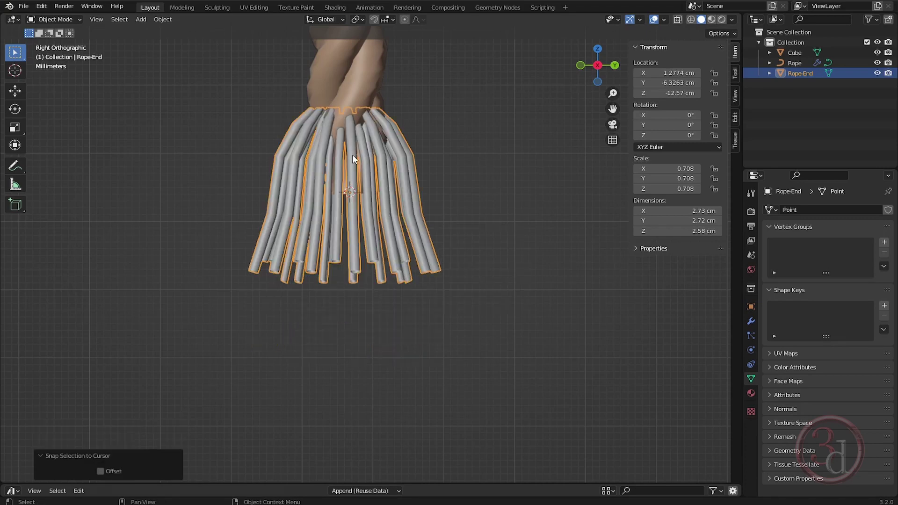
Lower the tassel along Z to -13.604 cm so it sits on the rope's end
key(g)
key(z)
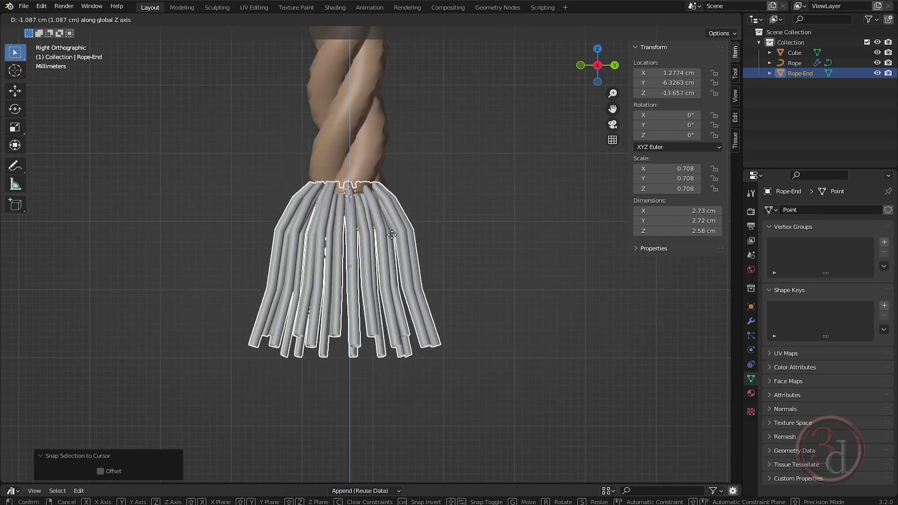
click(421, 231)
Deselect the tassel and orbit in perspective to inspect the beam's underside and rope
click(478, 204)
middle_drag(420, 206, 535, 311)
scroll(388, 245, down, 2)
scroll(398, 271, down, 2)
middle_drag(449, 272, 316, 248)
middle_drag(415, 250, 441, 222)
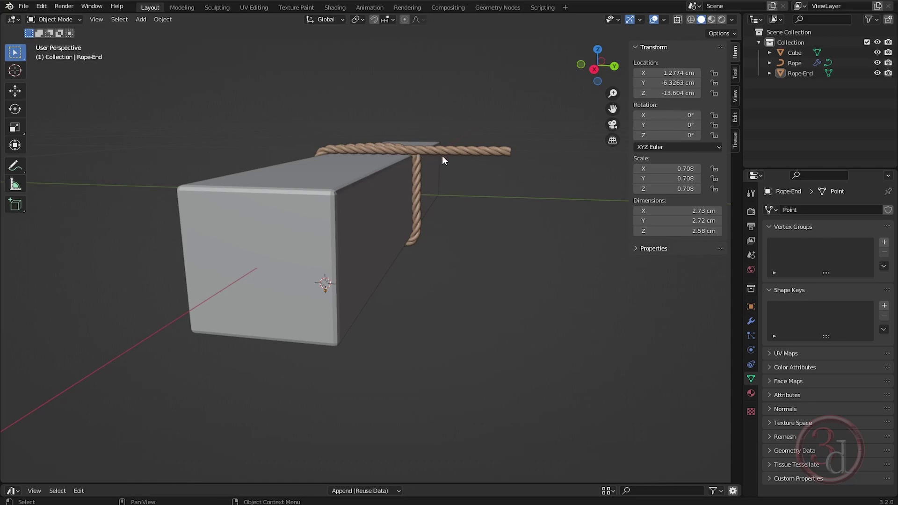
Select the rope's free end point in Edit Mode and shrink its handles
middle_drag(443, 156, 418, 155)
middle_drag(430, 290, 443, 269)
middle_drag(443, 334, 479, 133)
click(479, 133)
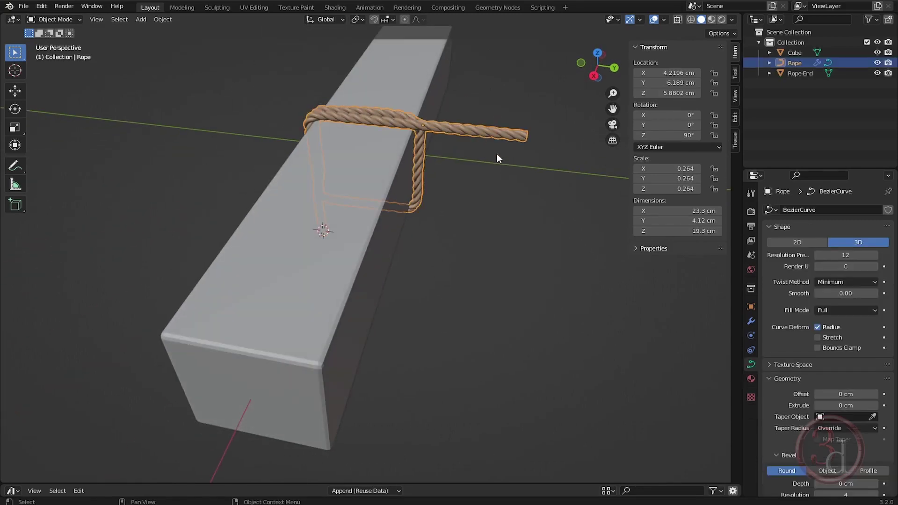
key(Tab)
click(513, 90)
click(529, 182)
middle_drag(529, 183, 473, 201)
key(s)
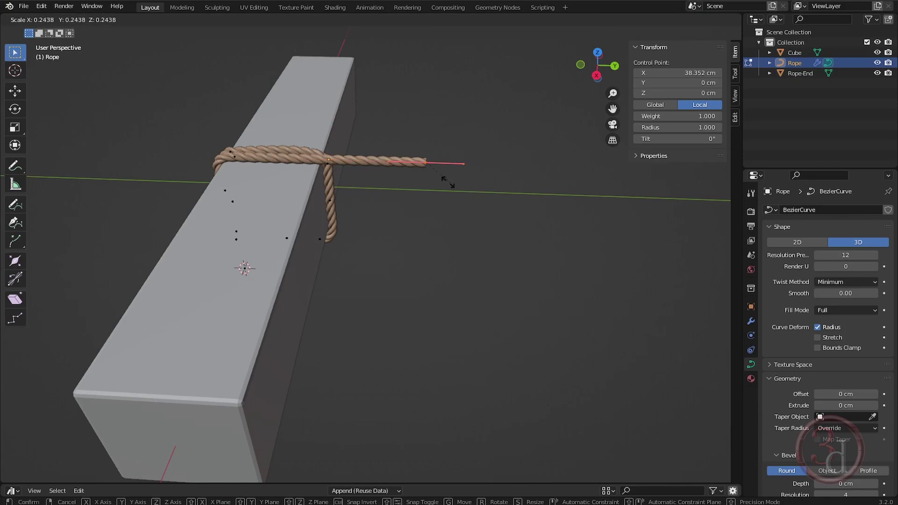
click(430, 177)
In Right view, move the end point over the beam corner and down its side, extruding a new point
key(grave)
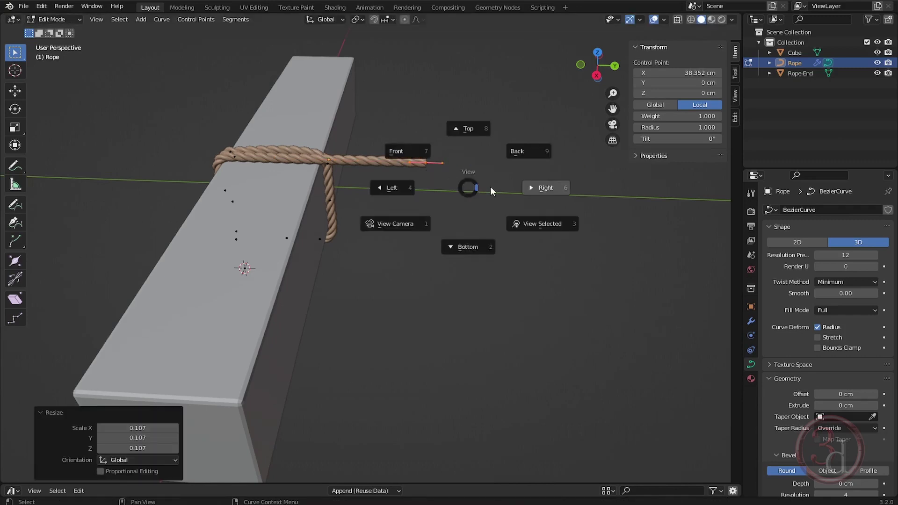
click(490, 187)
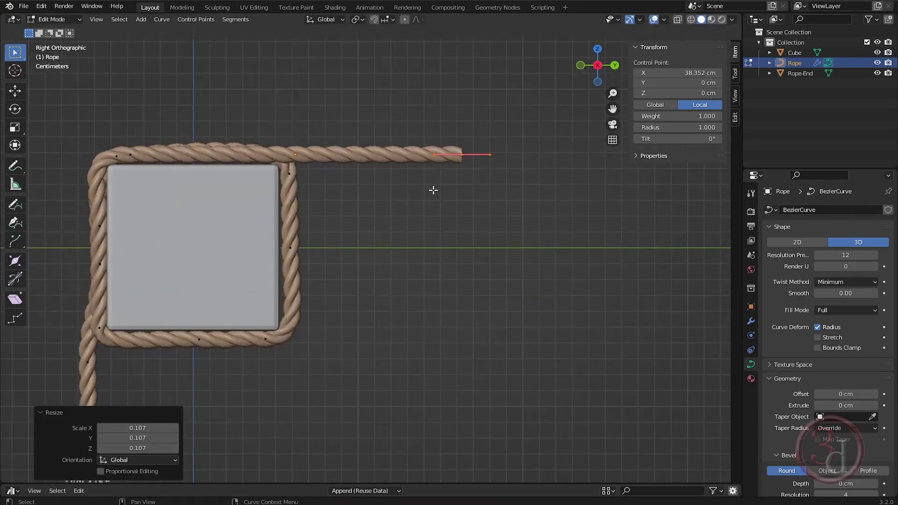
key(g)
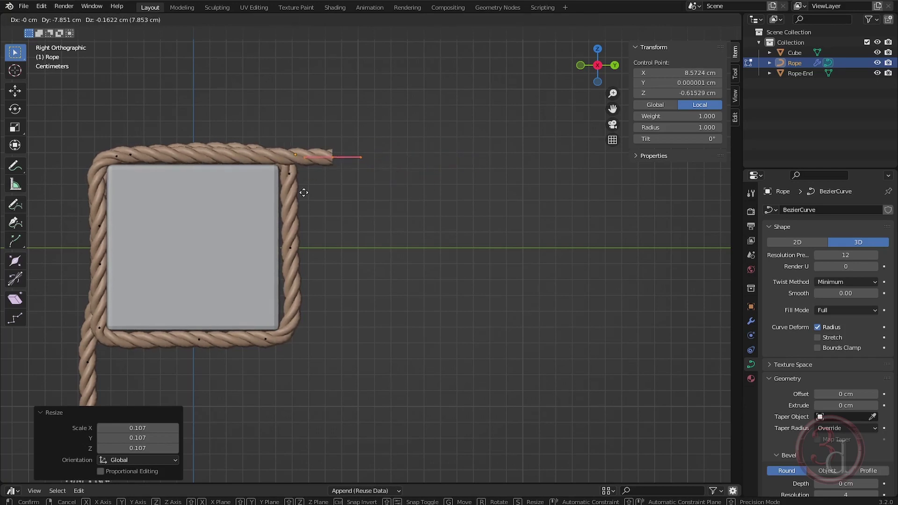
click(265, 185)
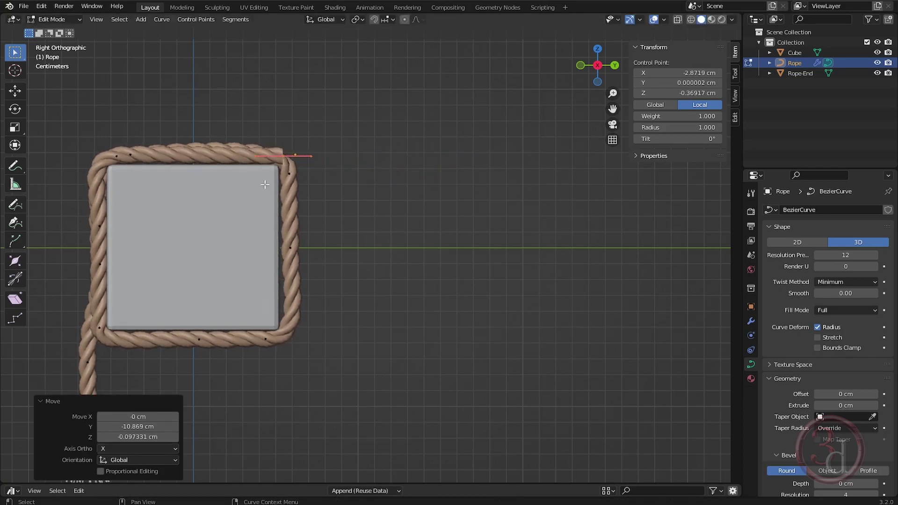
key(g)
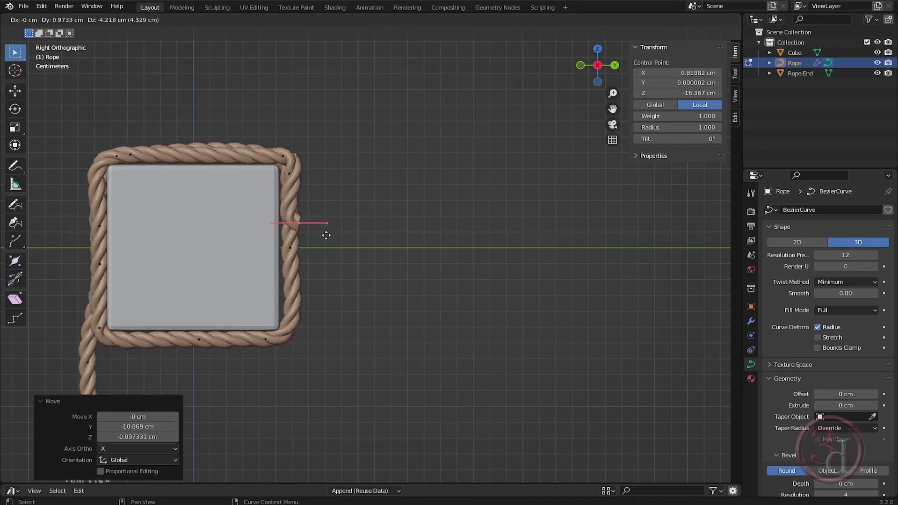
click(325, 286)
key(e)
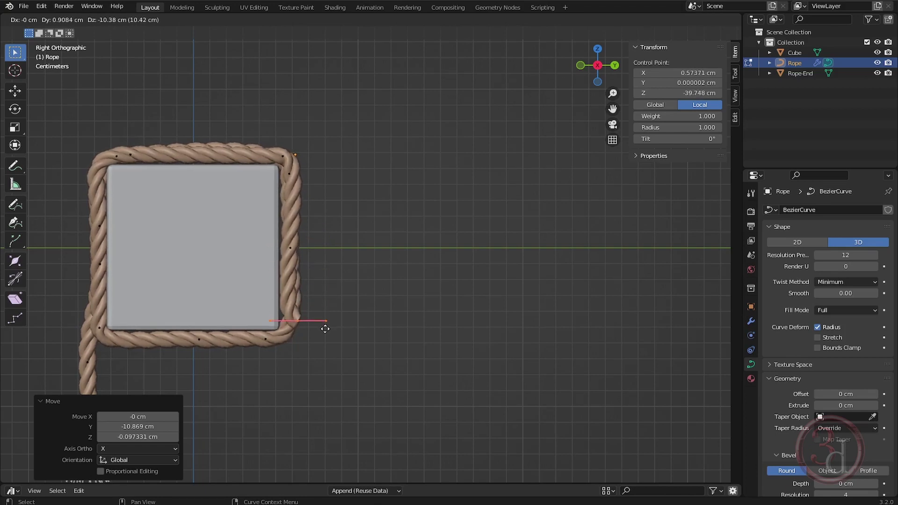
click(326, 329)
Turn the end handle near-vertical and extend the rope into a long strand hanging below the beam
key(r)
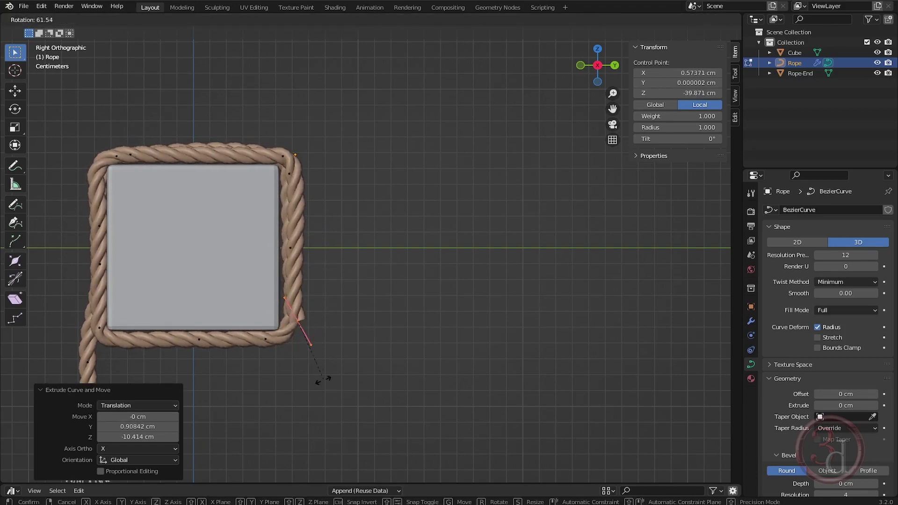
click(298, 388)
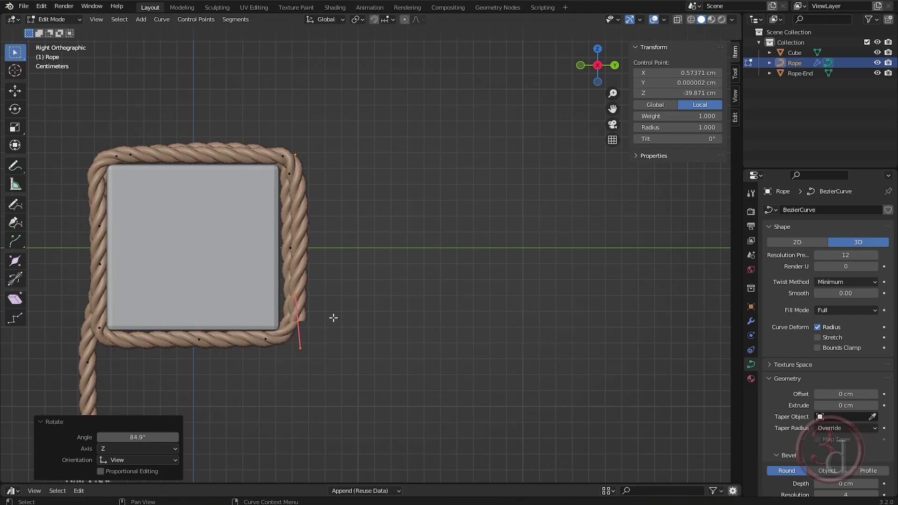
key(g)
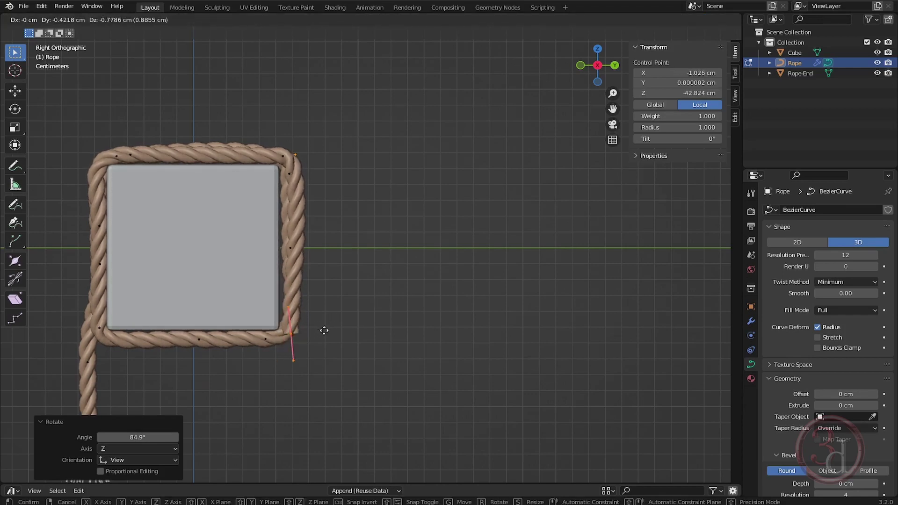
click(322, 330)
shift+middle_drag(321, 329, 342, 160)
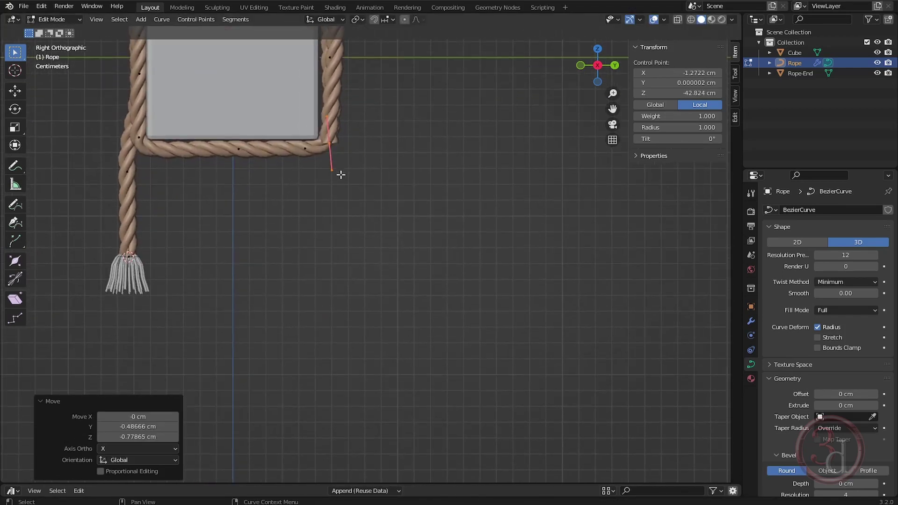
key(g)
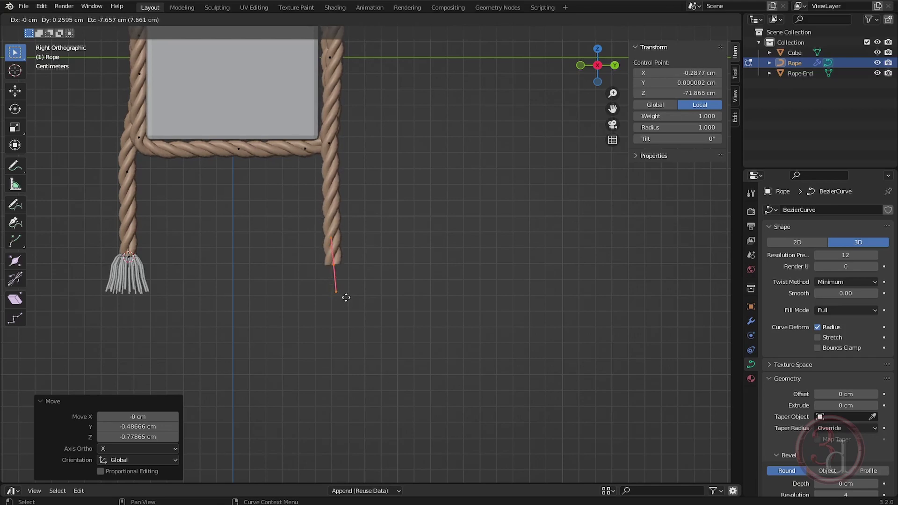
click(369, 319)
shift+middle_drag(369, 319, 373, 214)
key(e)
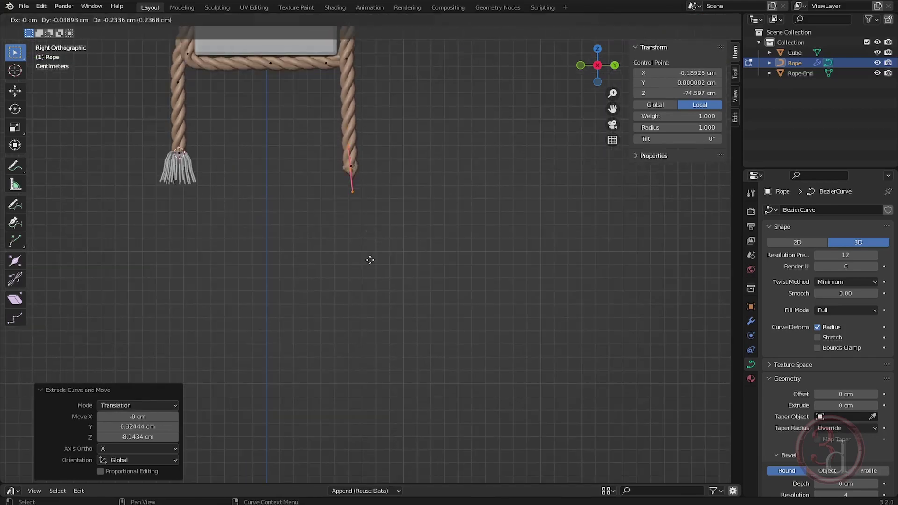
click(365, 428)
Nudge a control point midway down the hanging strand to smooth its curve
scroll(415, 276, down, 3)
middle_drag(421, 196, 318, 226)
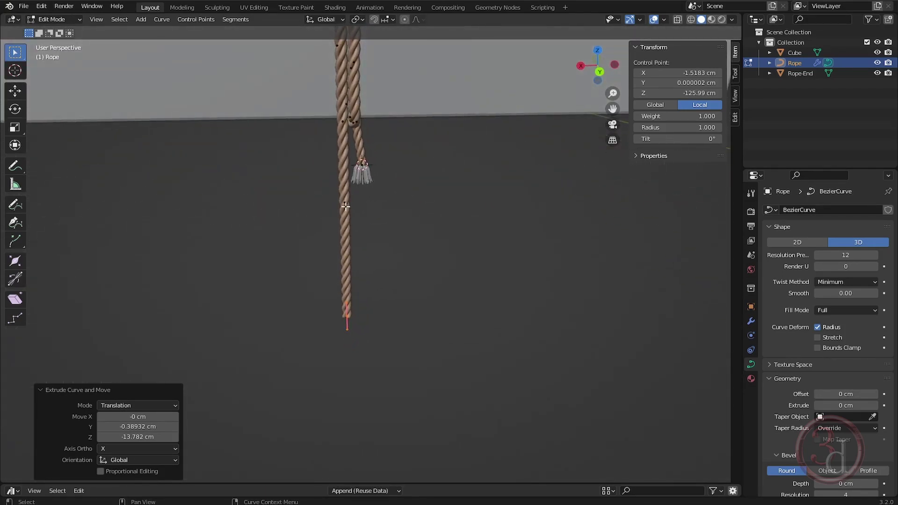
click(346, 207)
key(g)
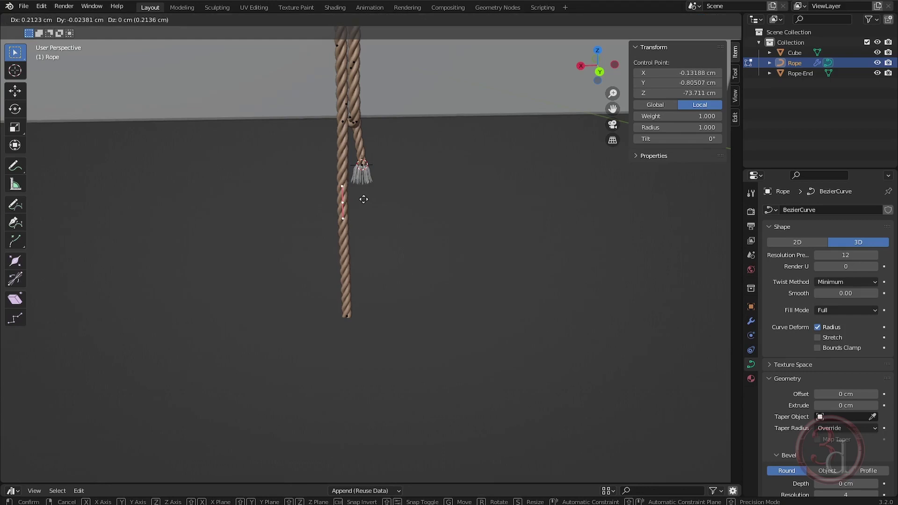
click(364, 200)
scroll(365, 201, down, 3)
click(435, 301)
middle_drag(435, 300, 458, 239)
Duplicate the Rope-End tassel and place the copy at the bottom of the new strand
key(Tab)
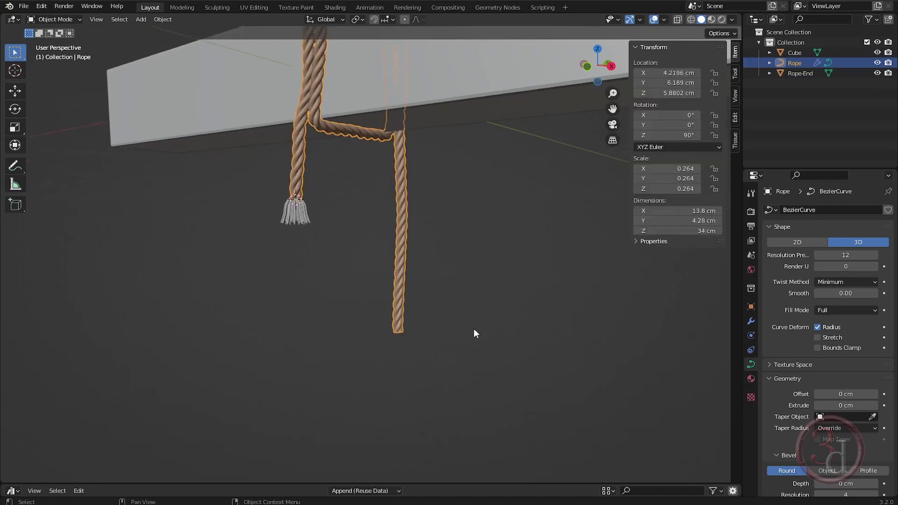
click(301, 219)
middle_drag(302, 219, 307, 179)
scroll(234, 120, up, 1)
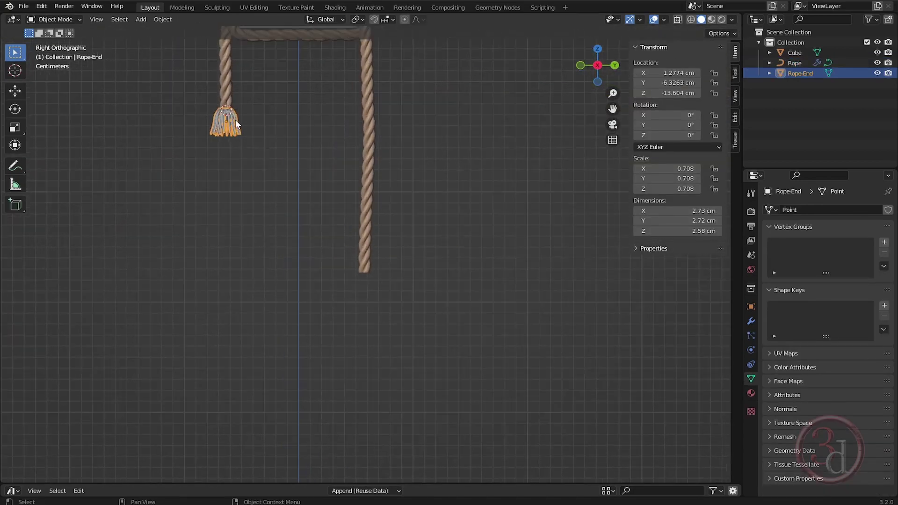
scroll(242, 127, up, 3)
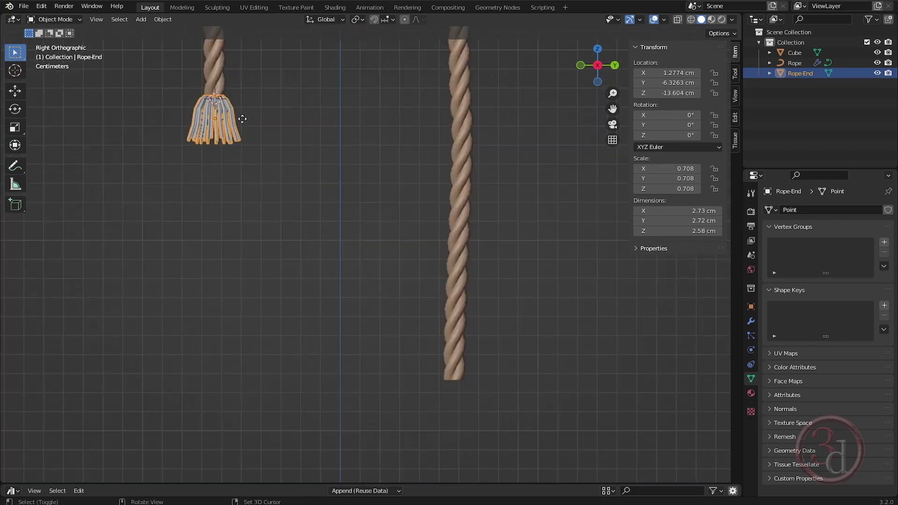
key(shift+d)
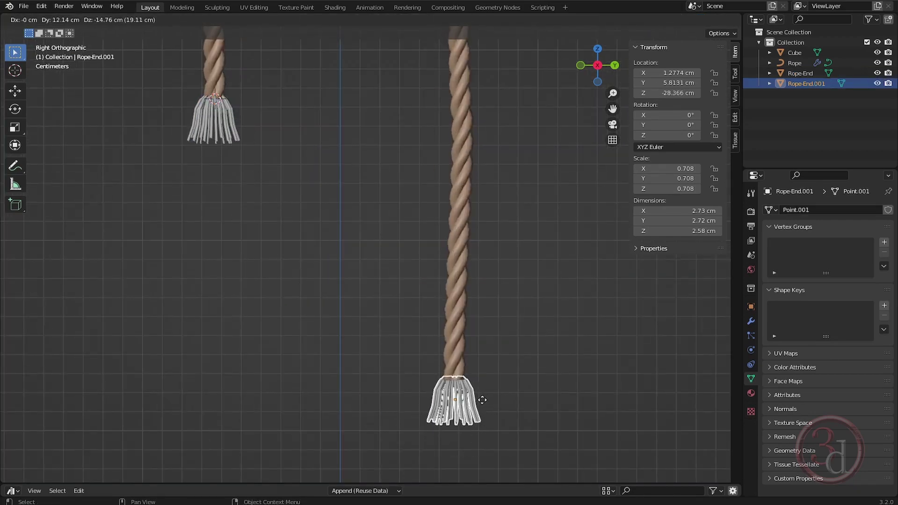
click(486, 398)
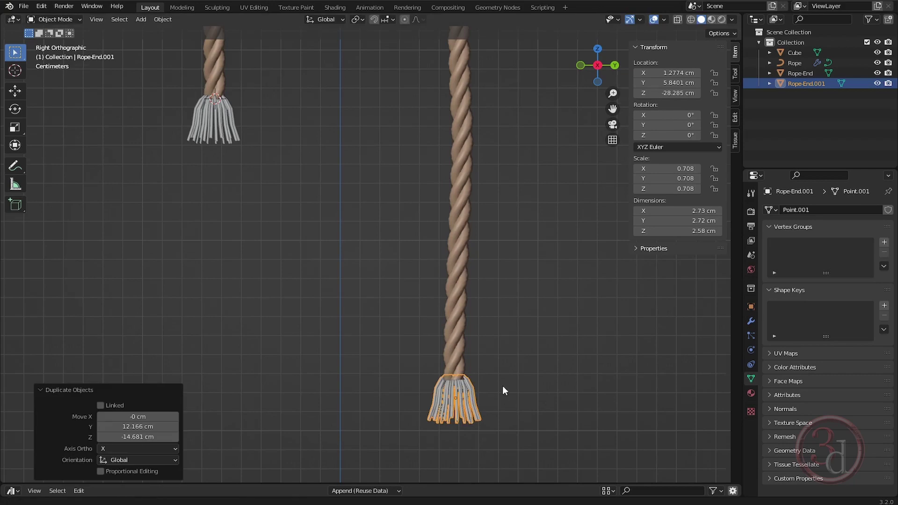
Stretch the duplicate tassel along Z to about 3.19 cm tall and lower it slightly
scroll(434, 240, up, 4)
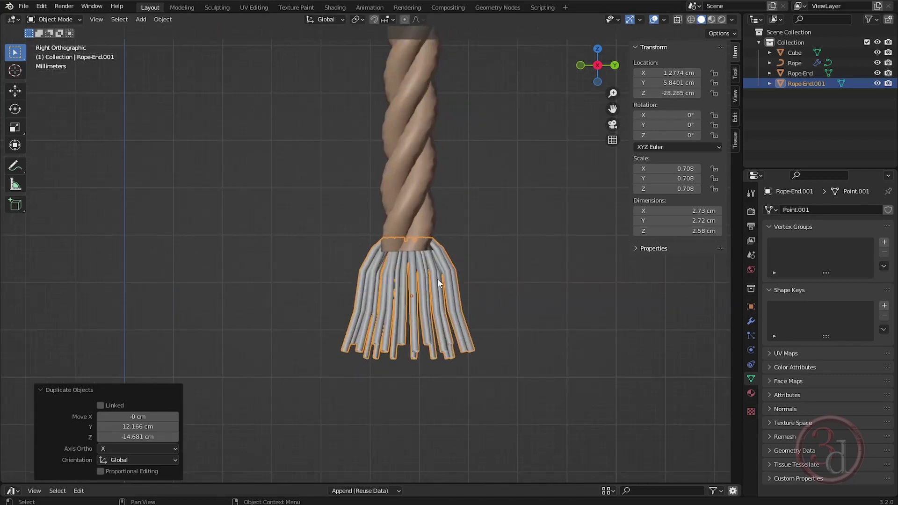
key(s)
key(z)
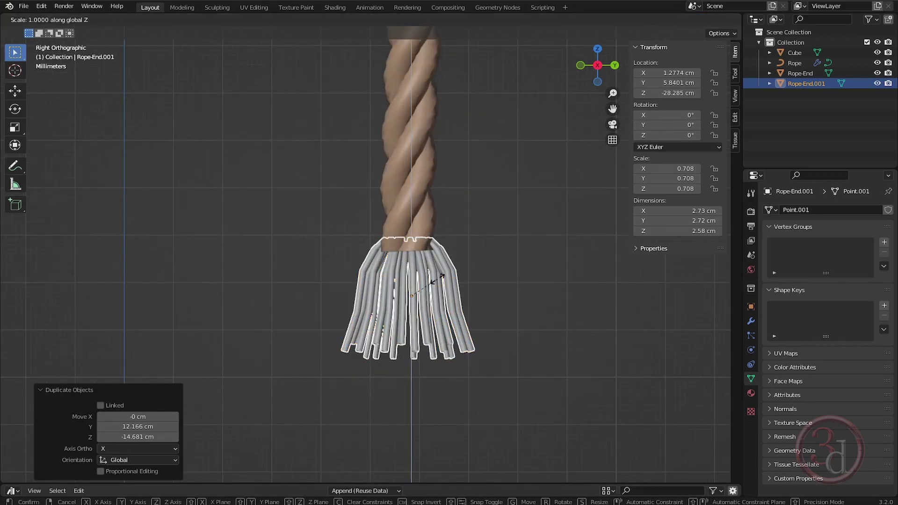
click(445, 277)
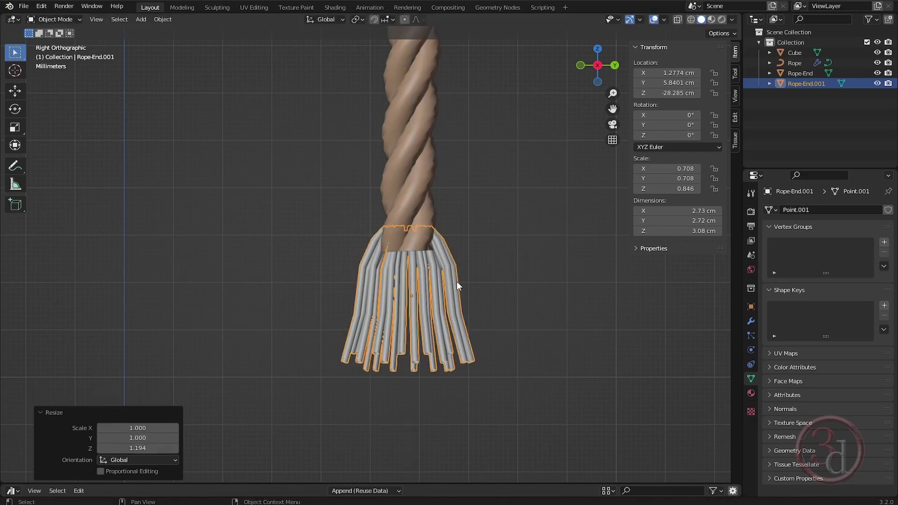
key(g)
key(z)
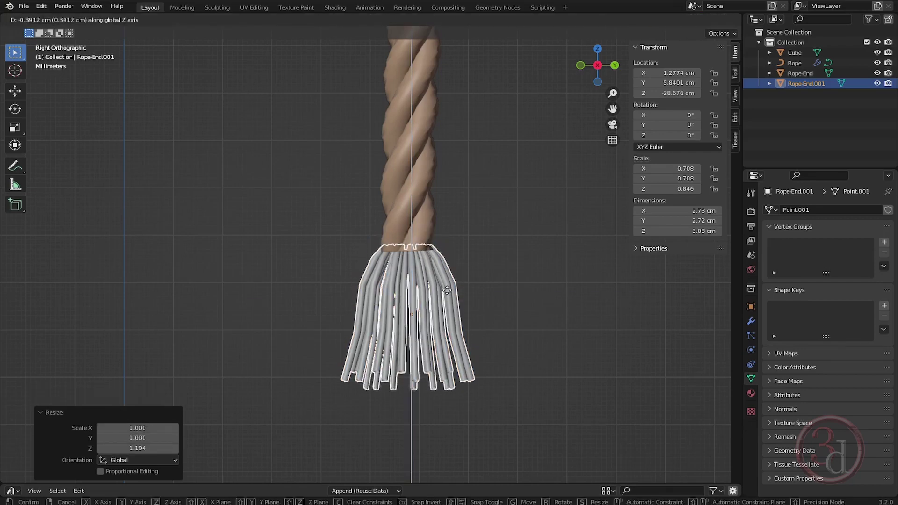
click(448, 290)
In front view, shift the tassel along X to centre it under the rope
scroll(446, 283, down, 3)
key(KP_1)
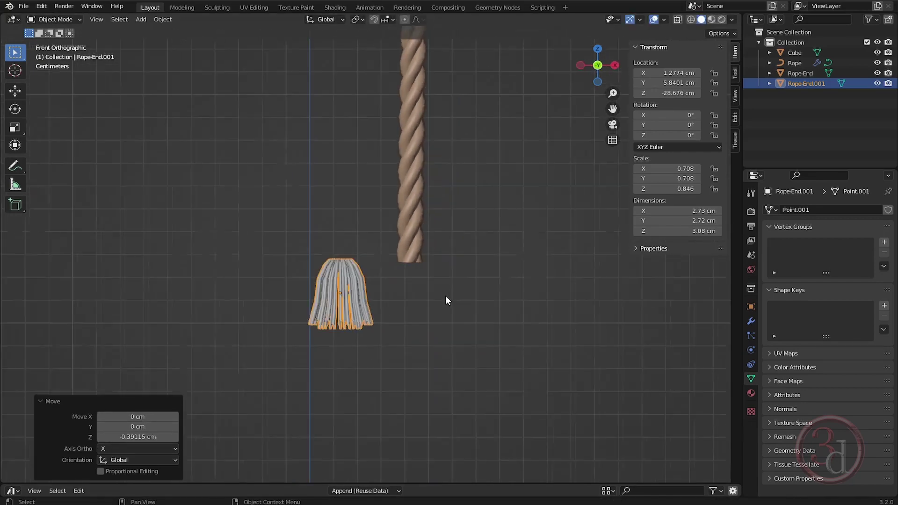
scroll(397, 286, up, 3)
key(g)
key(x)
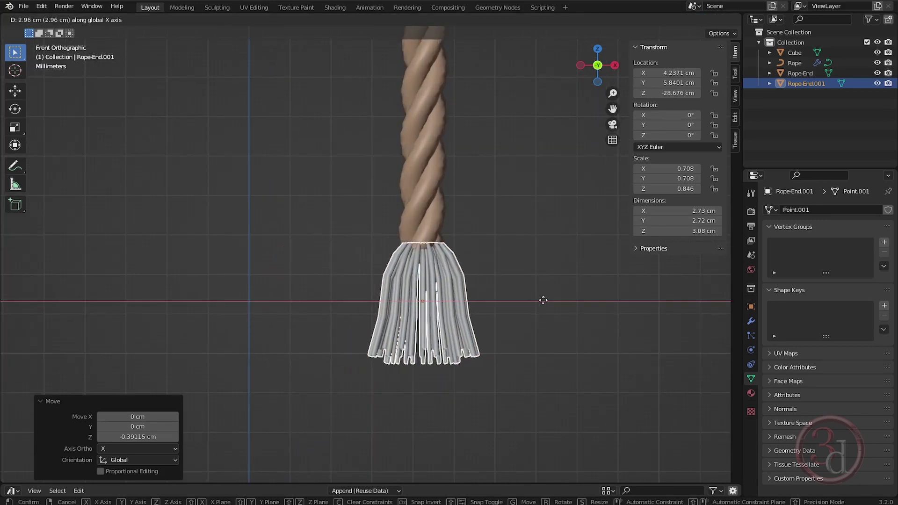
click(541, 303)
middle_drag(506, 296, 369, 313)
scroll(369, 312, up, 3)
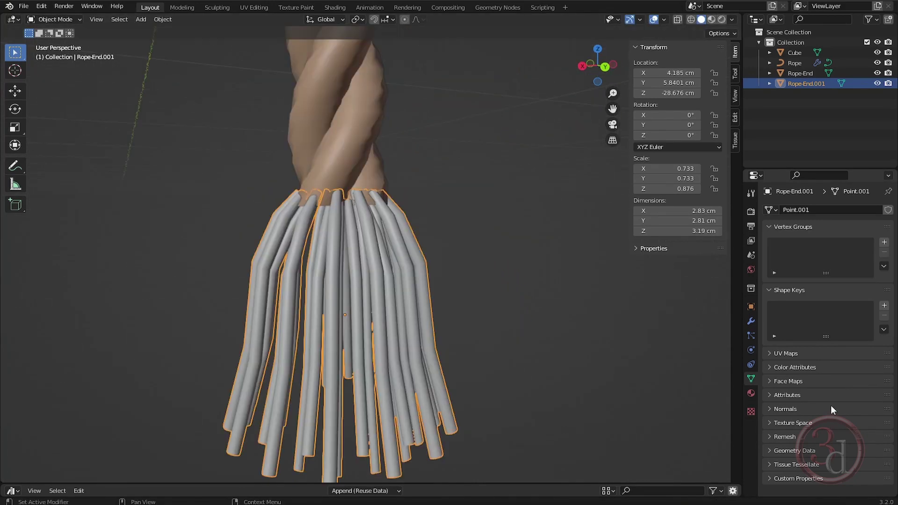
Assign the existing Rope material to the duplicate tassel, Rope-End.001
click(752, 393)
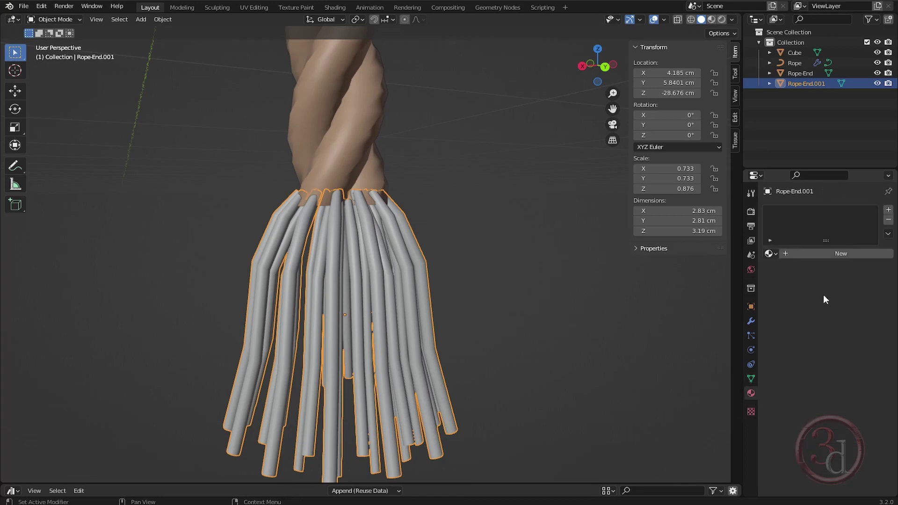
click(774, 254)
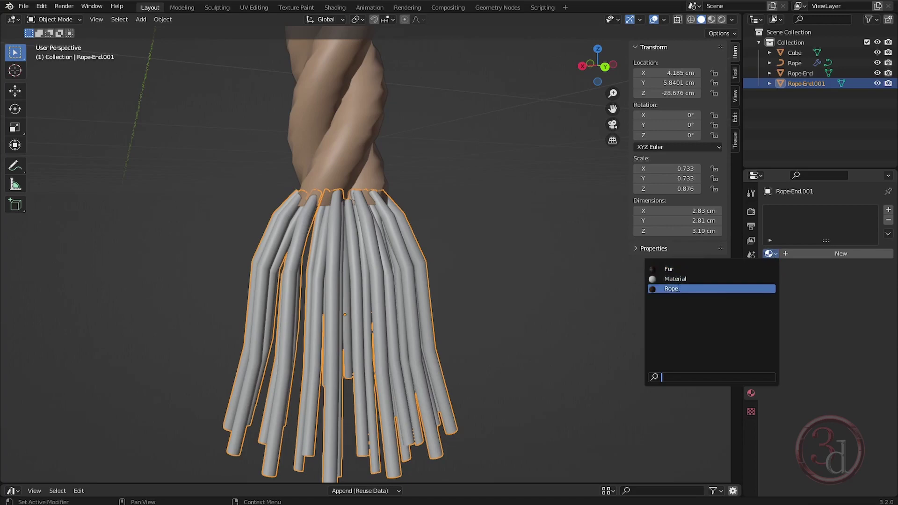
click(674, 288)
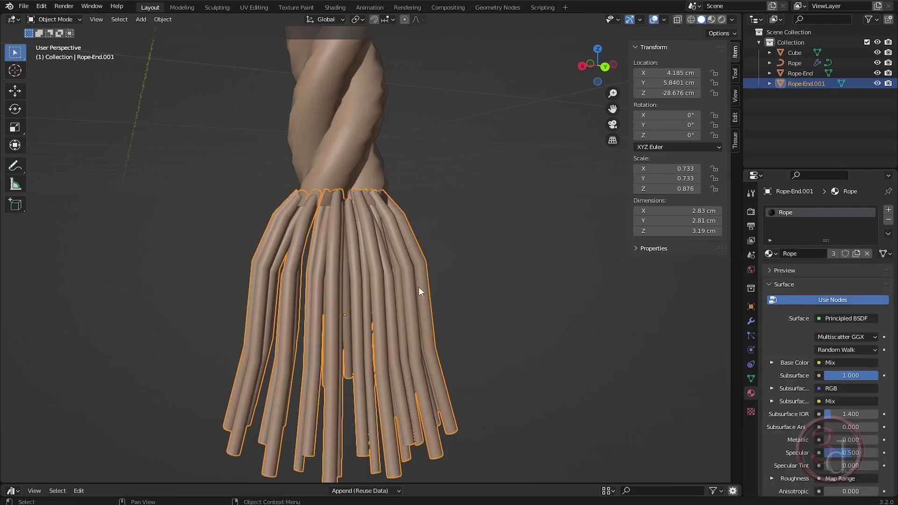
click(473, 260)
Assign the Rope material to the original tassel, Rope-End, as well
scroll(454, 333, down, 8)
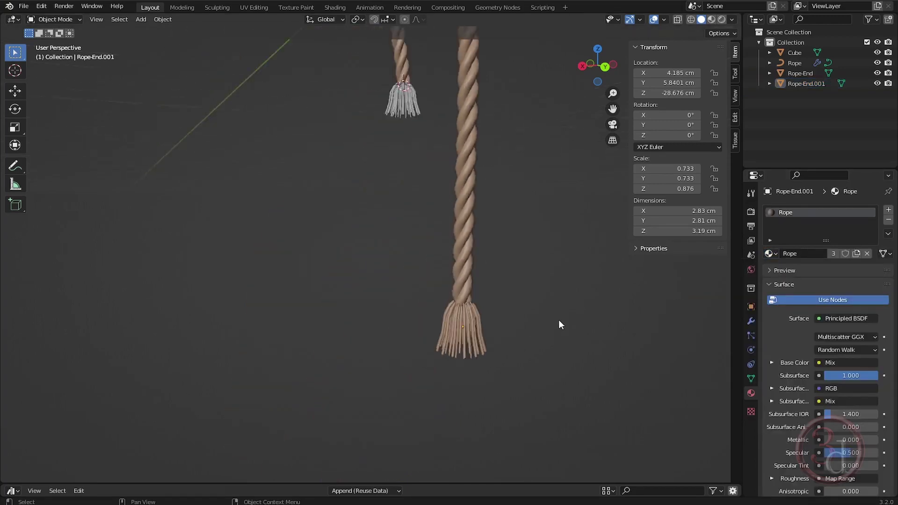
middle_drag(559, 319, 473, 215)
scroll(446, 130, up, 4)
scroll(448, 154, up, 3)
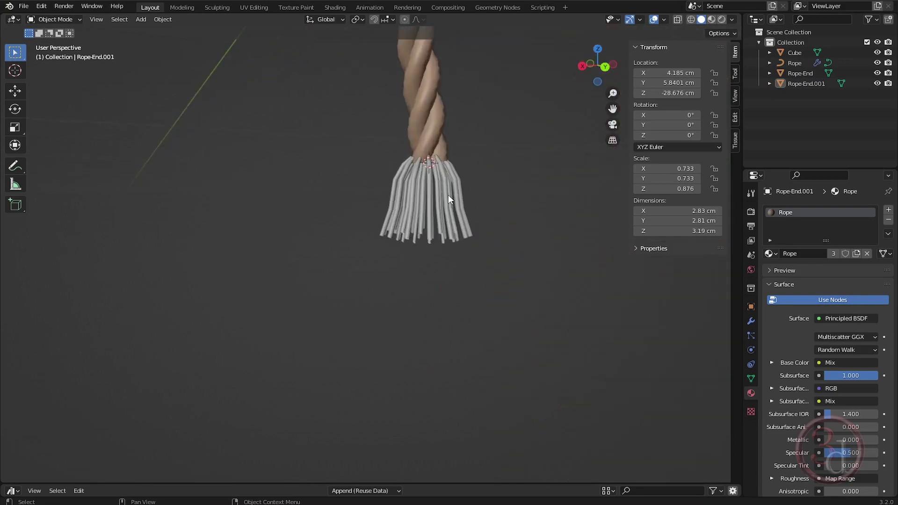
click(449, 195)
click(768, 254)
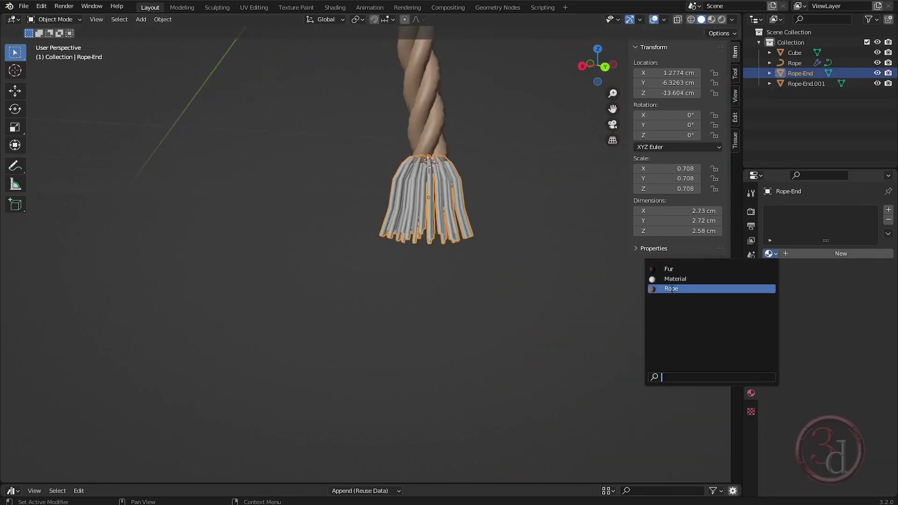
click(674, 291)
scroll(173, 300, down, 4)
click(276, 332)
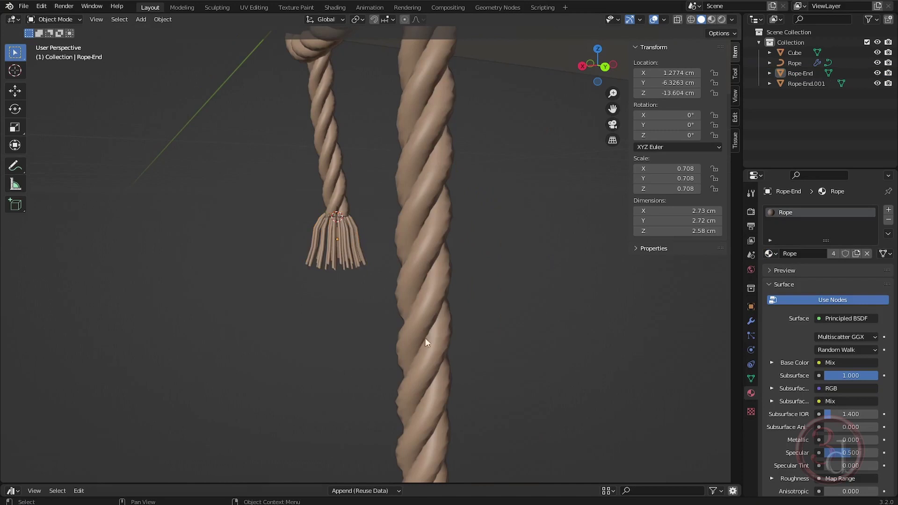
Switch to Right view and frame the board with its hanging ropes
scroll(425, 339, down, 4)
middle_drag(347, 303, 445, 334)
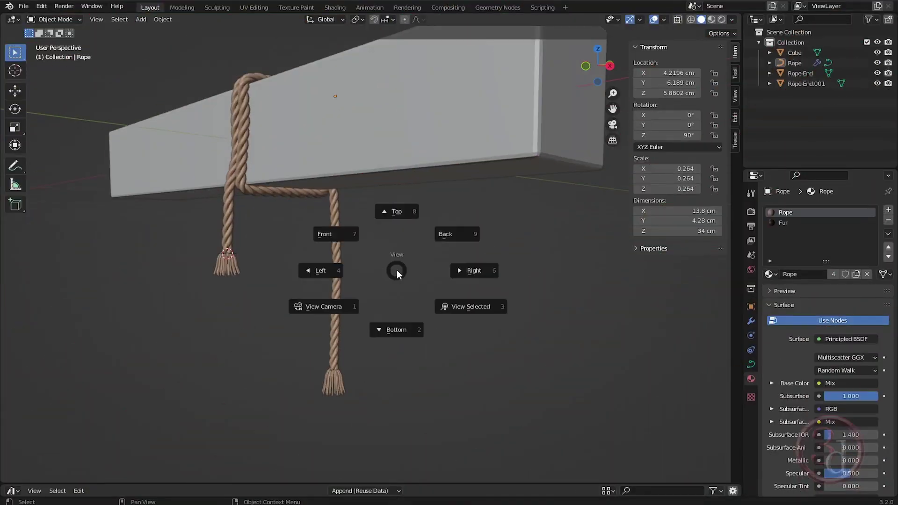
click(424, 265)
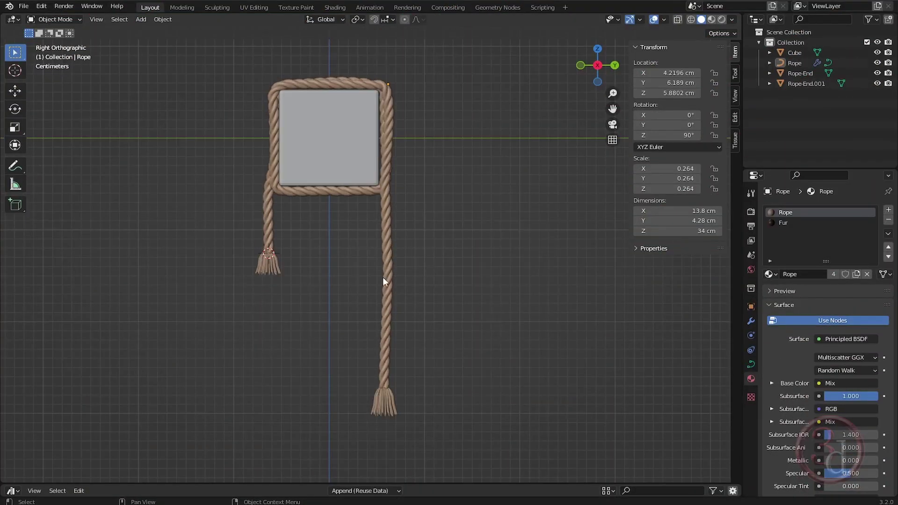
shift+middle_drag(315, 319, 338, 249)
Add a 16-segment UV sphere and drag it down toward the rope
scroll(290, 204, up, 5)
key(shift+a)
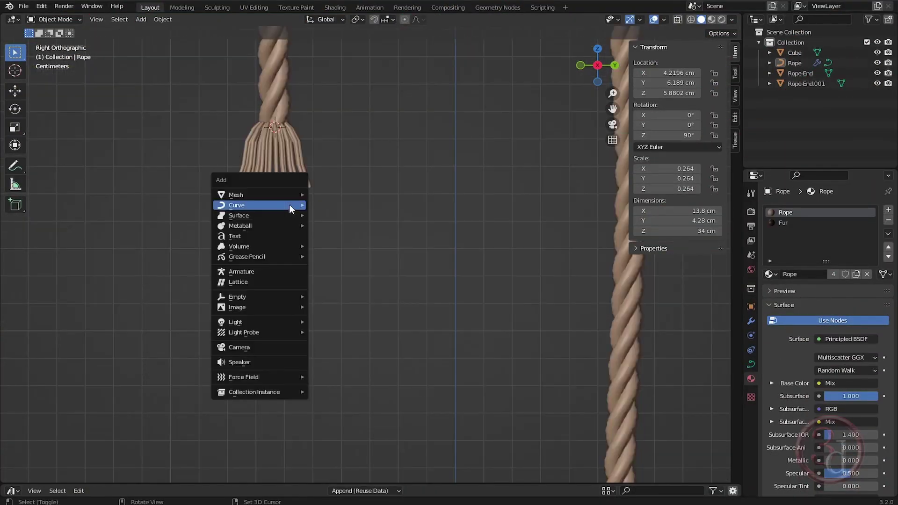
mouse_move(289, 205)
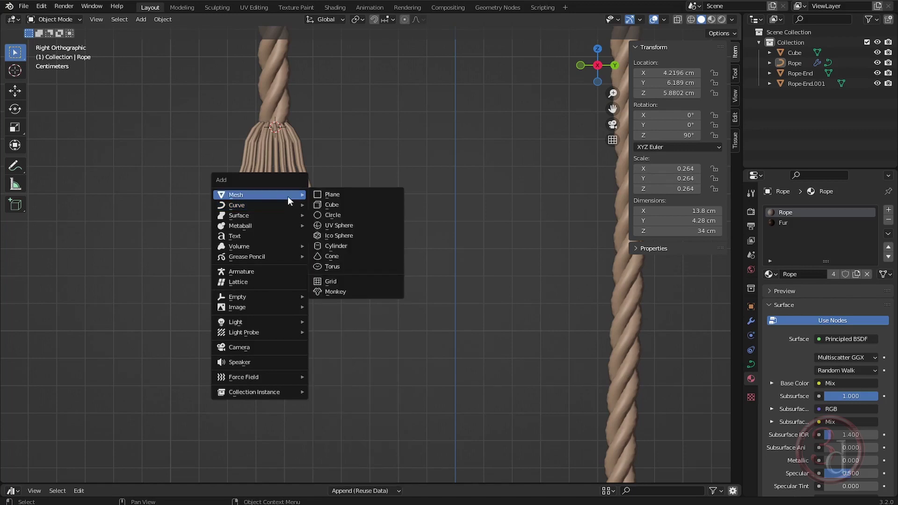
click(344, 225)
scroll(440, 291, down, 5)
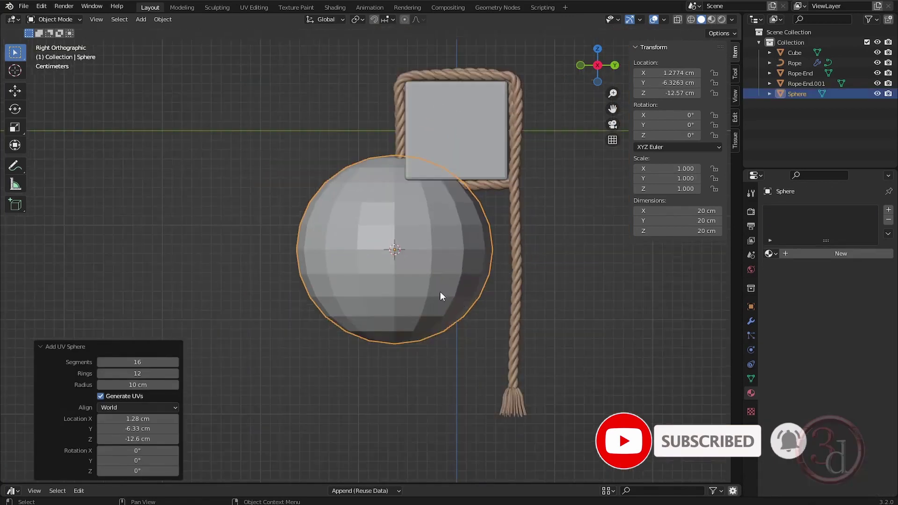
drag(400, 215, 400, 302)
Shrink the sphere to 0.205 scale (4.1 cm) and raise it 5.34 cm along Z
key(s)
click(377, 316)
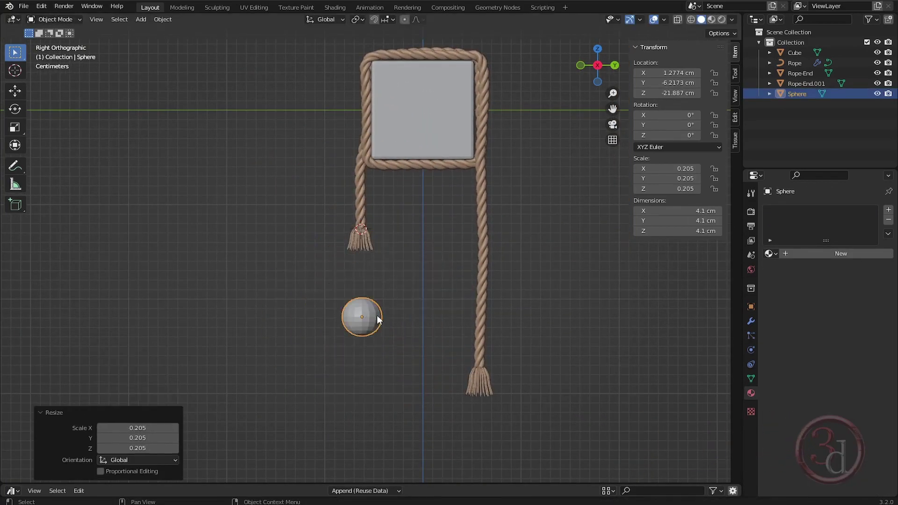
key(g)
key(z)
click(386, 251)
scroll(375, 257, up, 5)
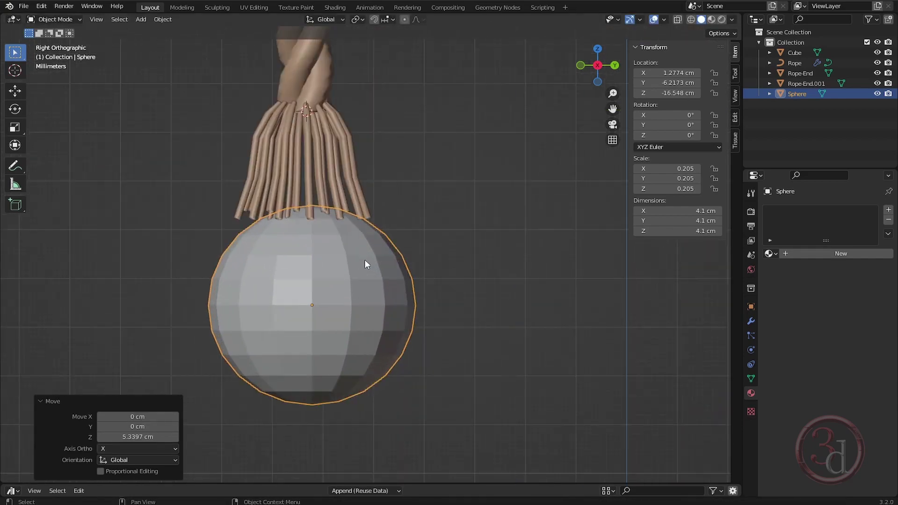
shift+middle_drag(364, 260, 425, 197)
scroll(425, 197, down, 1)
scroll(401, 172, down, 3)
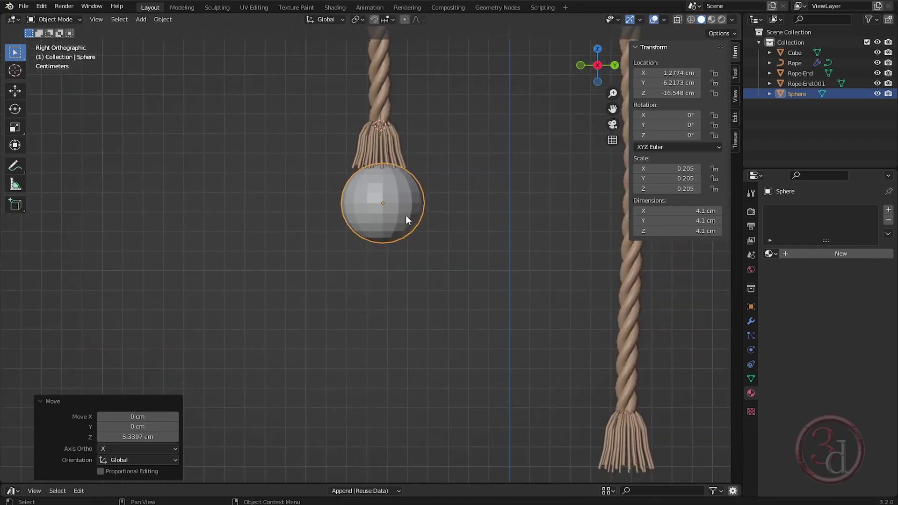
Position the sphere just below the tassel and enter Edit Mode with nothing selected
key(g)
key(z)
click(396, 269)
scroll(398, 264, up, 4)
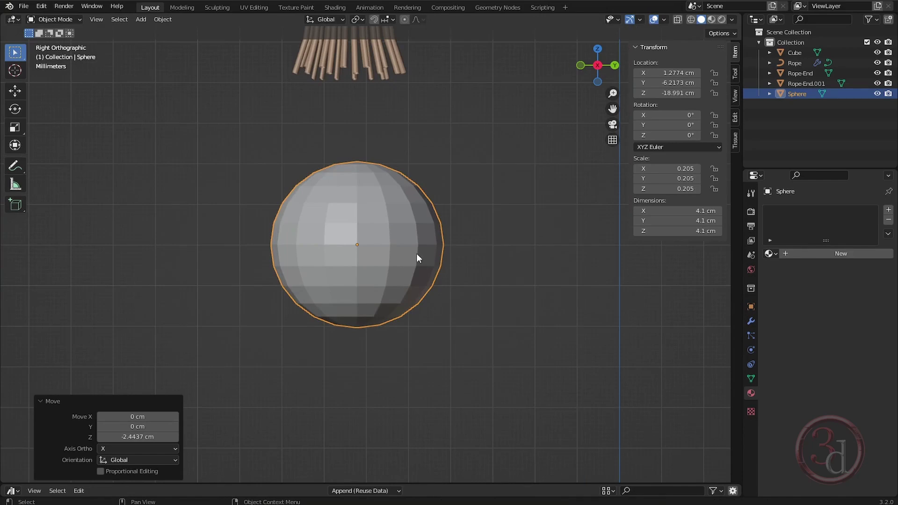
key(Tab)
click(262, 133)
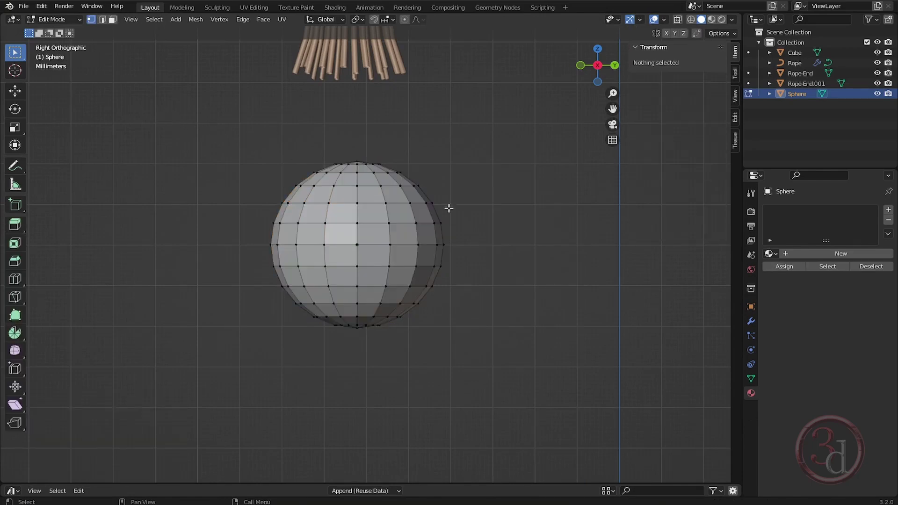
In wireframe, delete the top half of the sphere's vertices
key(shift+z)
mouse_move(186, 118)
mouse_down()
mouse_move(506, 233)
mouse_move(542, 222)
mouse_up()
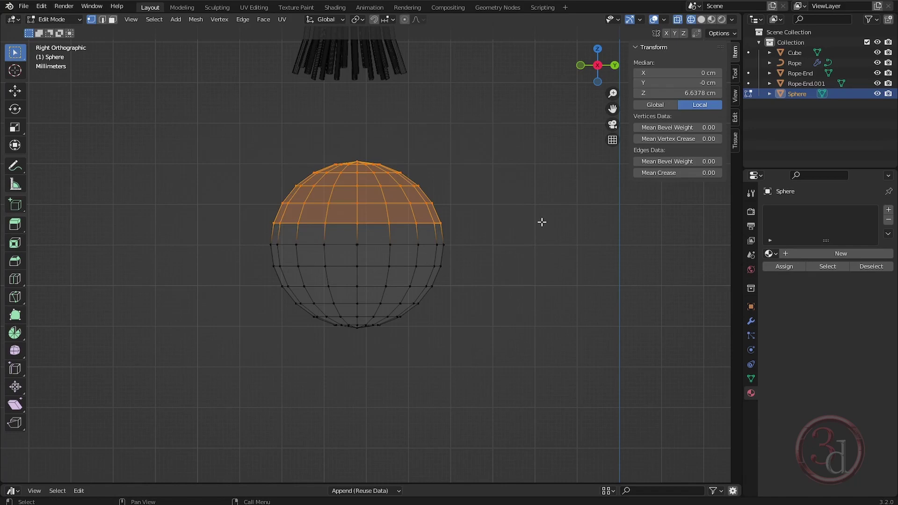
drag(192, 130, 511, 206)
key(x)
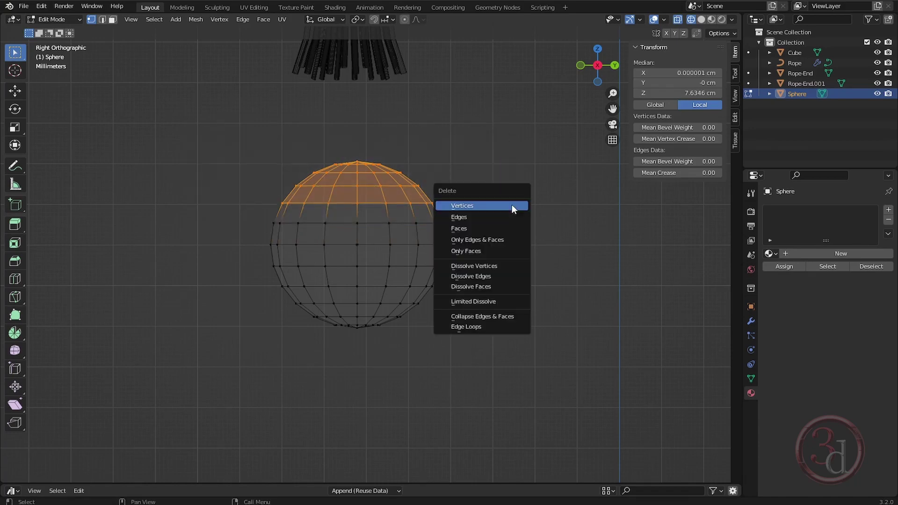
click(512, 206)
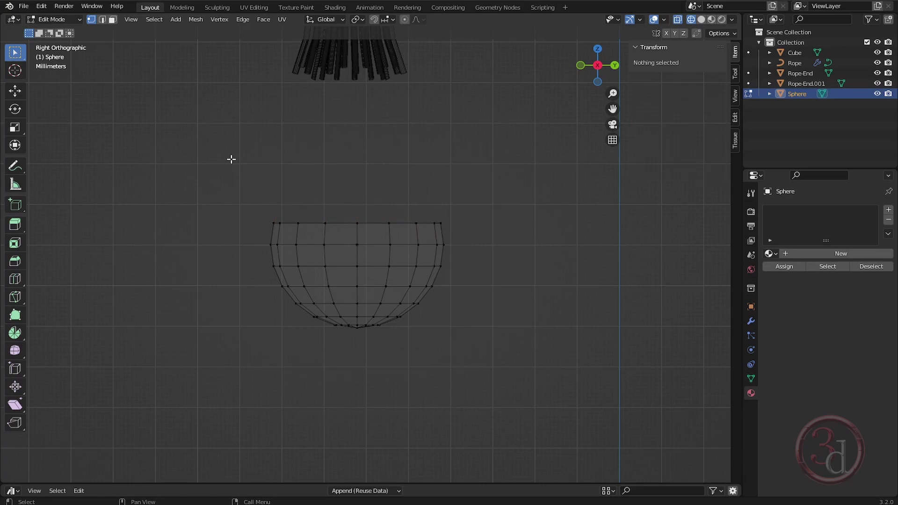
Extrude the open top ring, narrowing it to 0.574, then extrude it upward into a neck
drag(215, 158, 518, 227)
shift+middle_drag(440, 241, 437, 277)
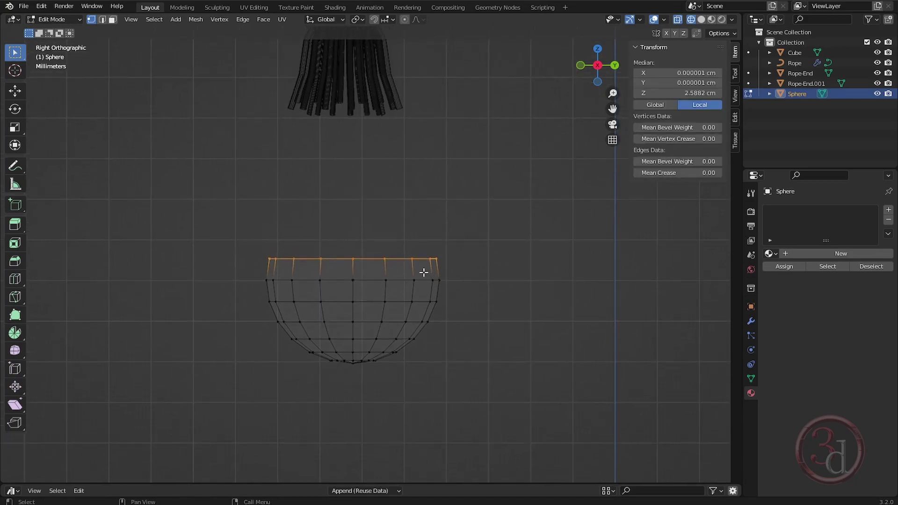
key(e)
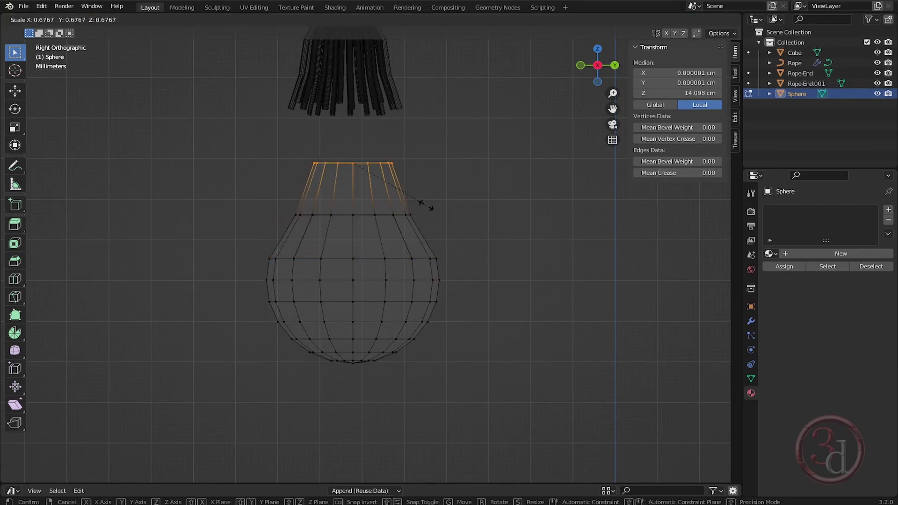
click(415, 199)
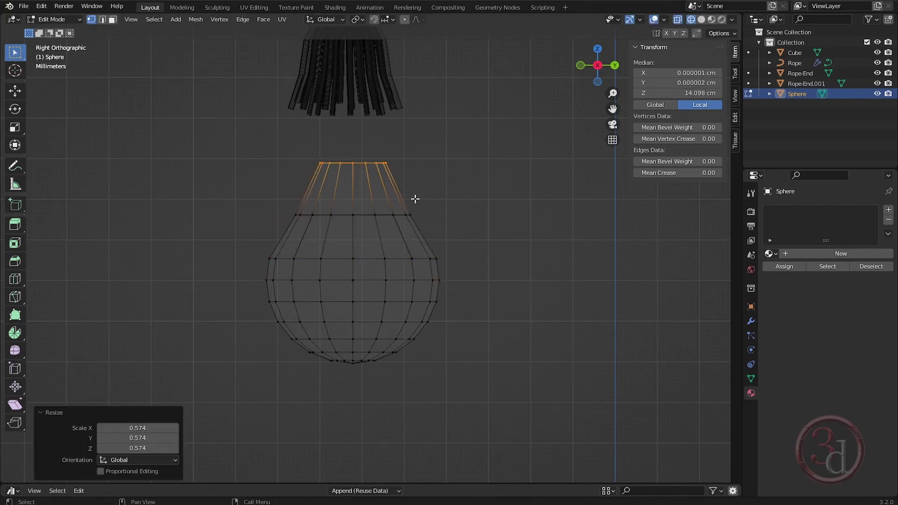
key(e)
key(z)
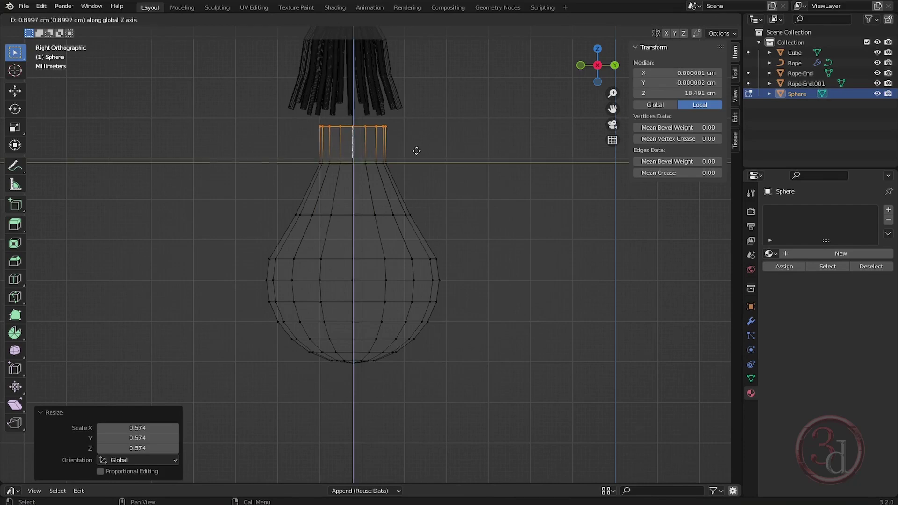
click(416, 140)
key(Tab)
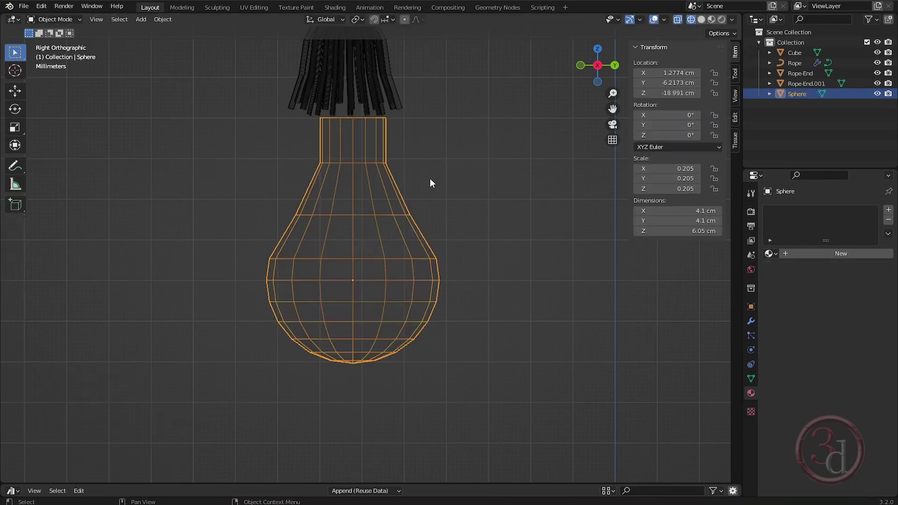
key(Tab)
Shrink an upper edge loop to 0.926 and slide the widest loop to refine the bulb's curve
alt+click(355, 215)
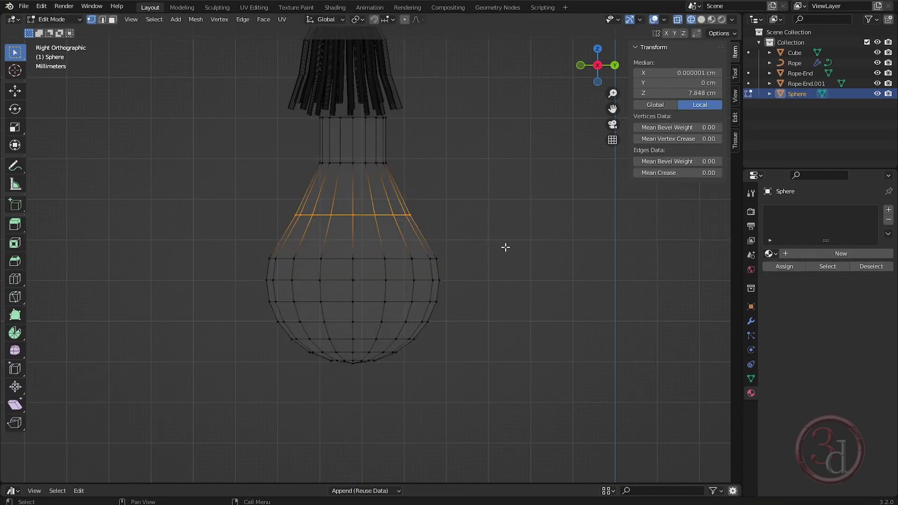
key(s)
click(499, 248)
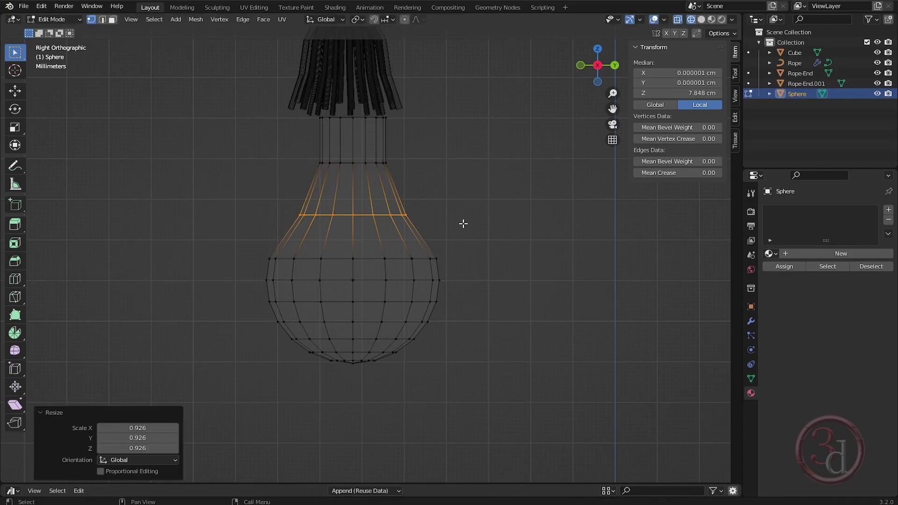
scroll(463, 223, up, 2)
alt+click(316, 289)
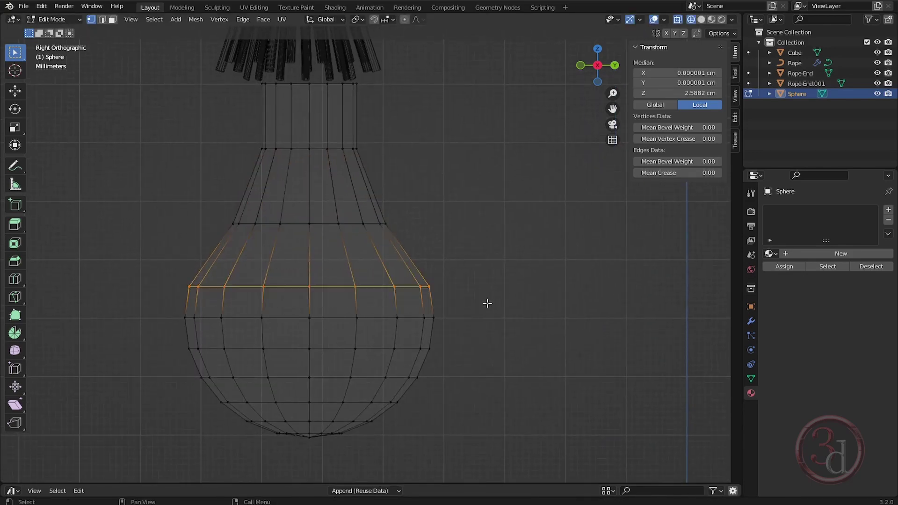
key(g)
key(g)
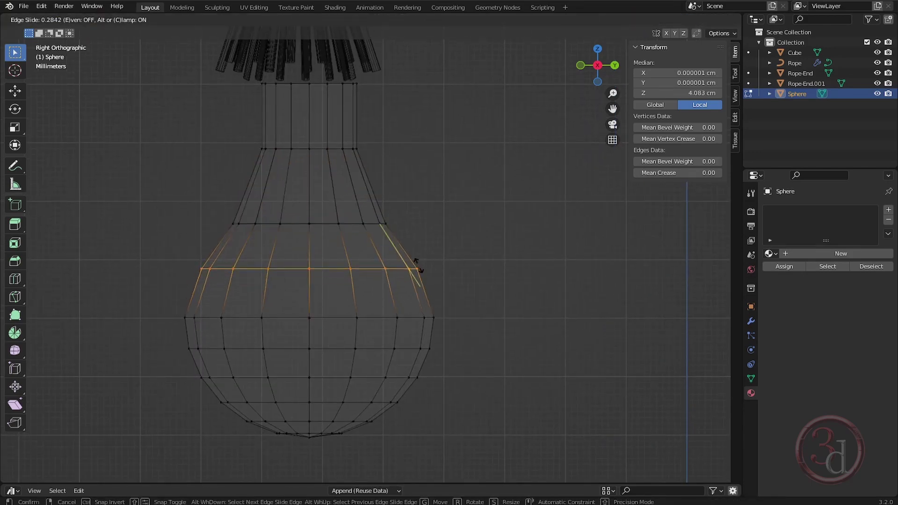
click(419, 269)
click(451, 263)
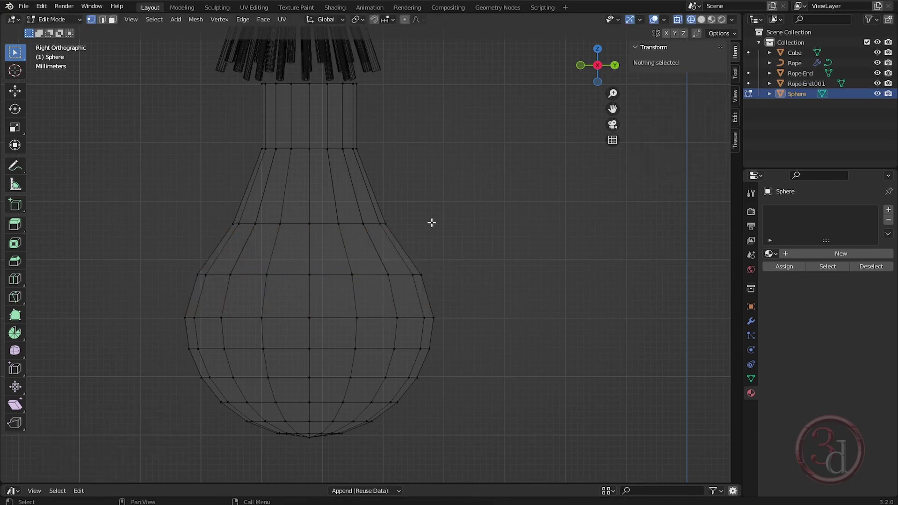
shift+middle_drag(432, 223, 440, 262)
key(Tab)
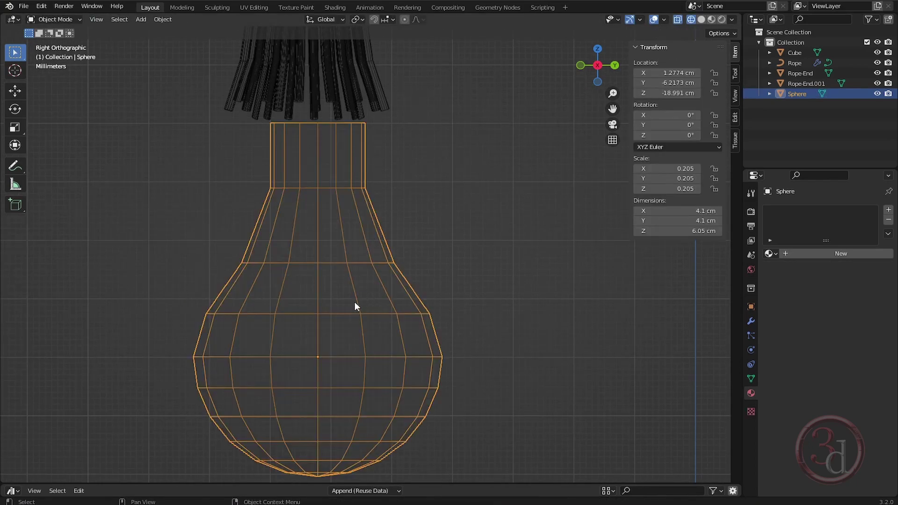
Move the bulb about 0.17 cm up and 0.18 cm along Y so its neck meets the tassel
key(g)
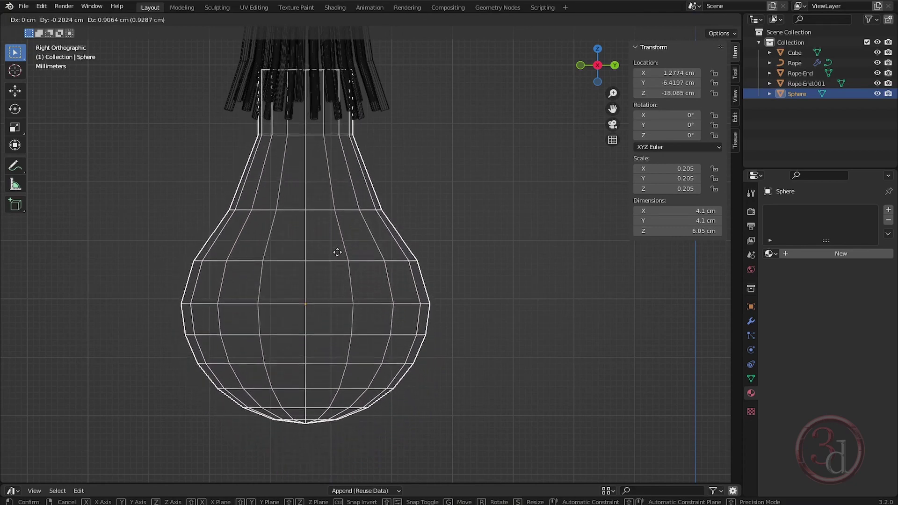
click(339, 294)
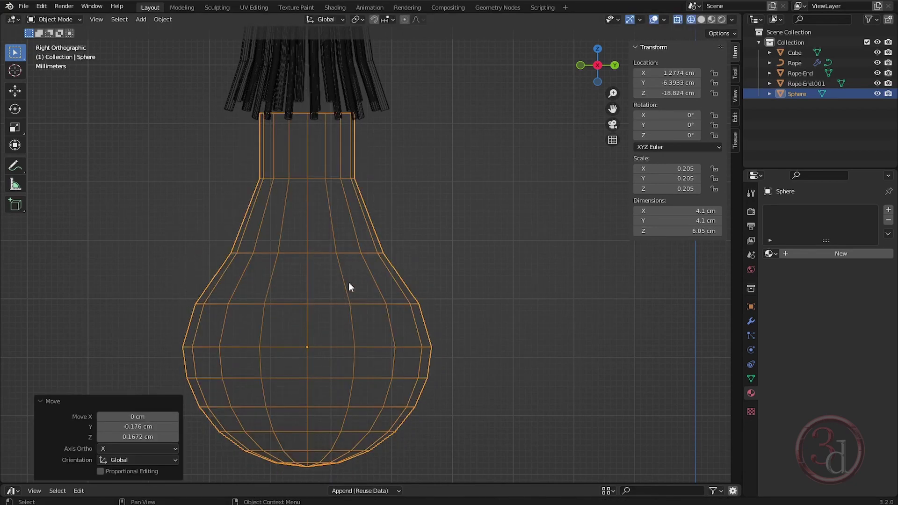
scroll(375, 199, down, 3)
shift+middle_drag(375, 199, 378, 248)
scroll(377, 248, up, 4)
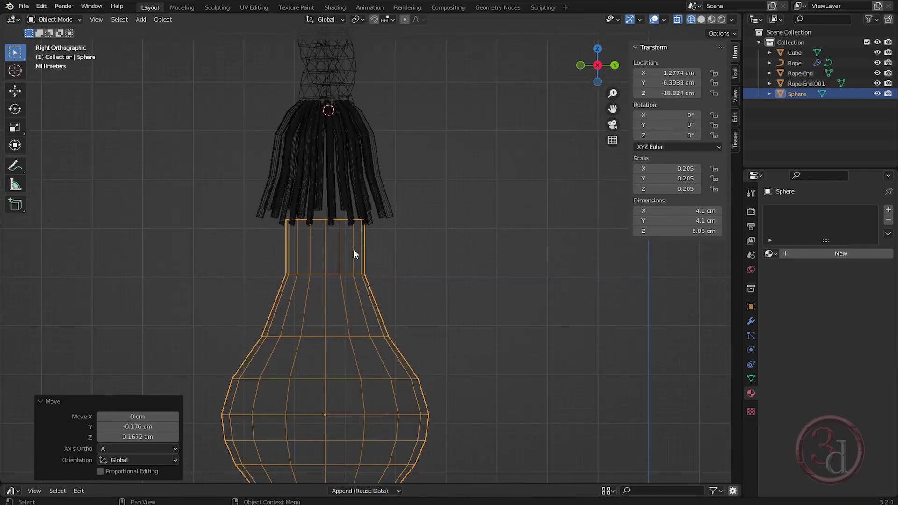
In the bulb's Edit Mode, box-select all the faces of its narrow neck
key(Tab)
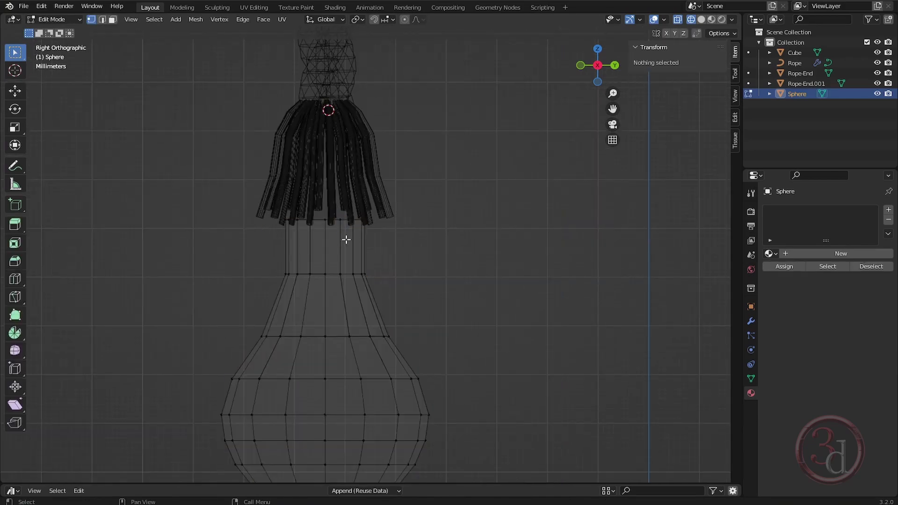
key(Tab)
scroll(362, 226, up, 2)
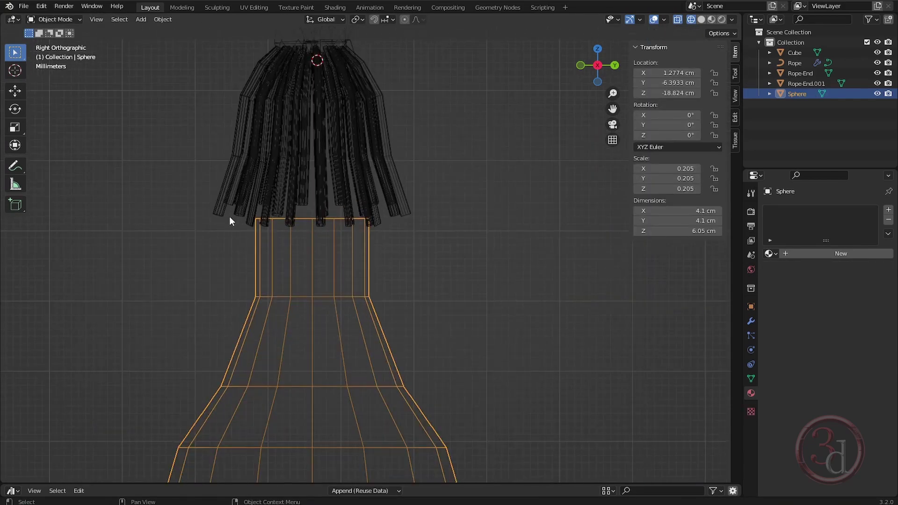
key(Tab)
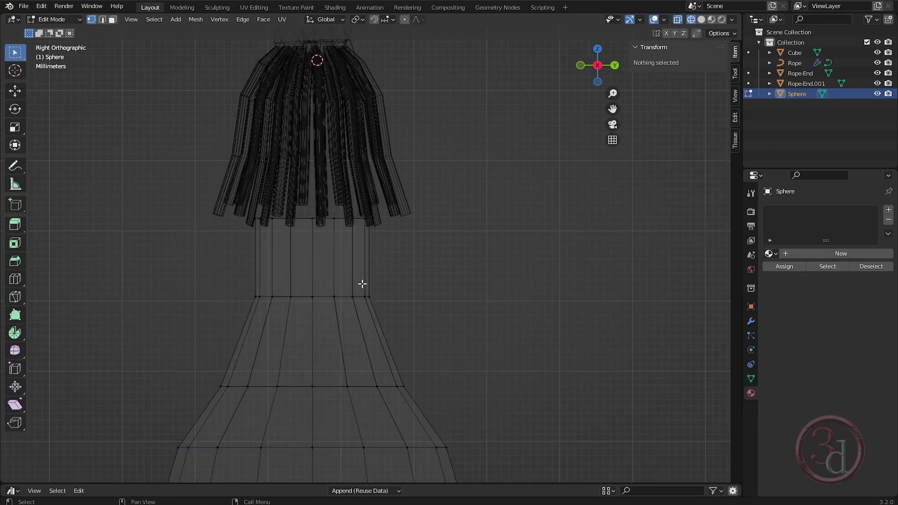
drag(186, 241, 451, 272)
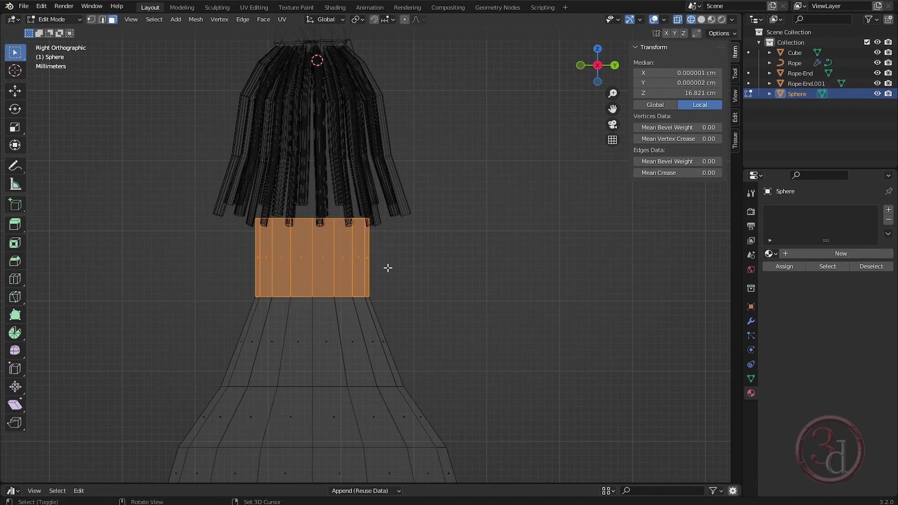
Duplicate the neck faces in place and separate them into a new object, Sphere.001
key(g)
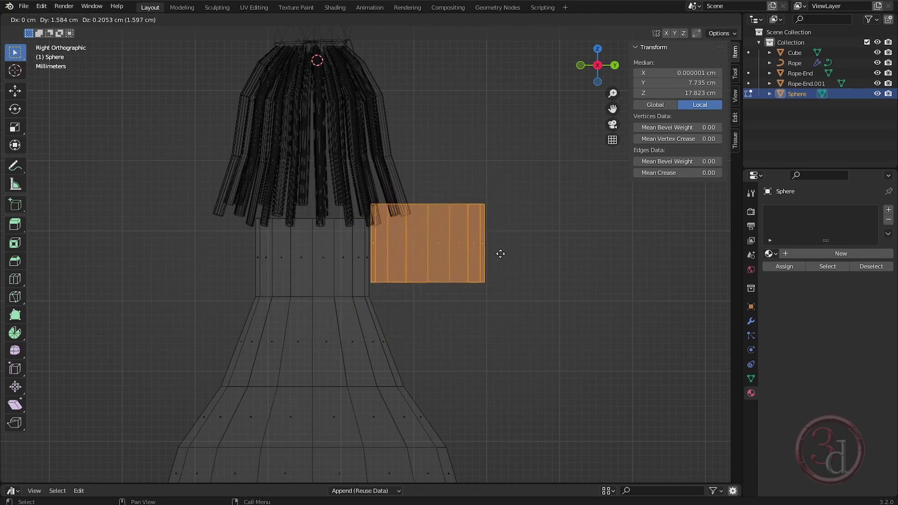
right_click(478, 259)
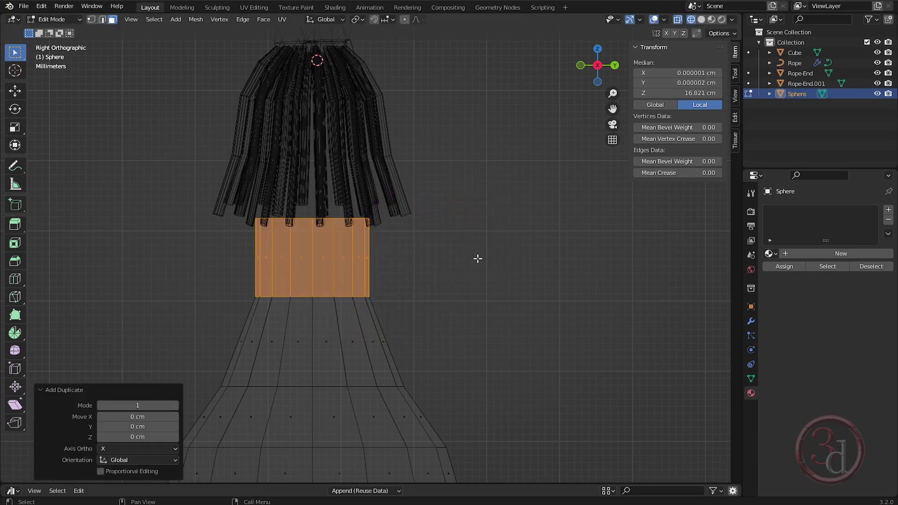
key(p)
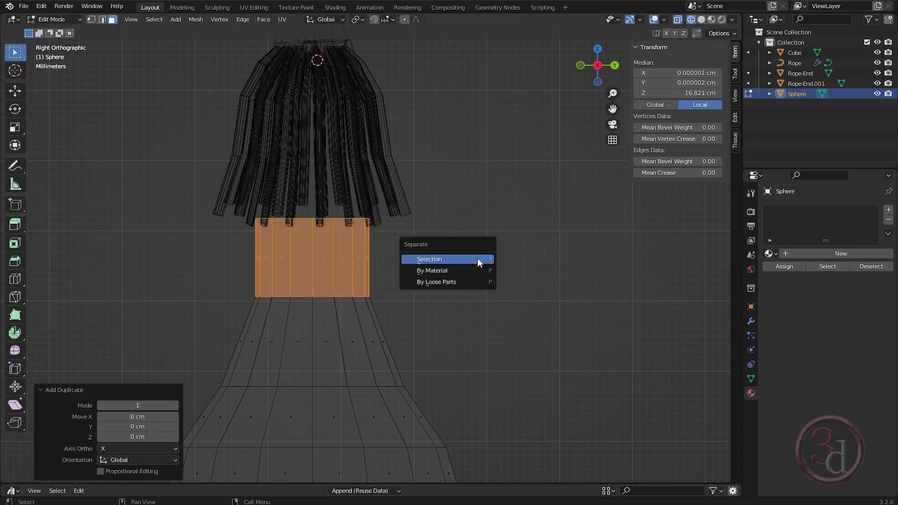
click(478, 258)
key(Tab)
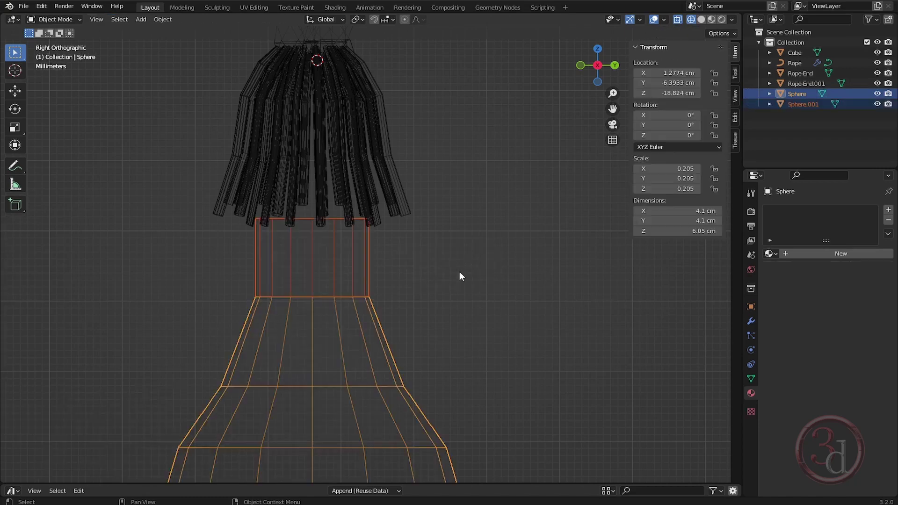
Select the Sphere.001 neck ring and raise it 0.807 cm along Z into the tassel
click(429, 287)
click(352, 273)
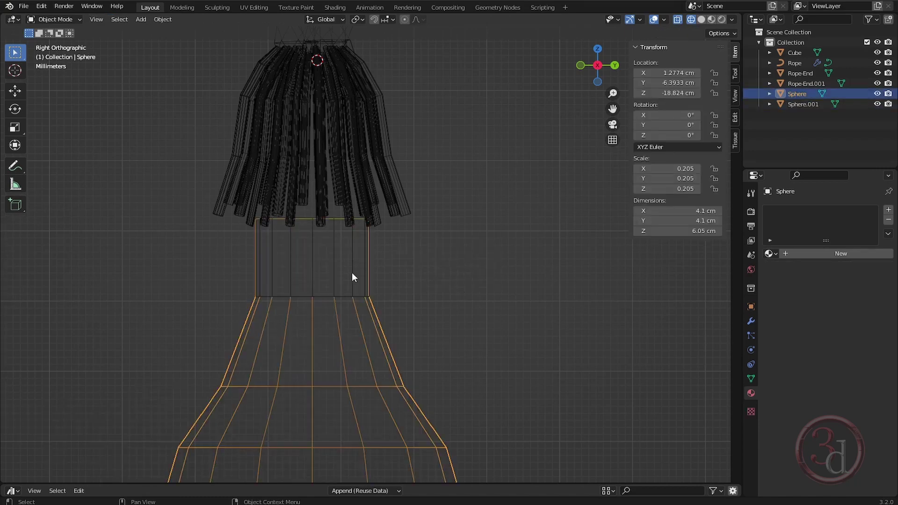
click(351, 273)
key(g)
key(z)
click(362, 206)
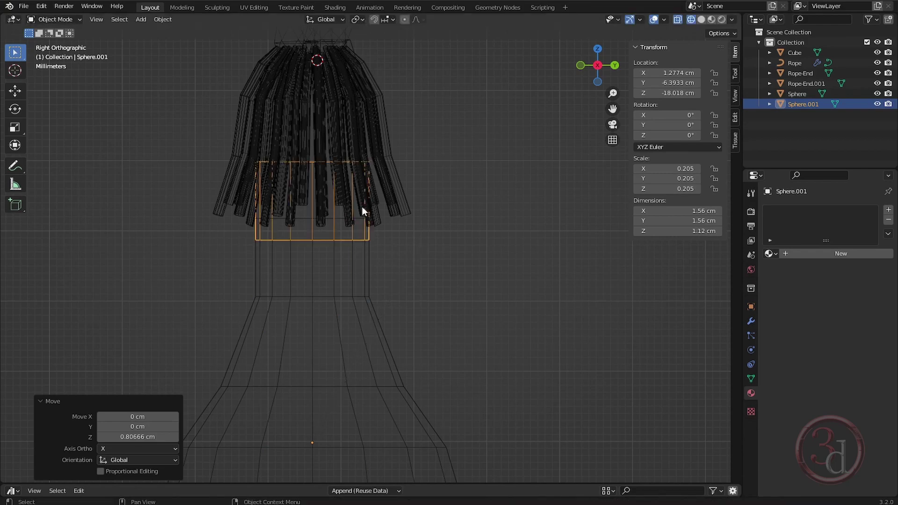
Set the neck ring's origin to its geometry
right_click(362, 207)
mouse_move(363, 202)
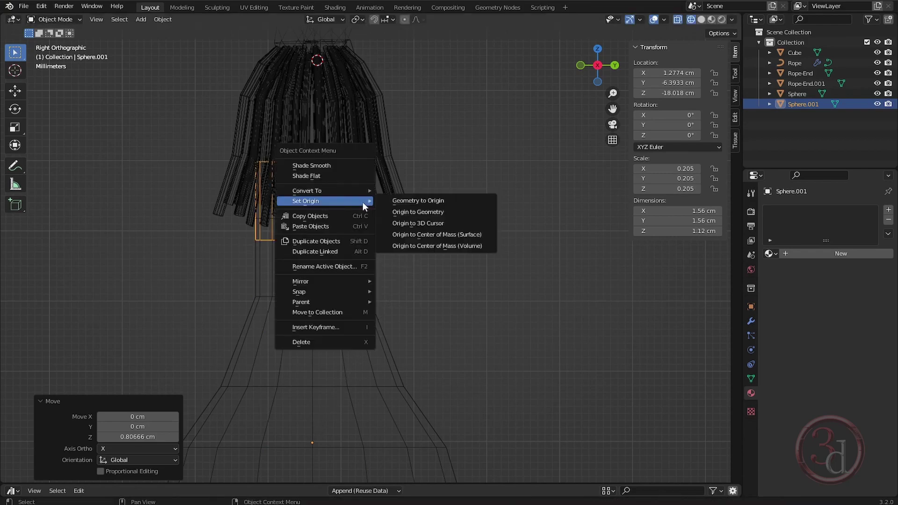
click(427, 211)
Scale the neck ring up to 1.094, then shrink the solidified collar slightly
key(s)
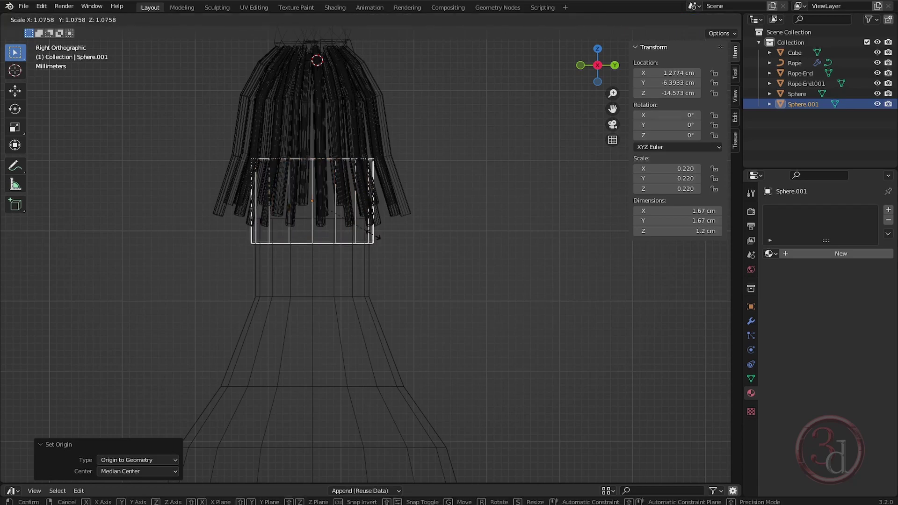
click(375, 239)
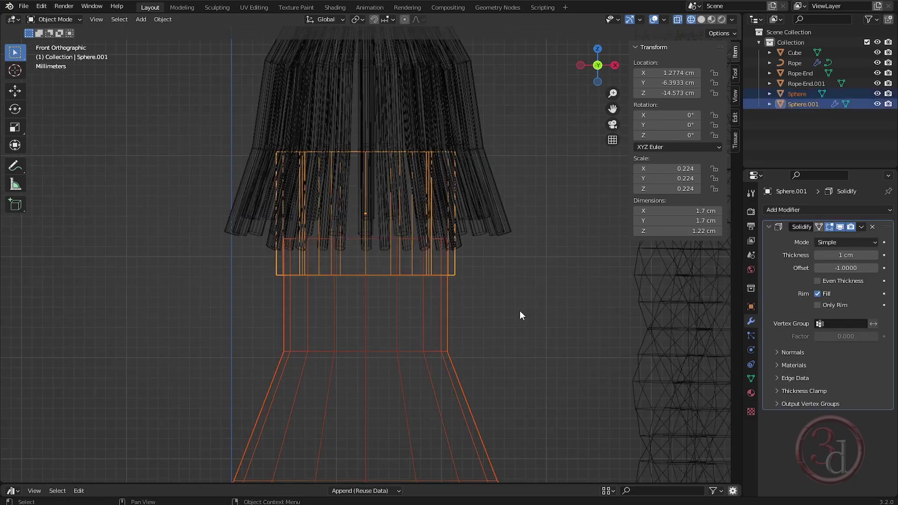
key(s)
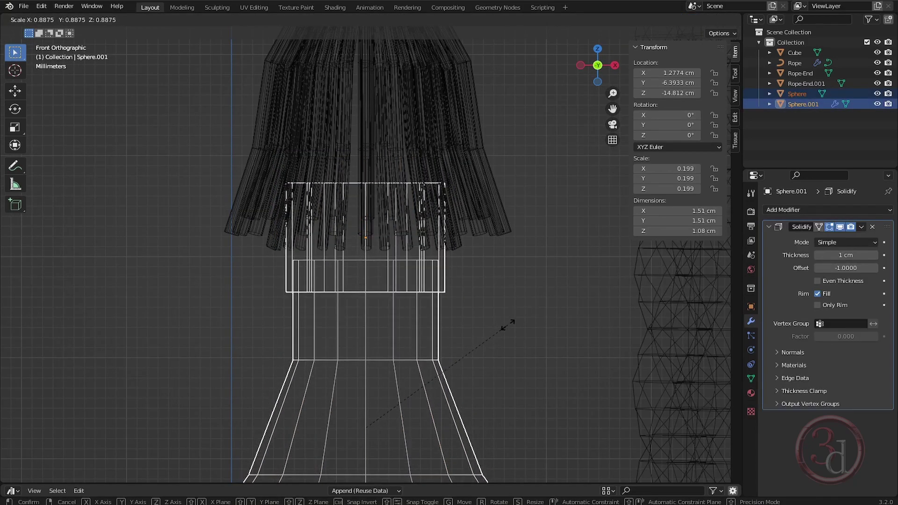
click(508, 323)
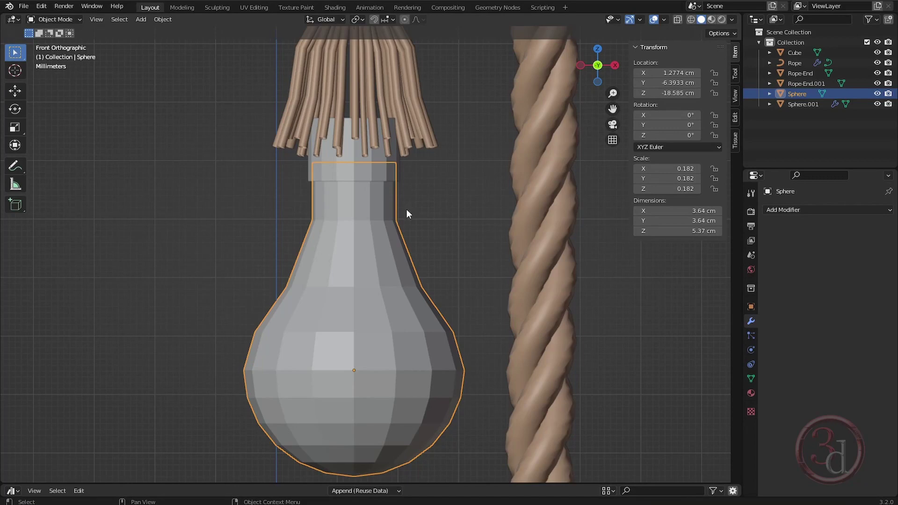
Add a Subdivision Surface modifier to the bulb to smooth it
click(818, 211)
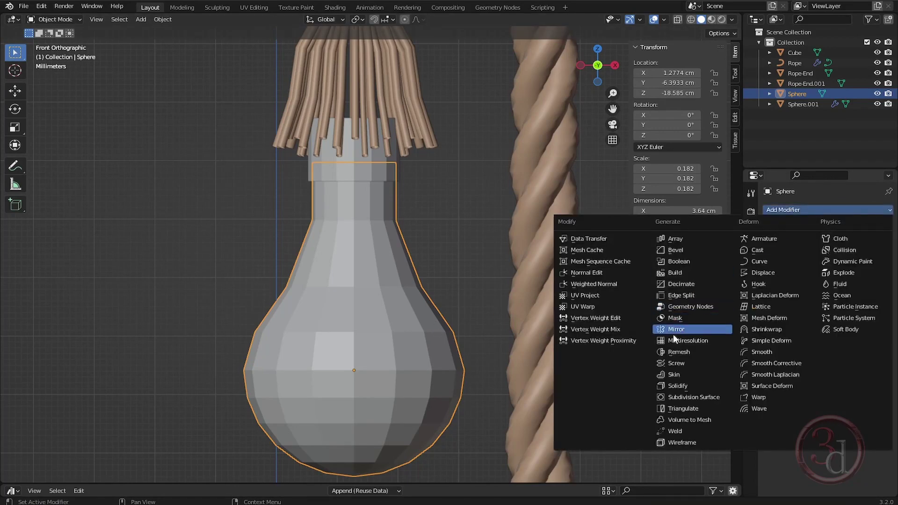
click(677, 397)
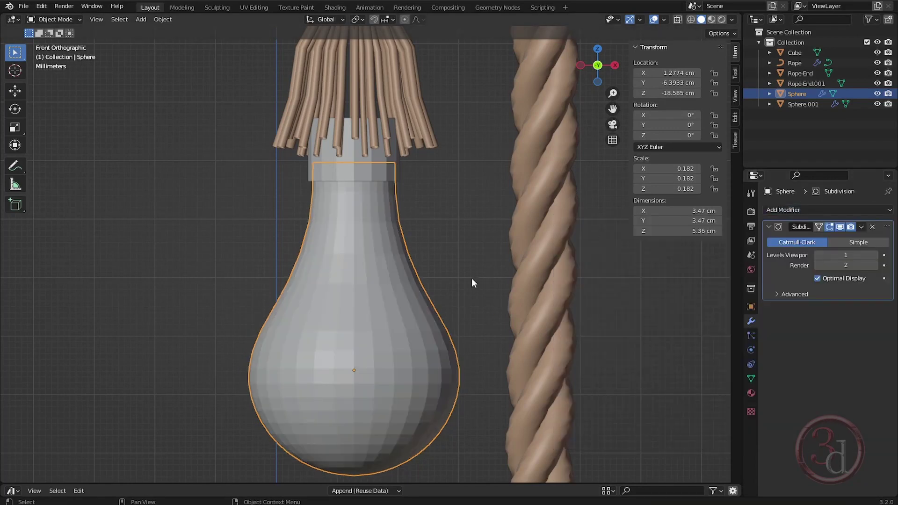
click(491, 298)
click(360, 231)
click(436, 225)
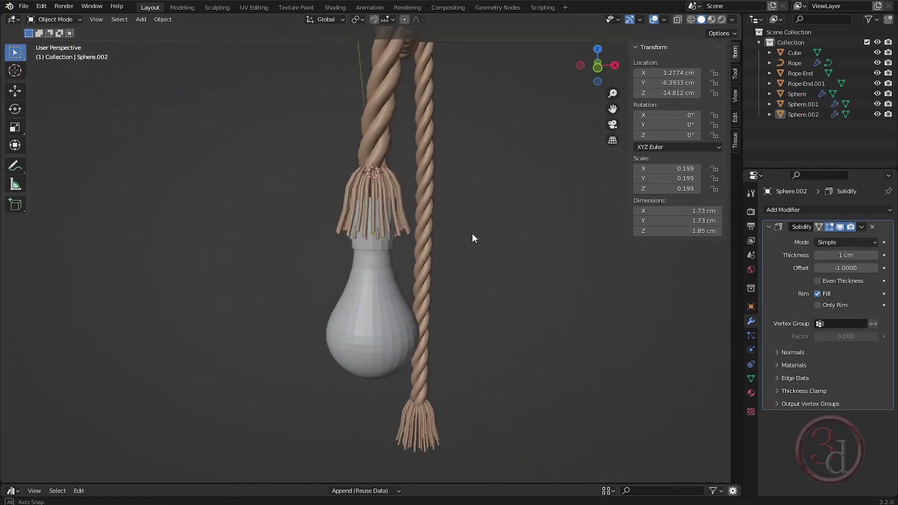
Duplicate the Rope-End tassel as Rope-End.002 at 0.771 scale
middle_drag(472, 238, 405, 175)
click(406, 174)
scroll(453, 226, up, 3)
key(s)
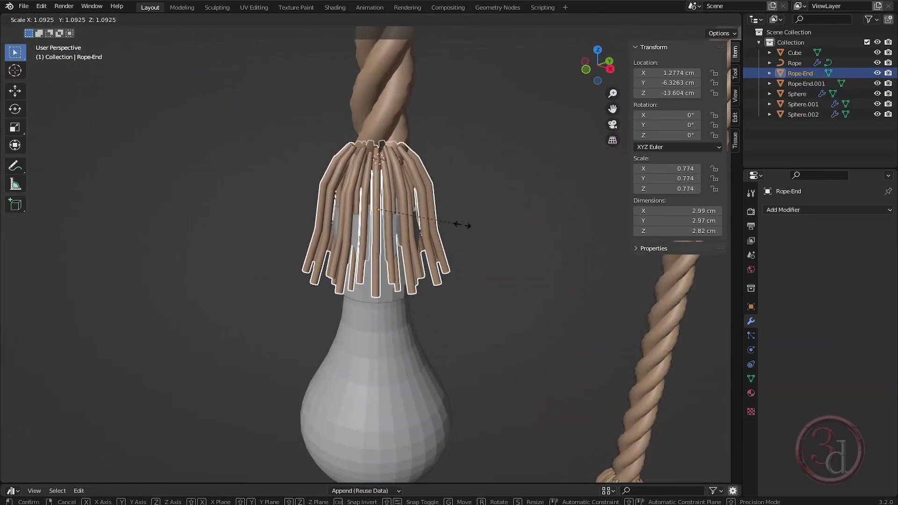
right_click(444, 202)
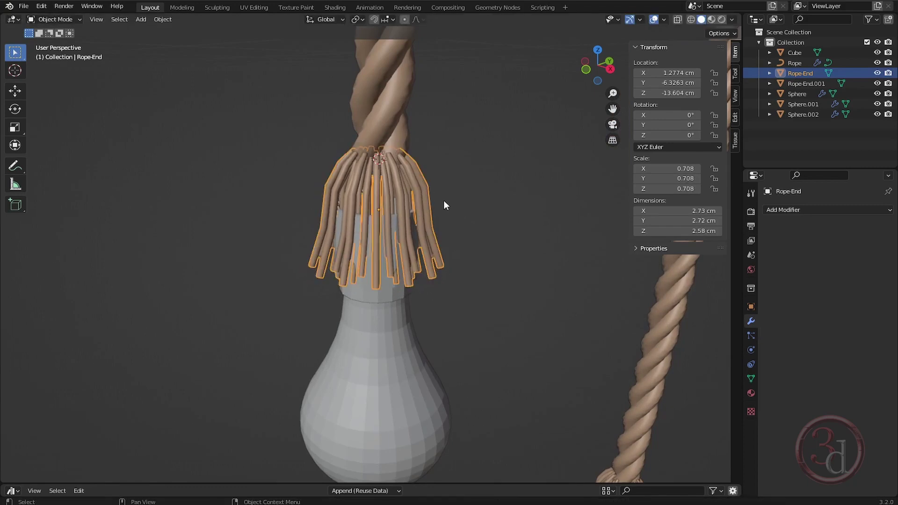
key(shift+d)
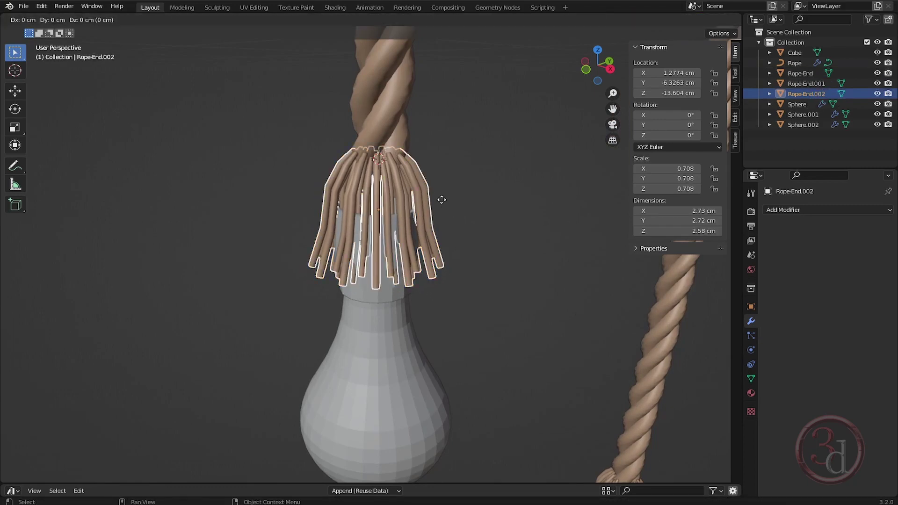
key(s)
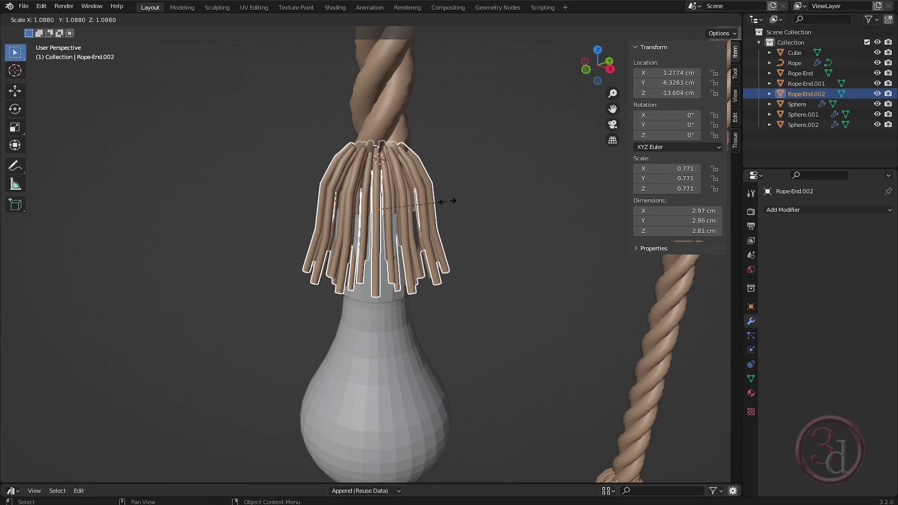
click(448, 201)
Rotate the duplicate tassel -9.3° around Z for a fuller fringe
key(r)
key(z)
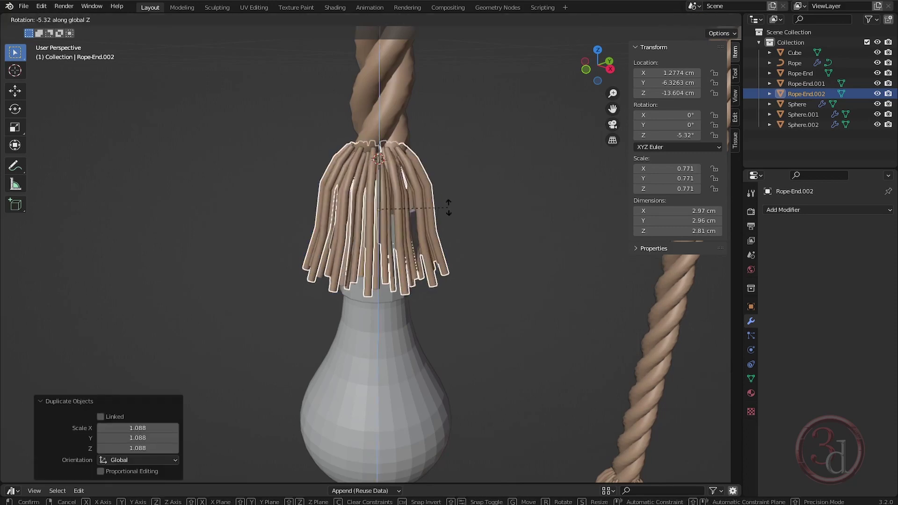
click(448, 211)
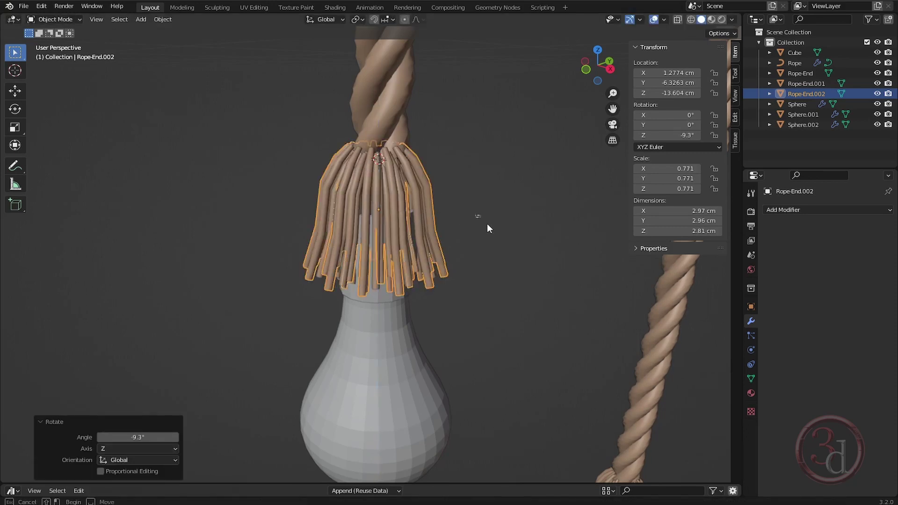
click(486, 224)
middle_drag(445, 252, 386, 243)
scroll(366, 235, down, 6)
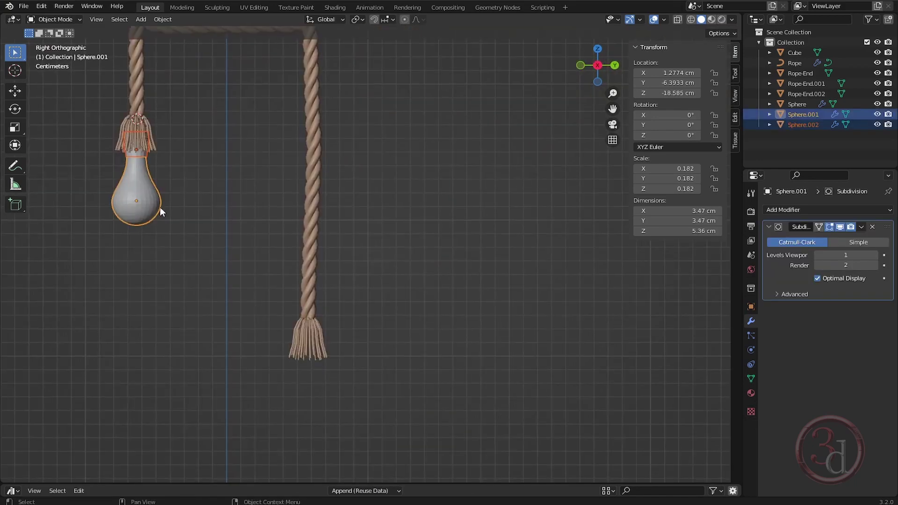
Duplicate the bulb and cap and place the copy under the longer strand's tassel
key(shift+d)
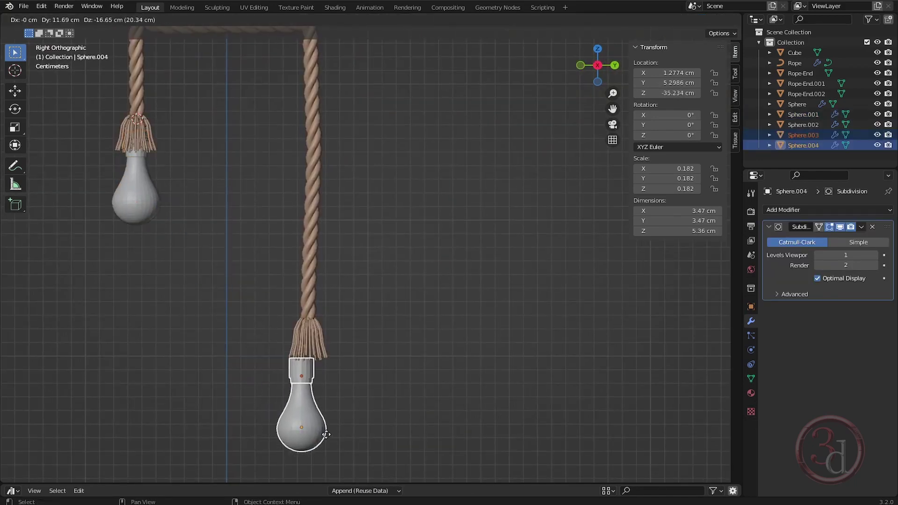
click(332, 419)
shift+middle_drag(332, 419, 342, 281)
key(grave)
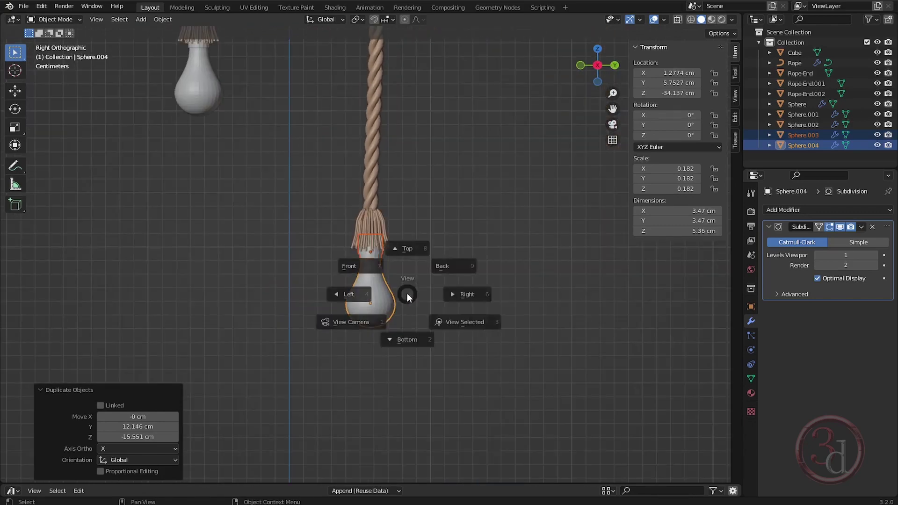
click(370, 265)
scroll(332, 266, up, 4)
key(g)
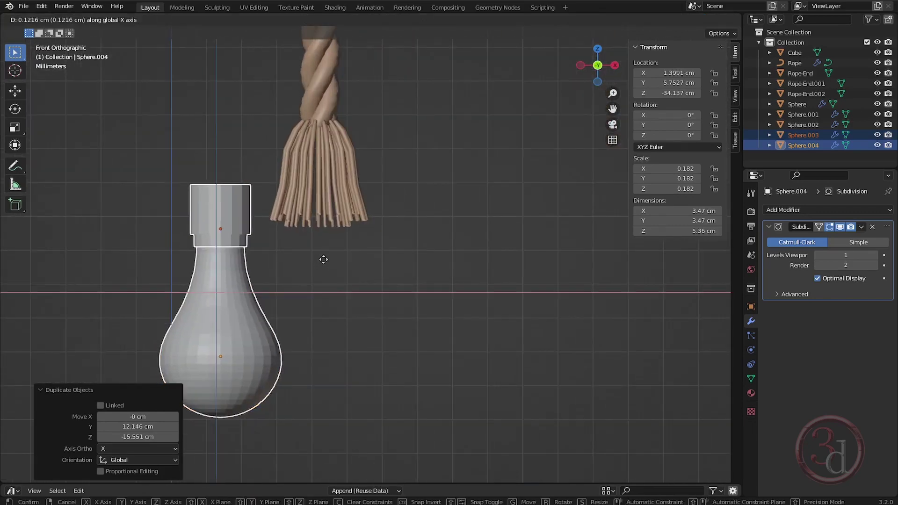
click(417, 267)
Duplicate that tassel as Rope-End.003, scale it up, rotate it around Z, and widen it
click(340, 151)
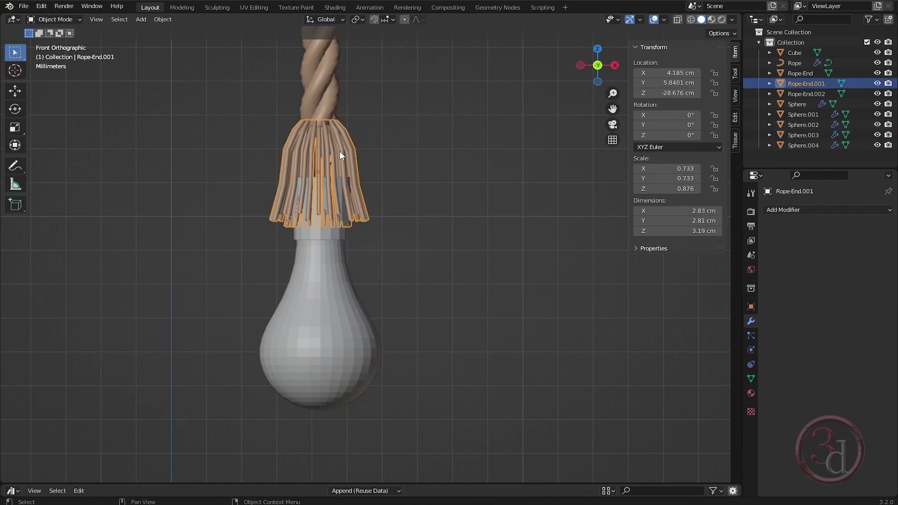
key(shift+d)
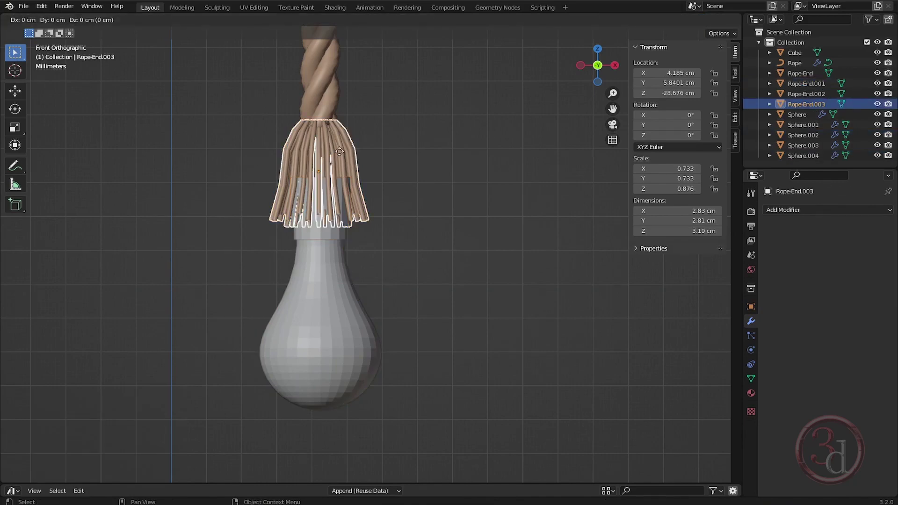
key(s)
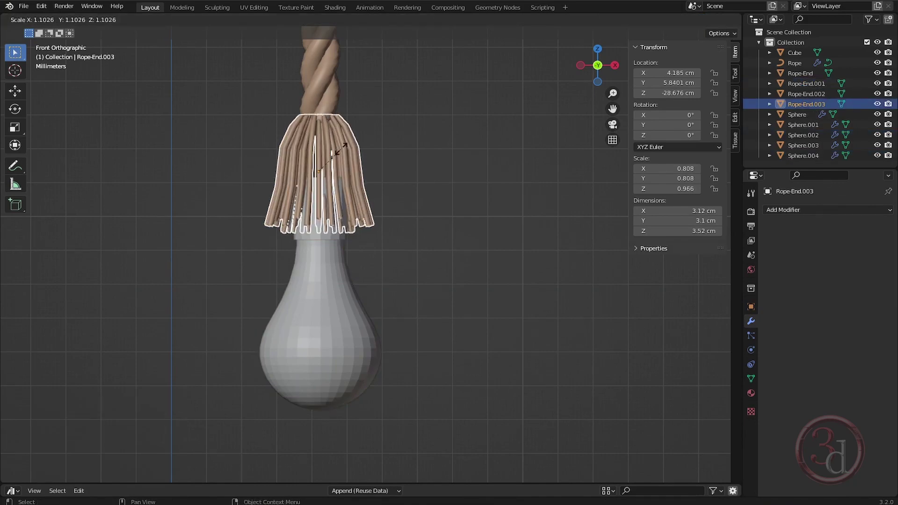
click(341, 147)
key(r)
key(z)
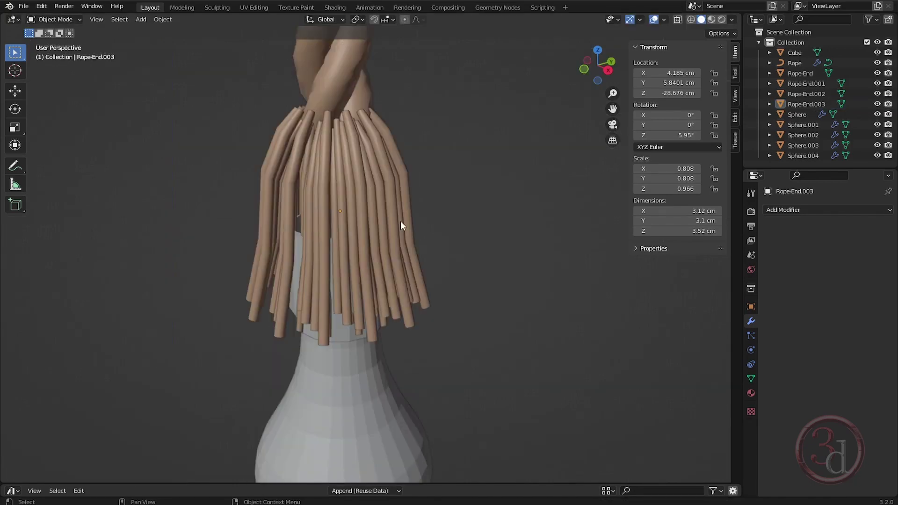
click(358, 215)
key(s)
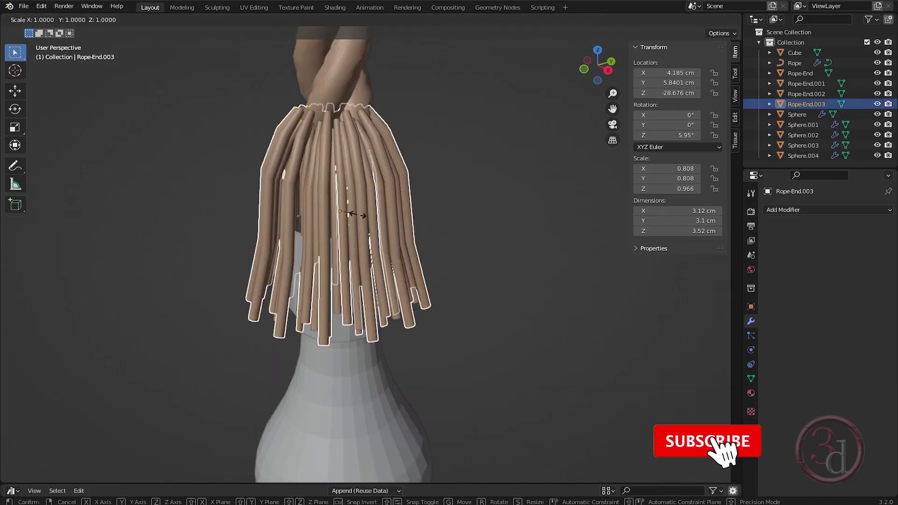
key(shift+z)
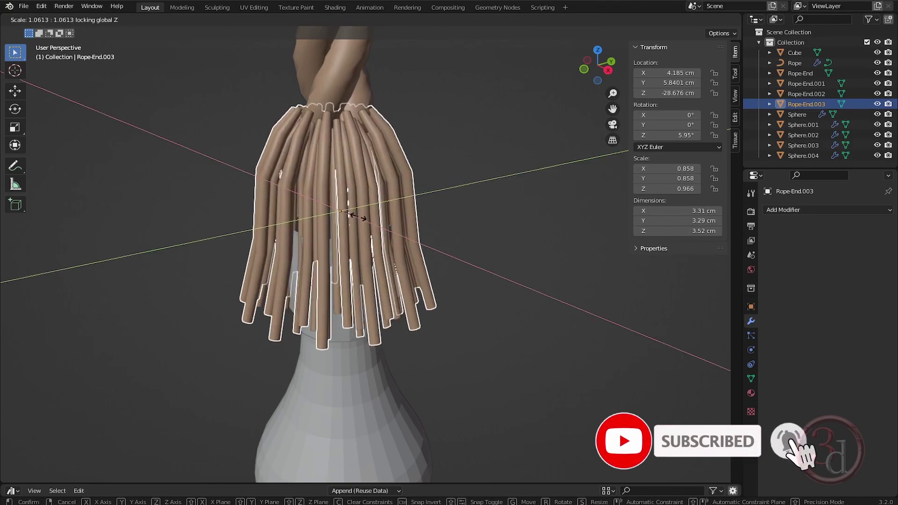
click(358, 217)
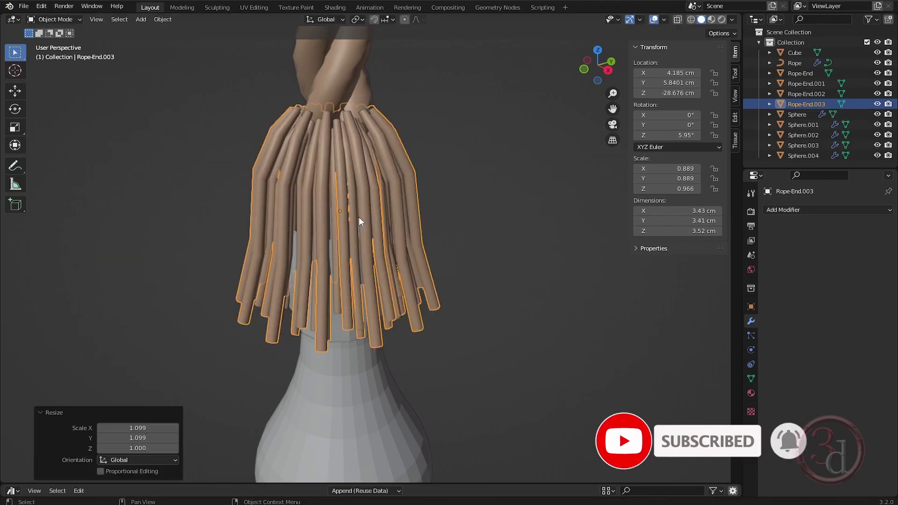
In the neck ring's Edit Mode, box-select its top ring of vertices in wireframe view
middle_drag(392, 294, 348, 273)
click(345, 299)
key(Tab)
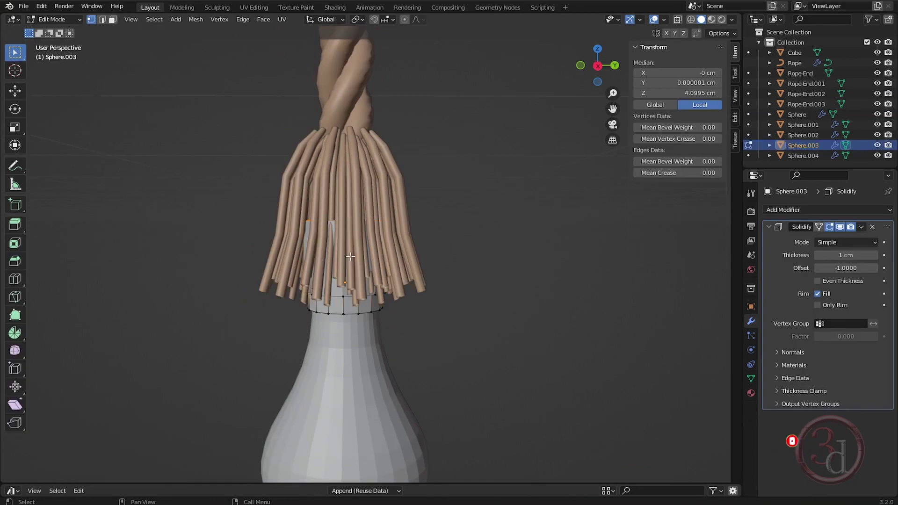
drag(220, 185, 487, 238)
key(z)
drag(260, 178, 502, 238)
Lower the neck ring's top vertices along Z and return to solid Object Mode
key(g)
key(z)
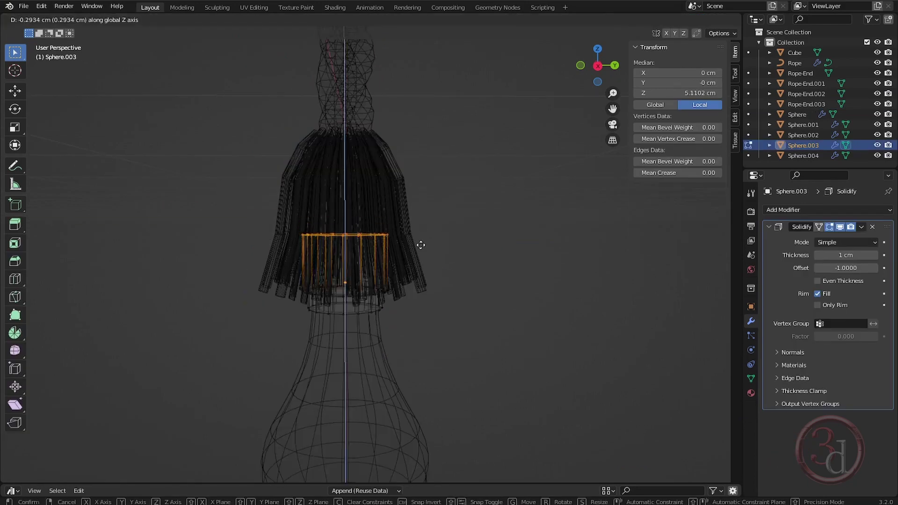
click(427, 263)
key(Tab)
key(z)
click(515, 274)
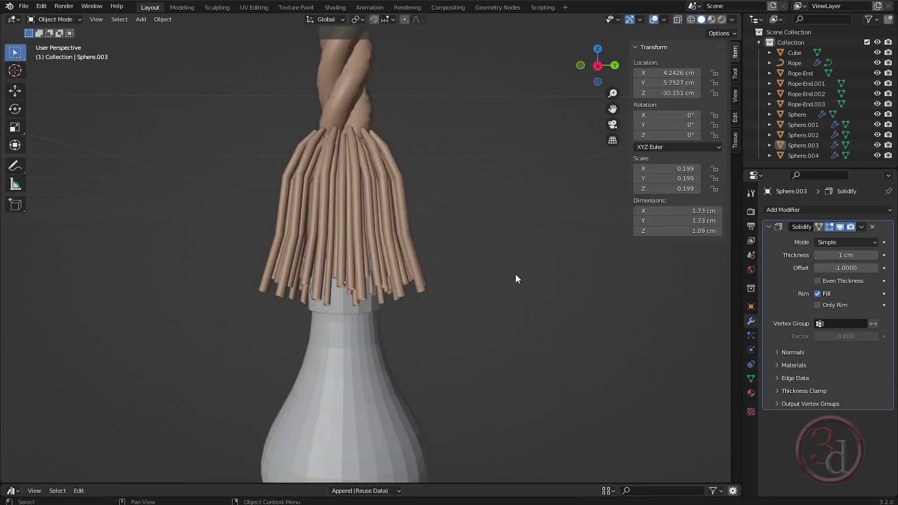
scroll(371, 188, down, 3)
middle_drag(372, 188, 407, 242)
middle_drag(418, 201, 421, 297)
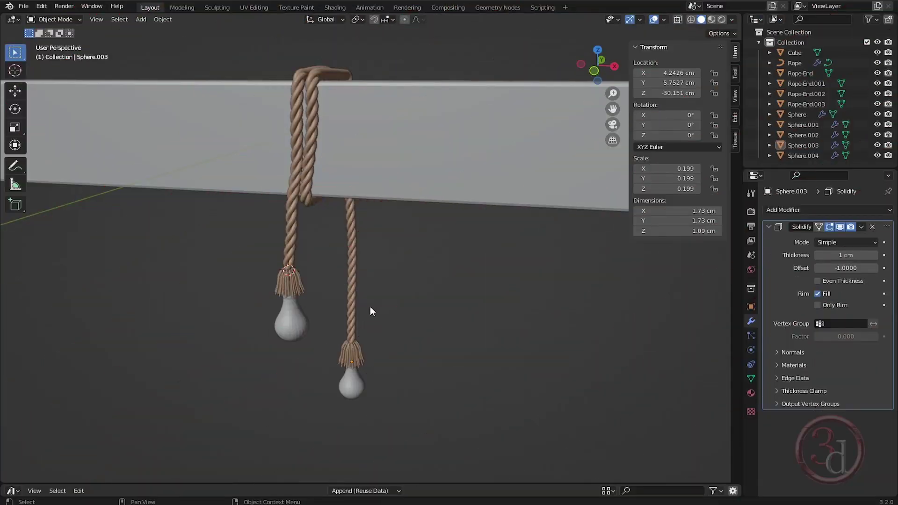
middle_drag(369, 307, 358, 303)
Select the ropes and bulbs without the beam and move them along X near the right end
scroll(351, 281, down, 4)
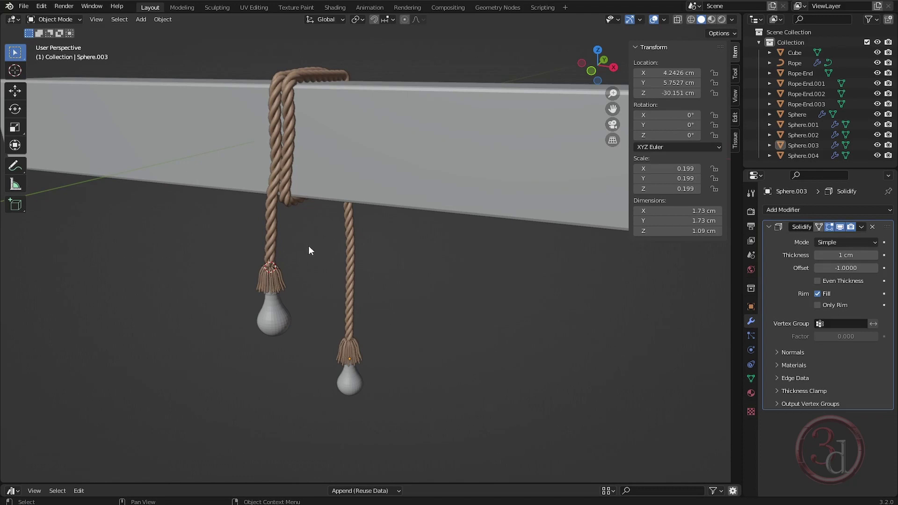
drag(247, 92, 366, 383)
ctrl+click(444, 206)
middle_drag(377, 235, 369, 259)
key(g)
key(x)
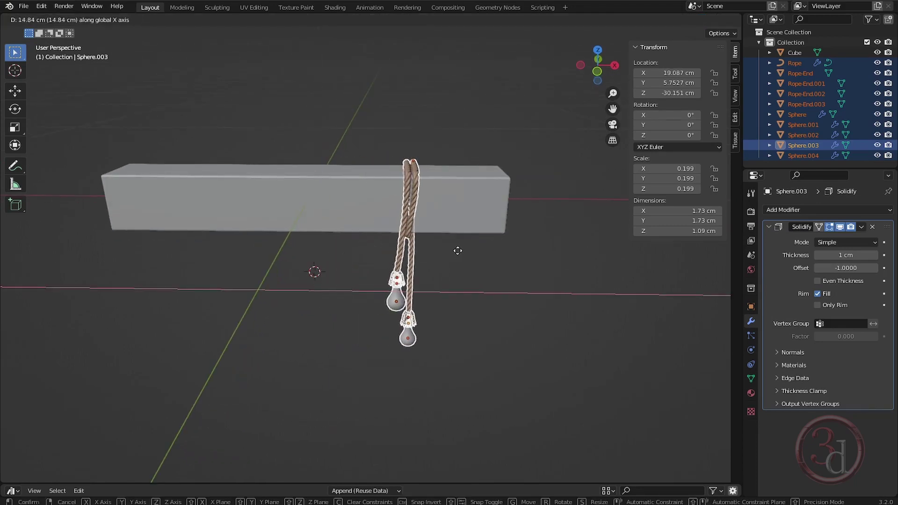
click(503, 257)
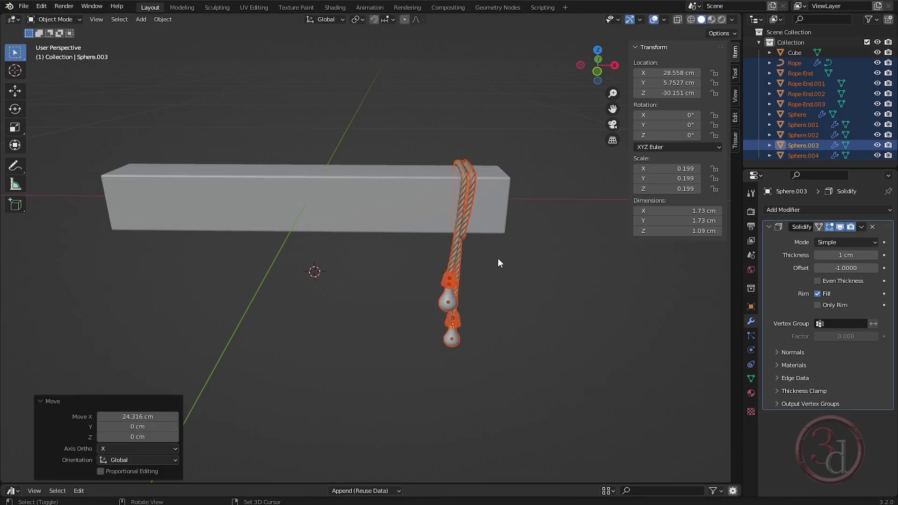
Duplicate the rope set along X twice, placing copies at the beam's left end and middle
key(shift+d)
key(x)
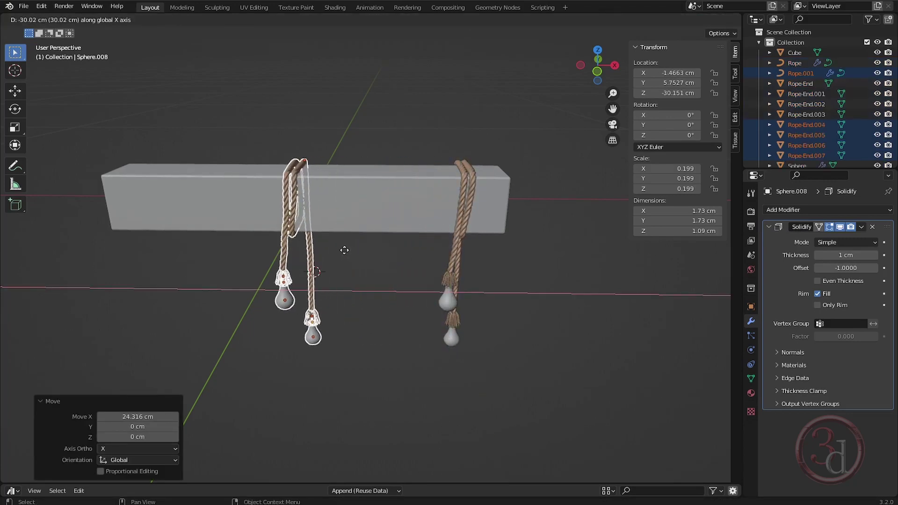
click(219, 238)
key(shift+d)
key(x)
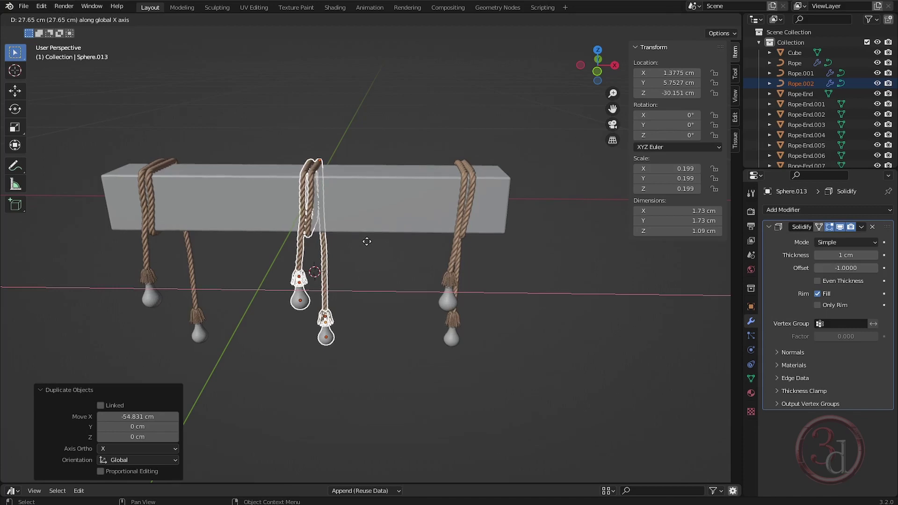
click(367, 242)
Mirror the middle rope set across Y to the beam's other side
middle_drag(374, 259, 304, 277)
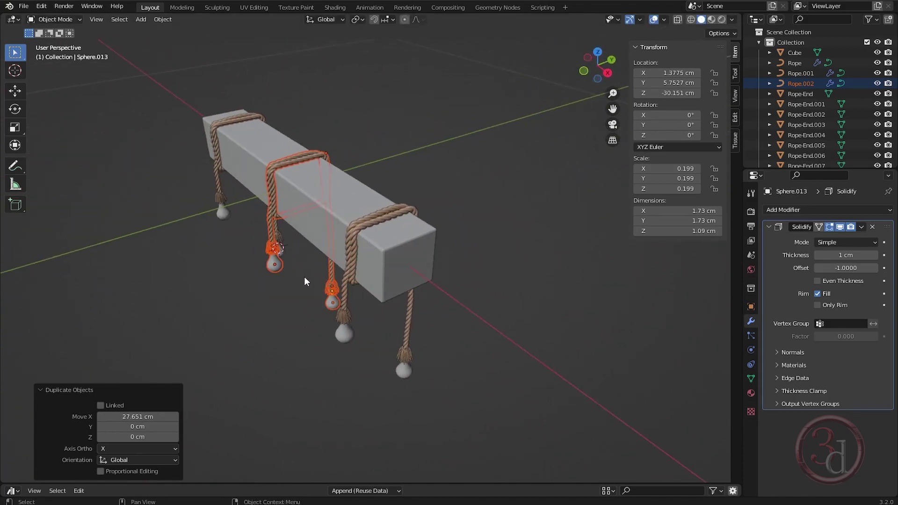
key(ctrl+m)
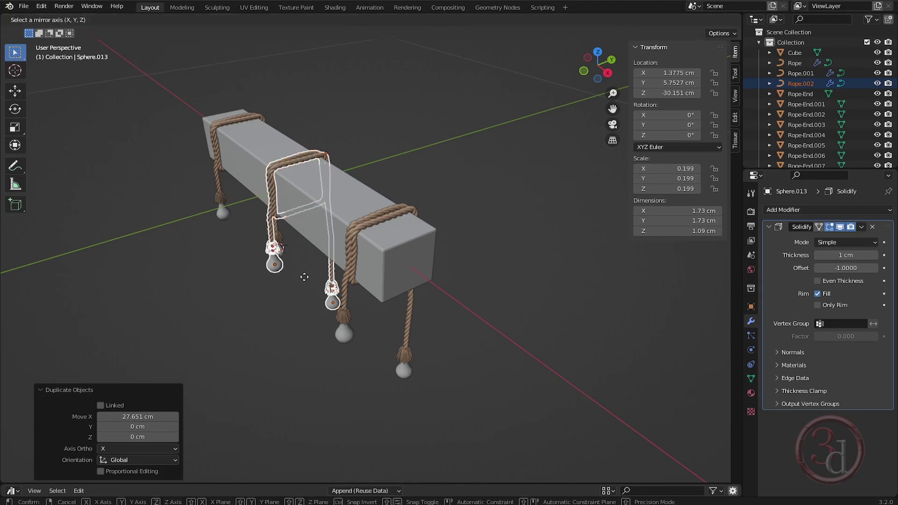
key(y)
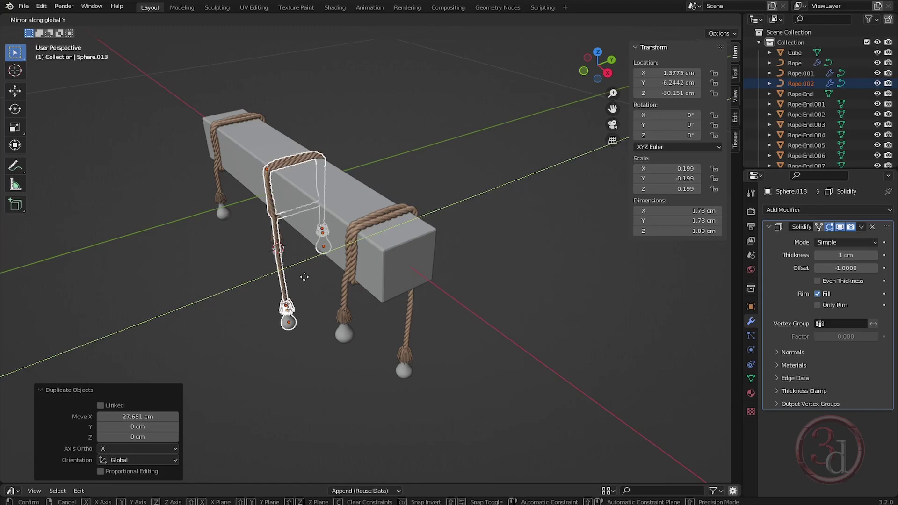
key(Return)
middle_drag(418, 268, 415, 257)
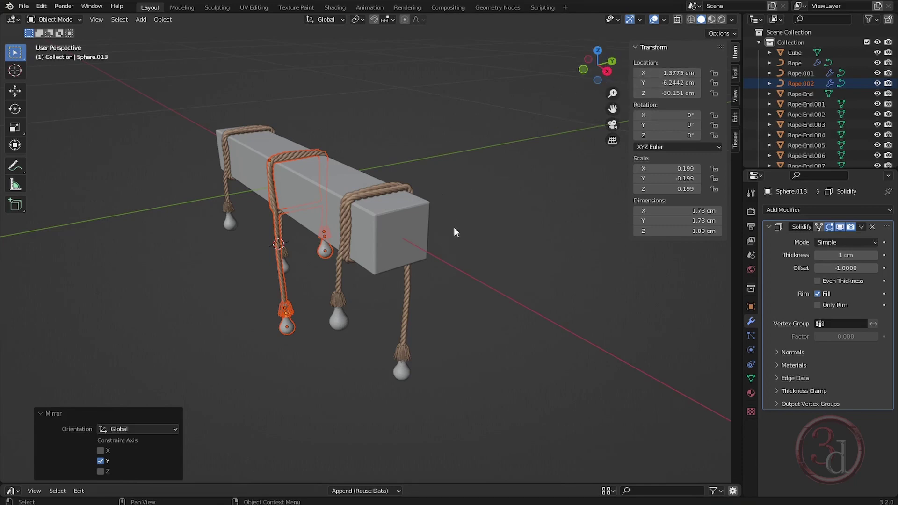
middle_drag(430, 272, 487, 310)
click(515, 333)
middle_drag(377, 271, 383, 209)
scroll(388, 241, up, 3)
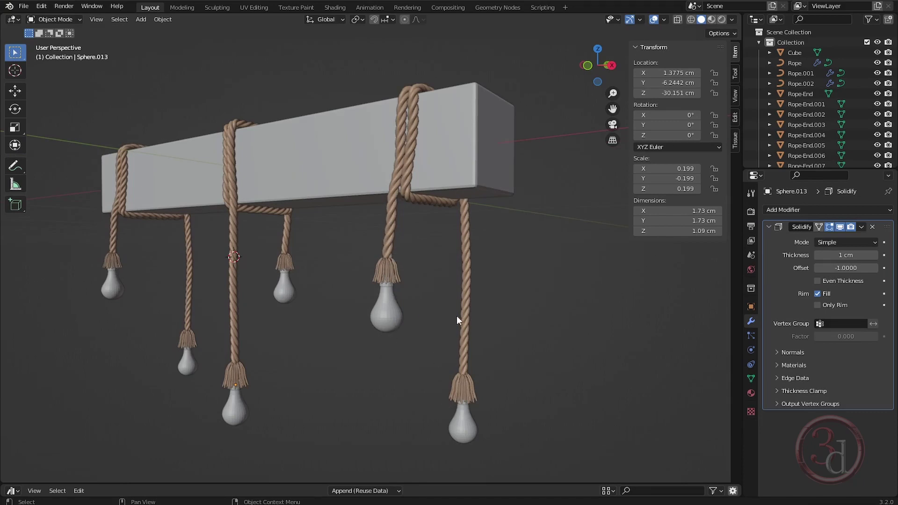
middle_drag(464, 281, 446, 329)
Move the selected rope end pieces along Z to a new bulb height
click(446, 329)
key(g)
key(z)
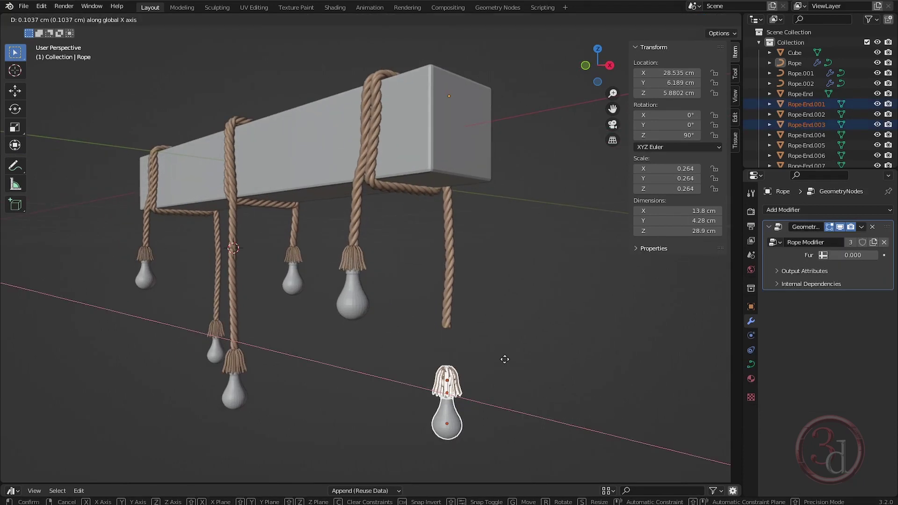
click(509, 338)
middle_drag(509, 338, 423, 287)
mouse_move(421, 322)
middle_down()
mouse_move(441, 320)
mouse_move(405, 327)
middle_up()
scroll(425, 285, up, 3)
Shift the right rope's tassel and bulb along X to line up under the rope
middle_drag(426, 285, 418, 268)
click(418, 268)
key(Tab)
key(KP_1)
key(r)
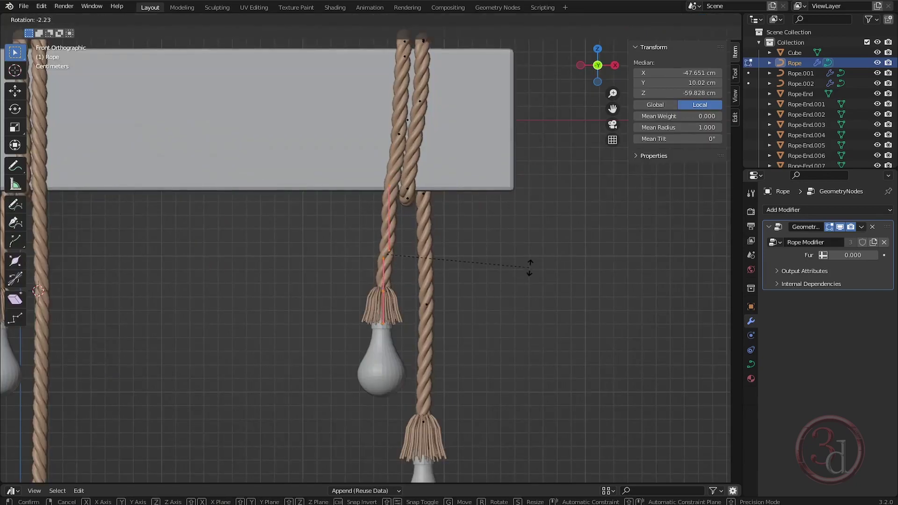
right_click(531, 267)
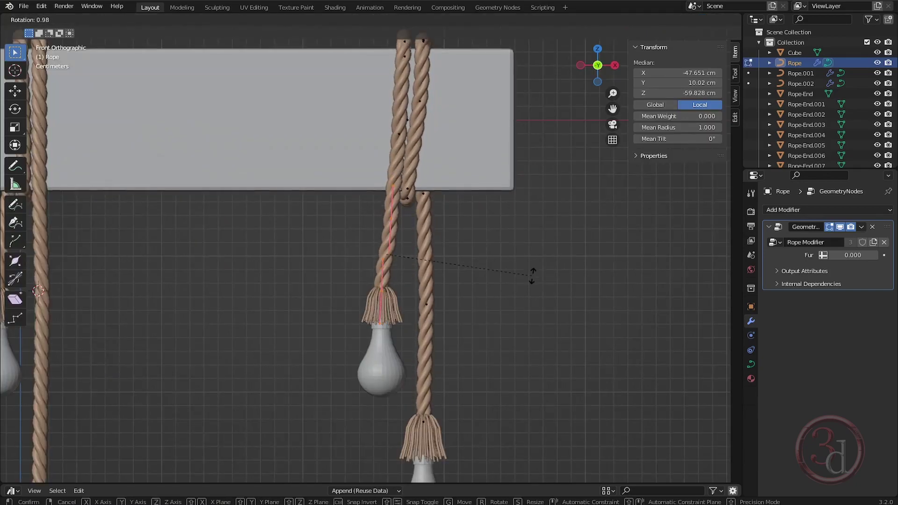
key(Tab)
drag(362, 339, 401, 367)
key(g)
key(x)
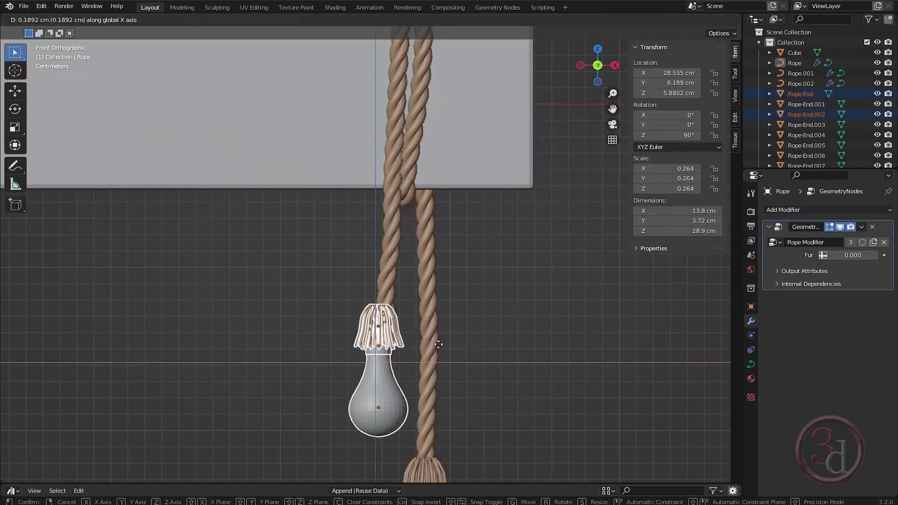
click(453, 333)
scroll(470, 331, down, 3)
middle_drag(471, 336, 464, 279)
click(492, 339)
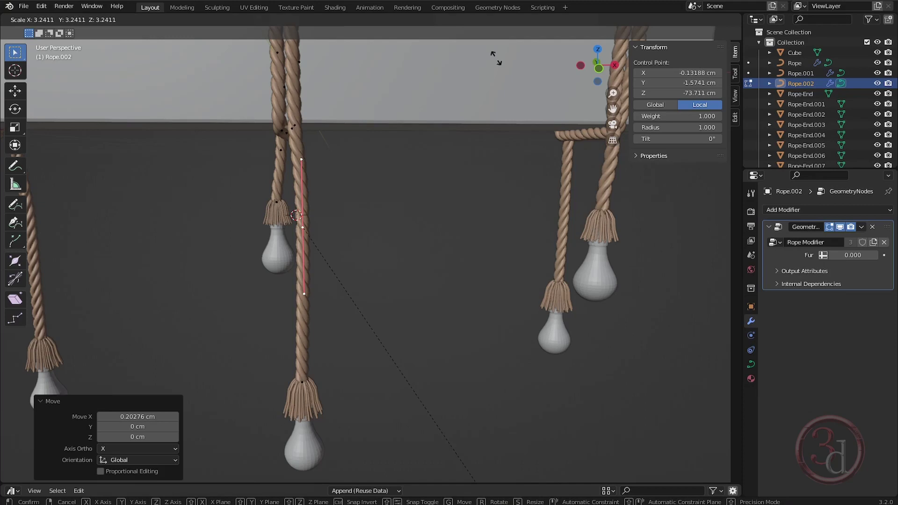
Scale Rope.002's end control points near the bottom tassel so the strand meets it
click(495, 56)
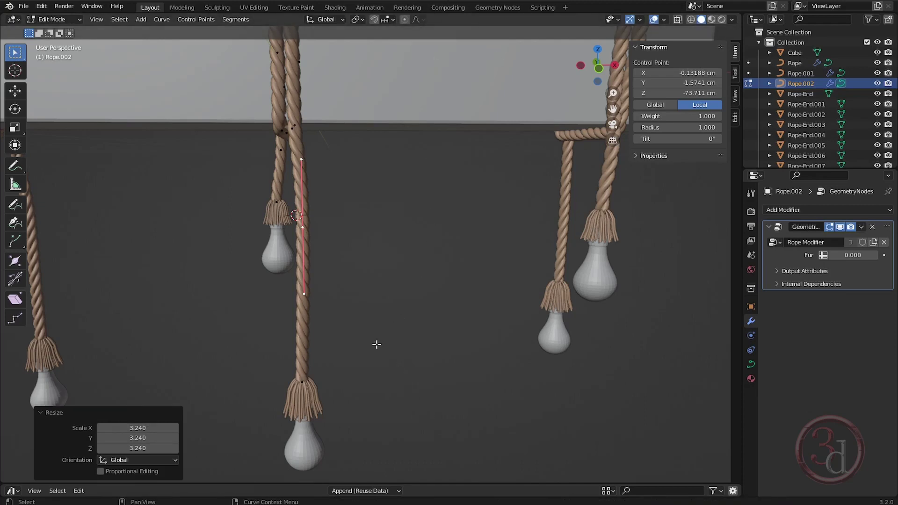
click(310, 383)
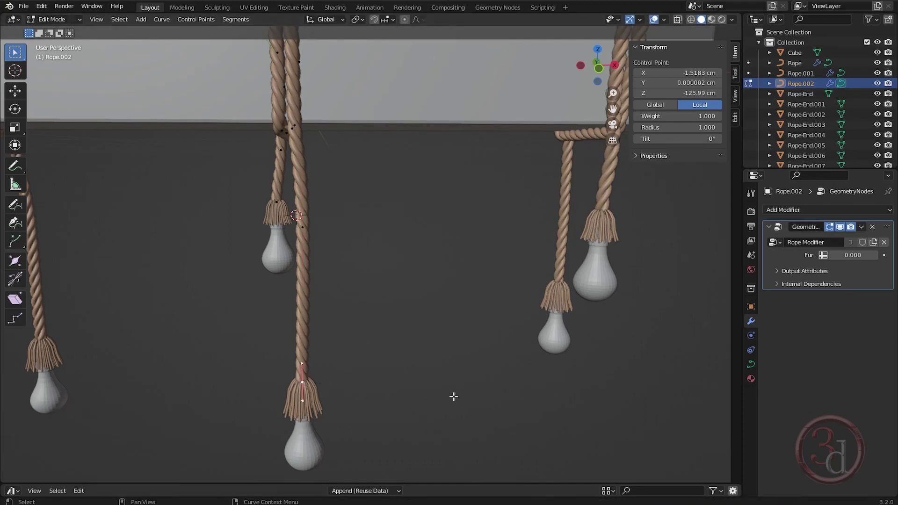
key(s)
click(448, 361)
key(Tab)
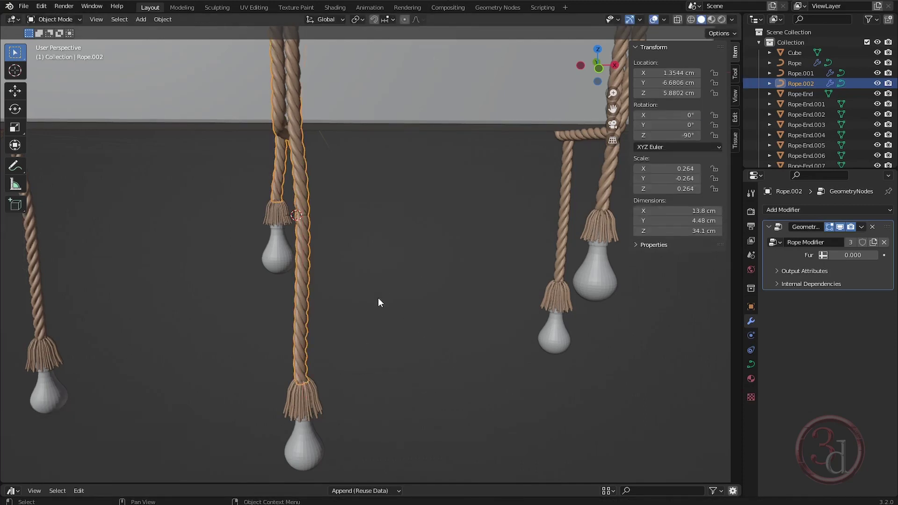
click(423, 310)
scroll(423, 309, down, 8)
middle_drag(423, 308, 374, 260)
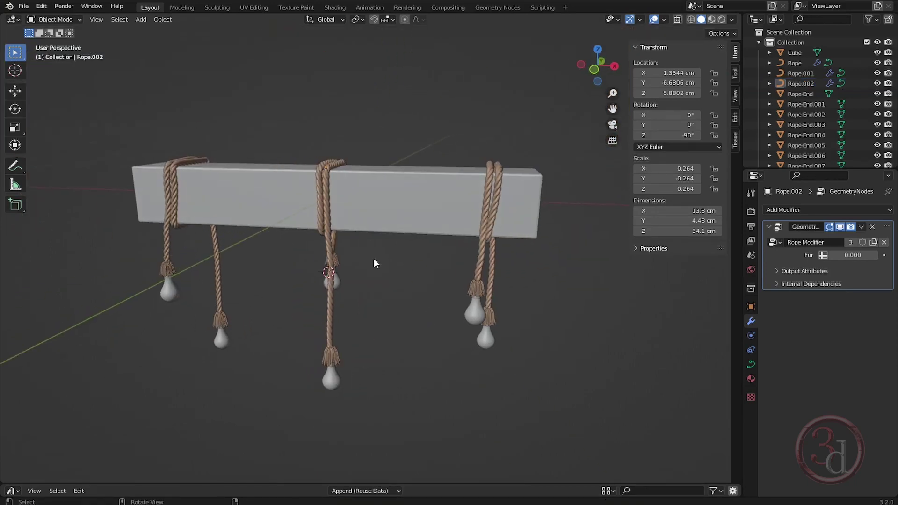
shift+middle_drag(414, 234, 415, 256)
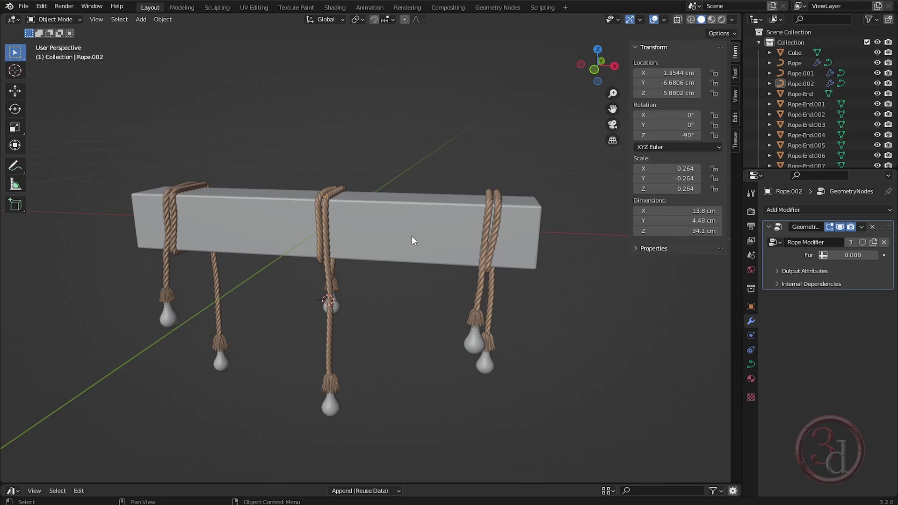
mouse_move(401, 257)
middle_down()
mouse_move(425, 251)
mouse_move(401, 256)
middle_up()
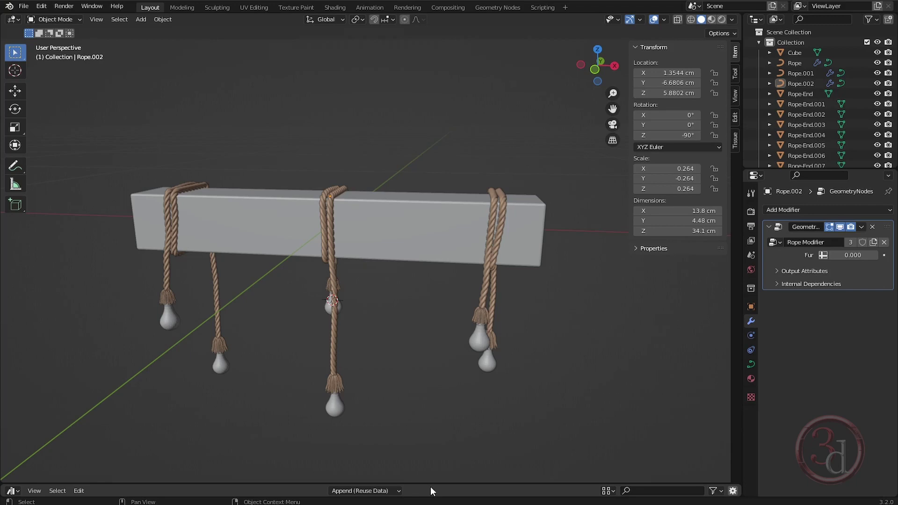
Place the Chain asset from the Generators library above the beam and select it
drag(431, 485, 437, 338)
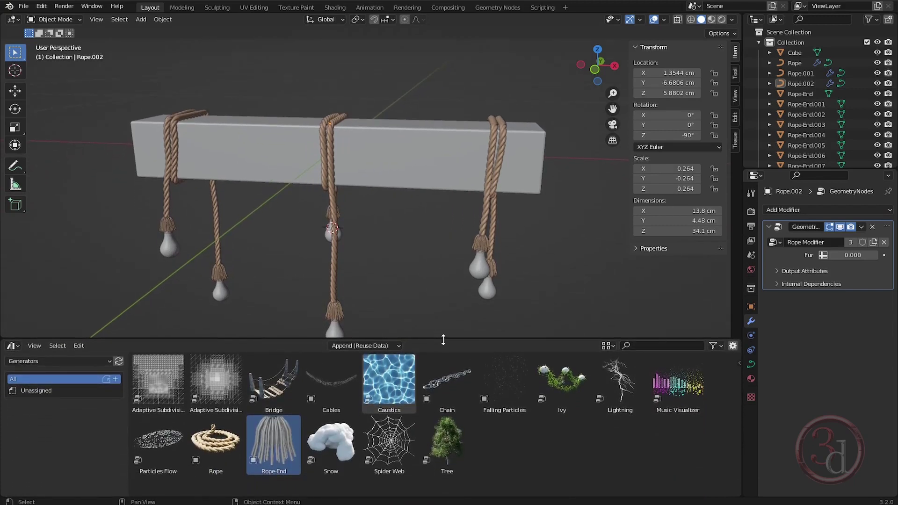
drag(453, 380, 416, 246)
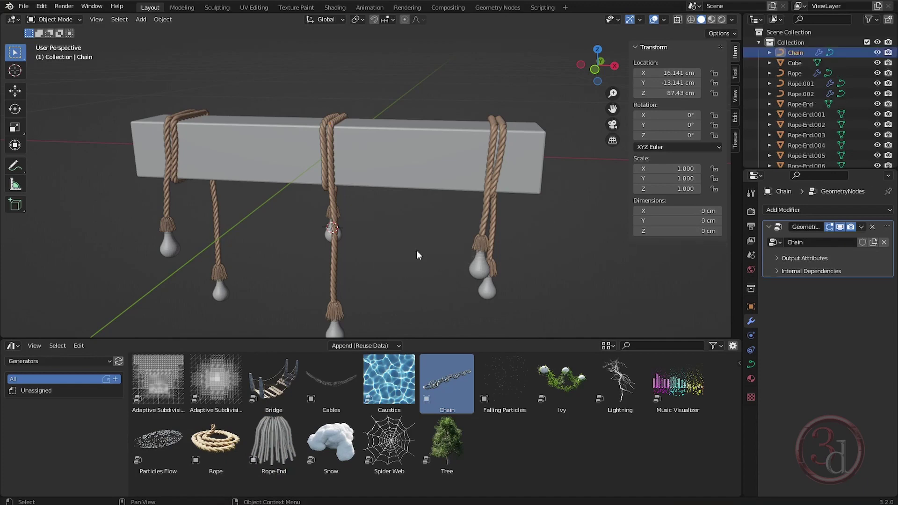
drag(435, 338, 439, 487)
shift+middle_drag(431, 300, 411, 426)
scroll(420, 363, down, 4)
scroll(377, 227, down, 2)
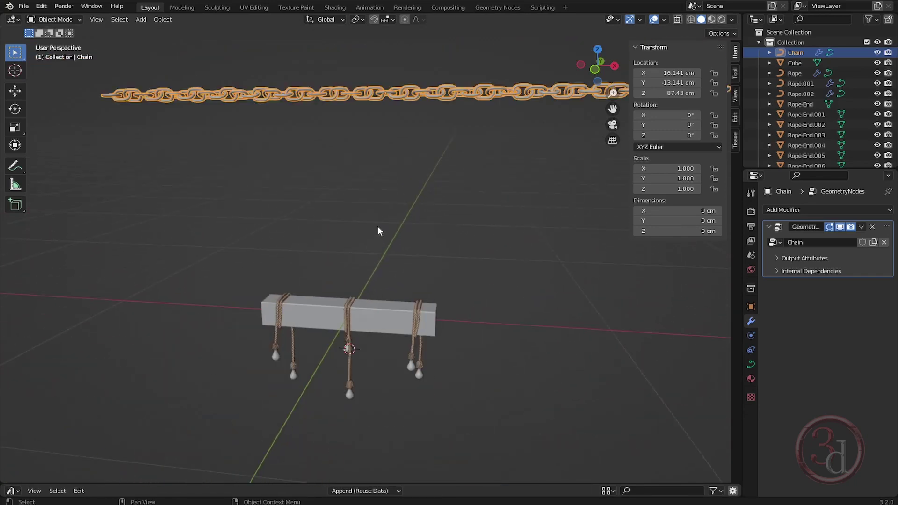
click(479, 129)
click(478, 94)
In front view, move the chain down onto the top of the beam
middle_drag(491, 164, 378, 270)
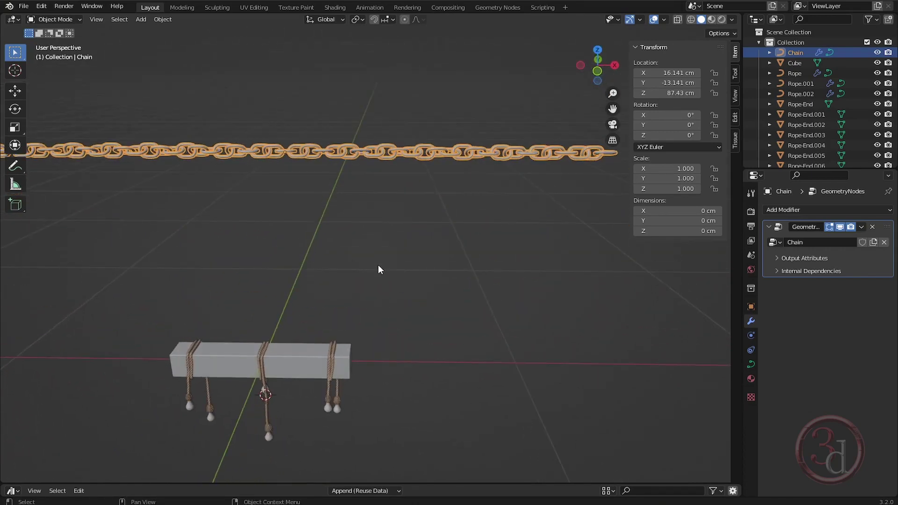
key(KP_1)
key(g)
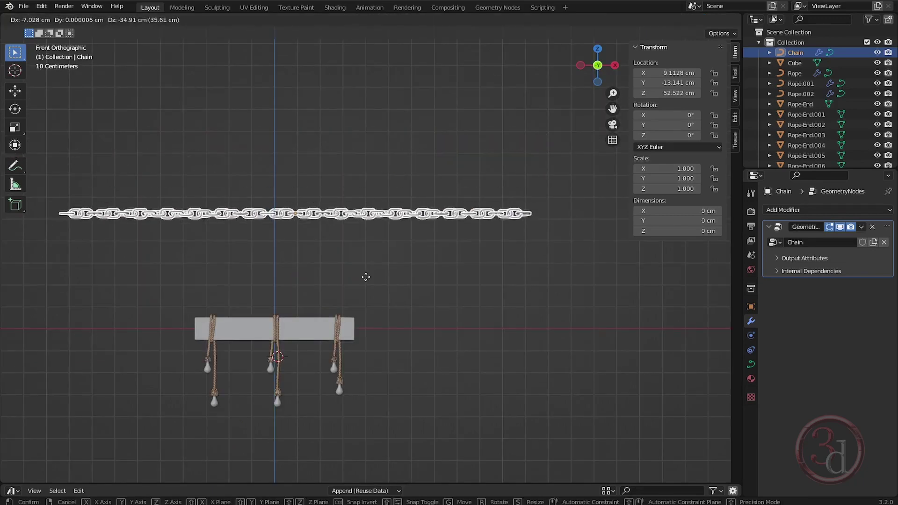
click(361, 369)
Scale the chain down to 0.255 of its size
key(s)
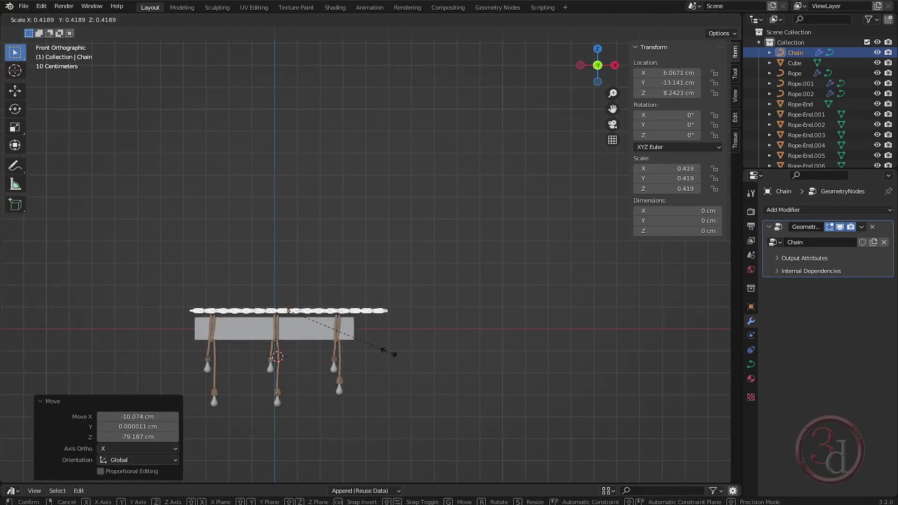
click(376, 349)
scroll(344, 321, up, 5)
scroll(344, 326, up, 2)
key(s)
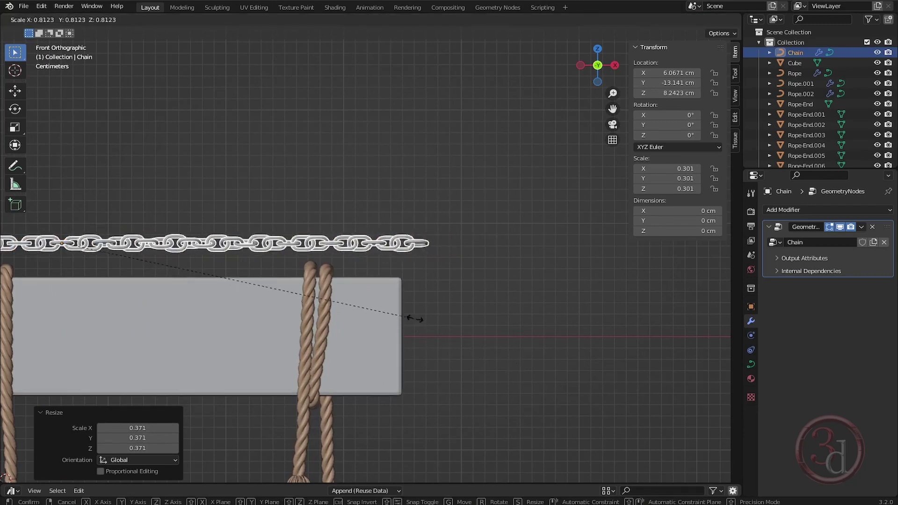
click(366, 300)
shift+middle_drag(367, 299, 520, 276)
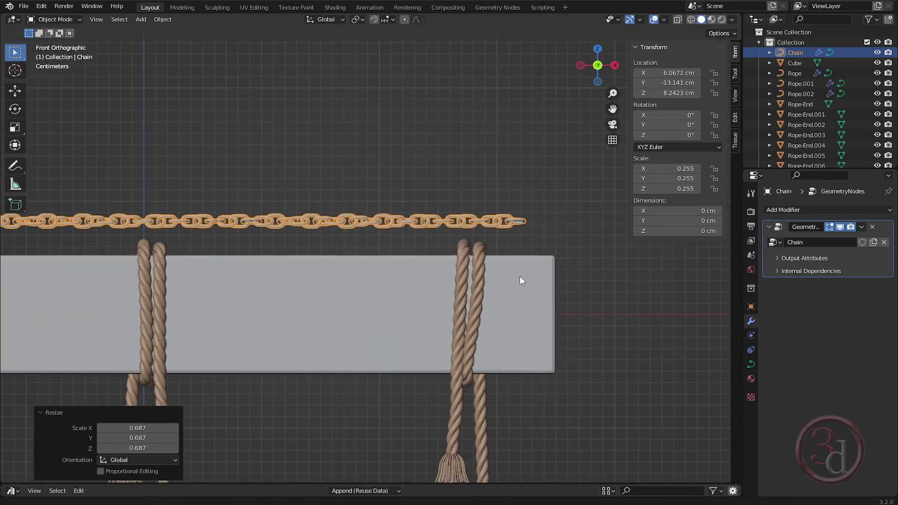
scroll(499, 269, down, 4)
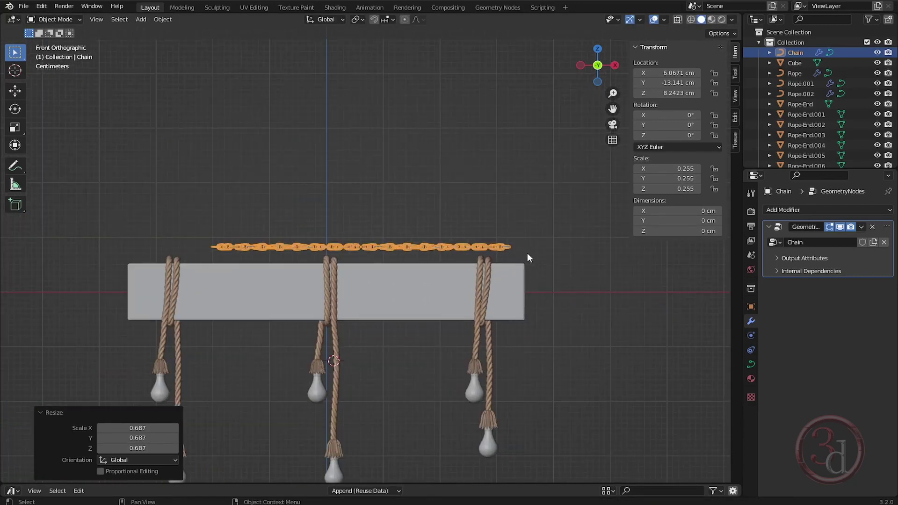
key(Tab)
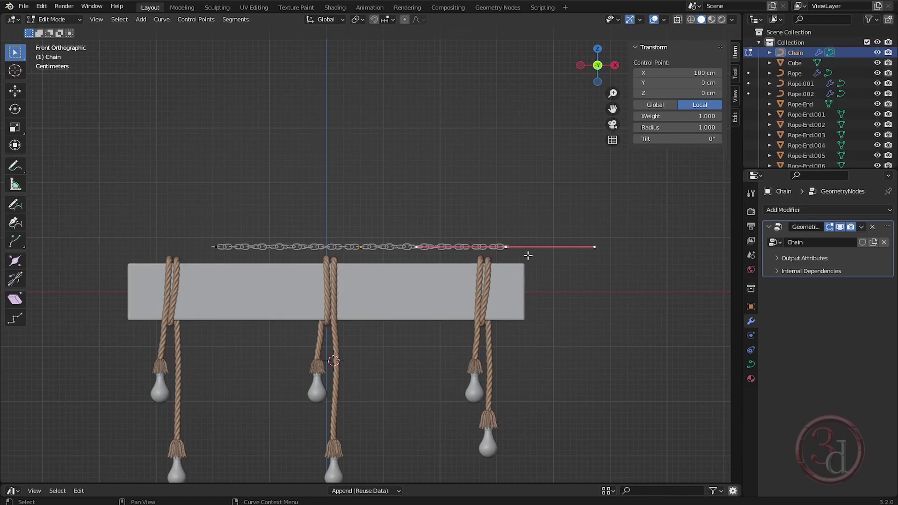
Rotate the chain 74.2° and set its lower end on the beam's right end
key(Tab)
key(r)
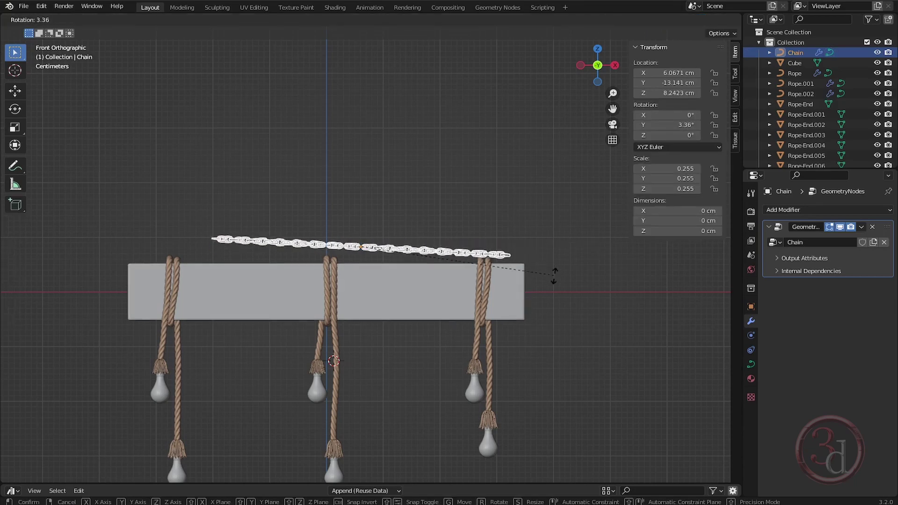
click(391, 407)
key(g)
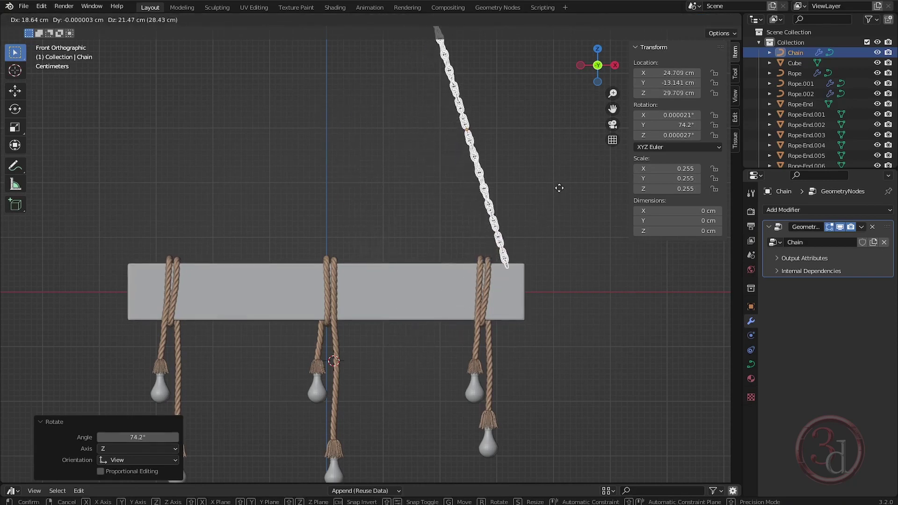
click(561, 183)
In right side view, slide the chain along Y to centre it over the rope loop
key(grave)
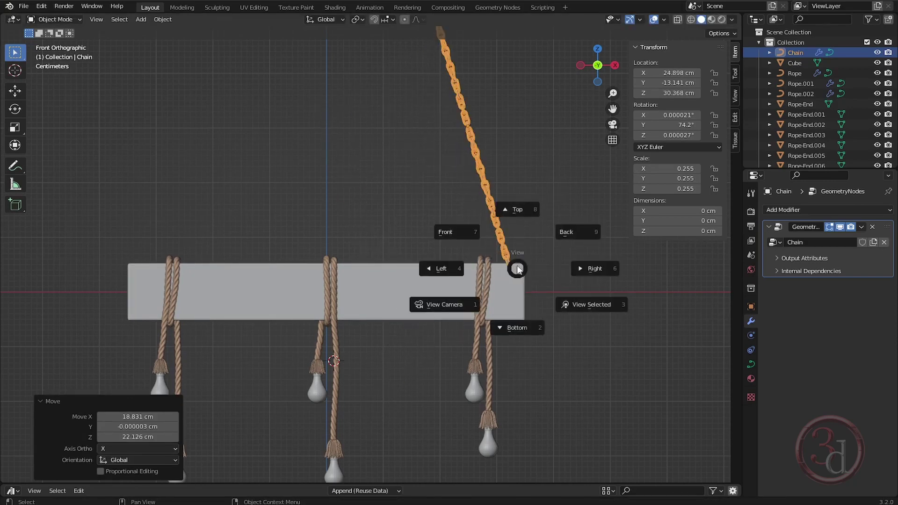
key(KP_3)
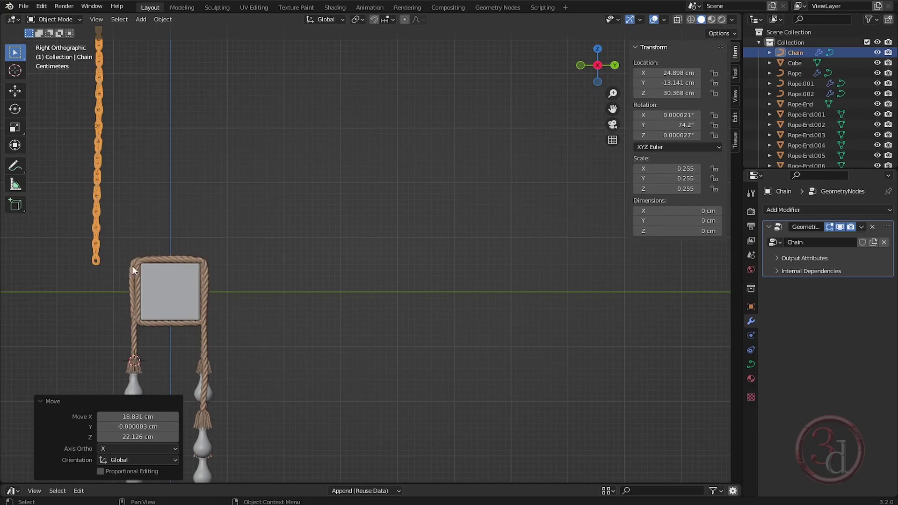
key(g)
key(y)
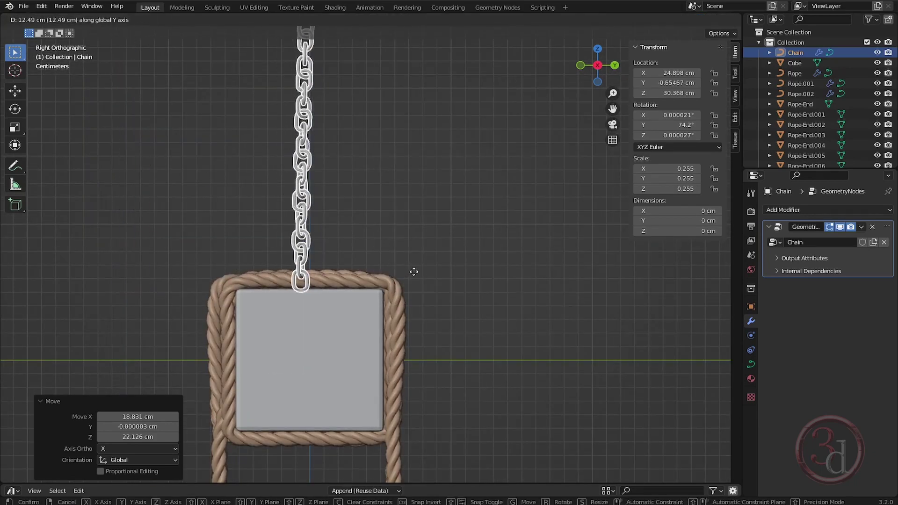
click(421, 275)
middle_drag(421, 274, 431, 294)
click(474, 323)
middle_drag(399, 225, 412, 327)
key(KP_7)
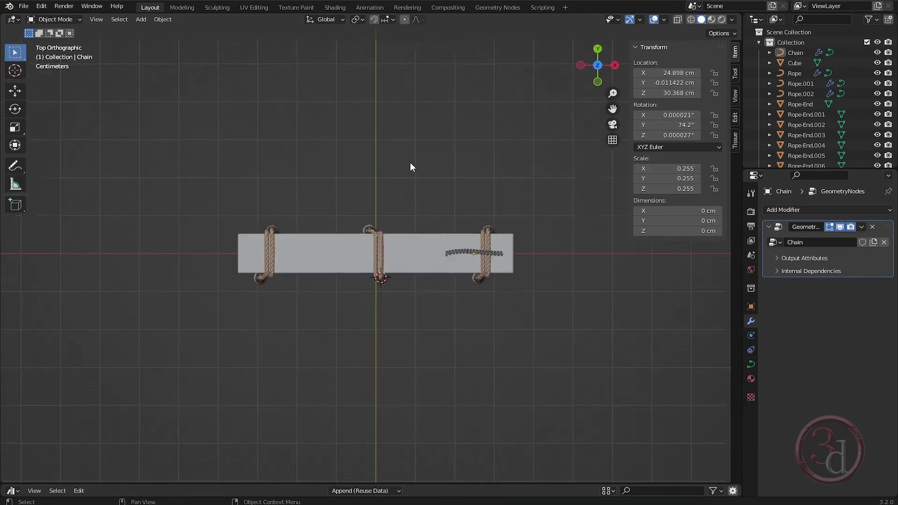
Add a mesh circle and scale it to 12.9 cm across
key(shift+a)
mouse_move(392, 243)
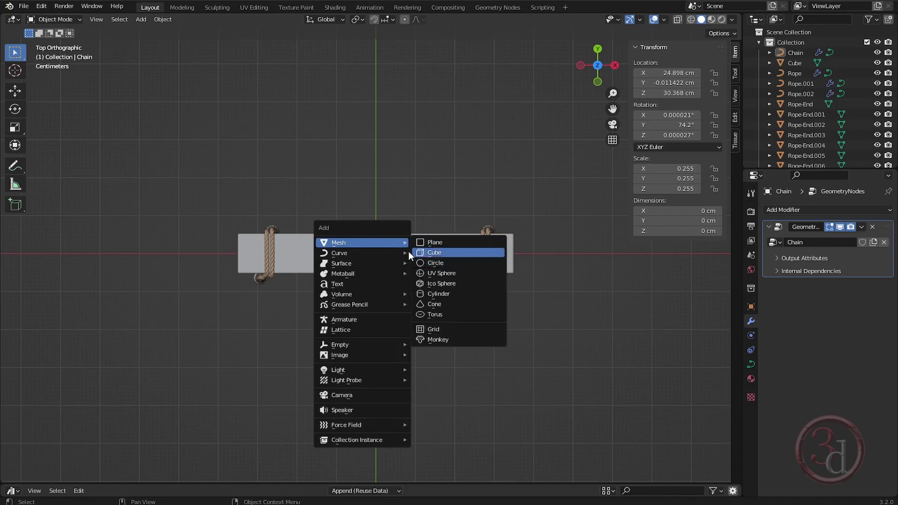
click(442, 262)
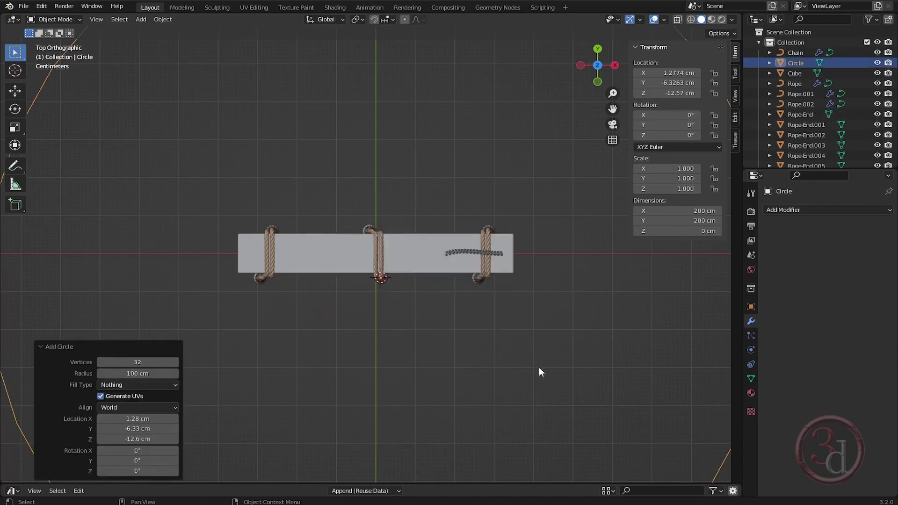
key(s)
click(395, 281)
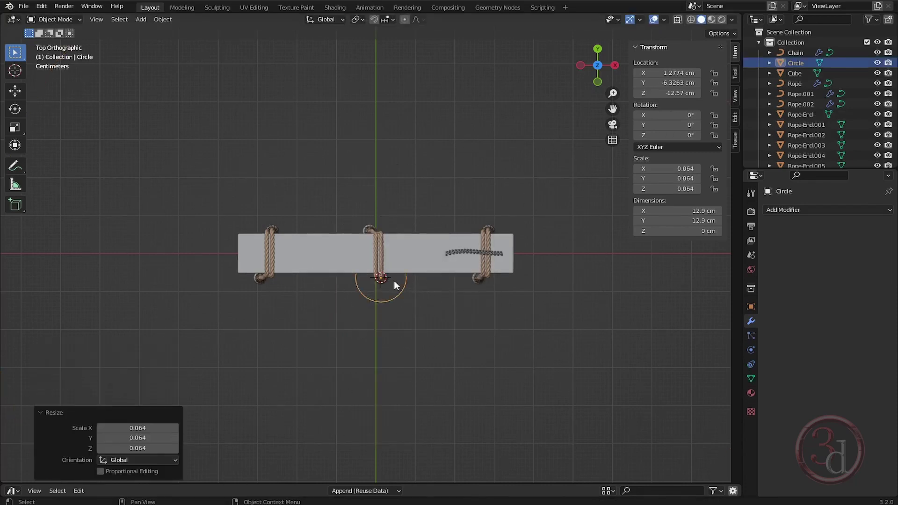
In front view, raise the circle along Z high above the beam
key(grave)
click(367, 271)
key(g)
key(z)
click(321, 261)
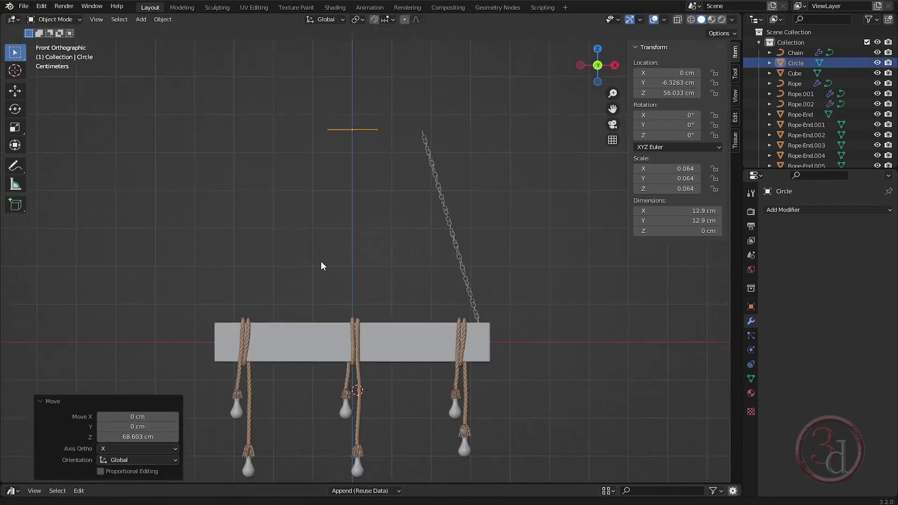
scroll(340, 224, up, 5)
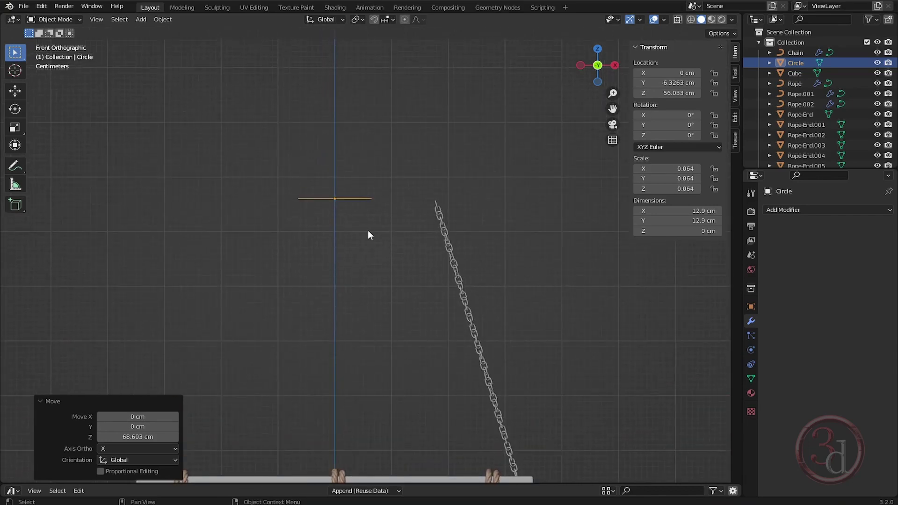
key(Tab)
Fill the circle and extrude it downward along Z into a 2.12 cm thick disc
middle_drag(353, 204, 363, 248)
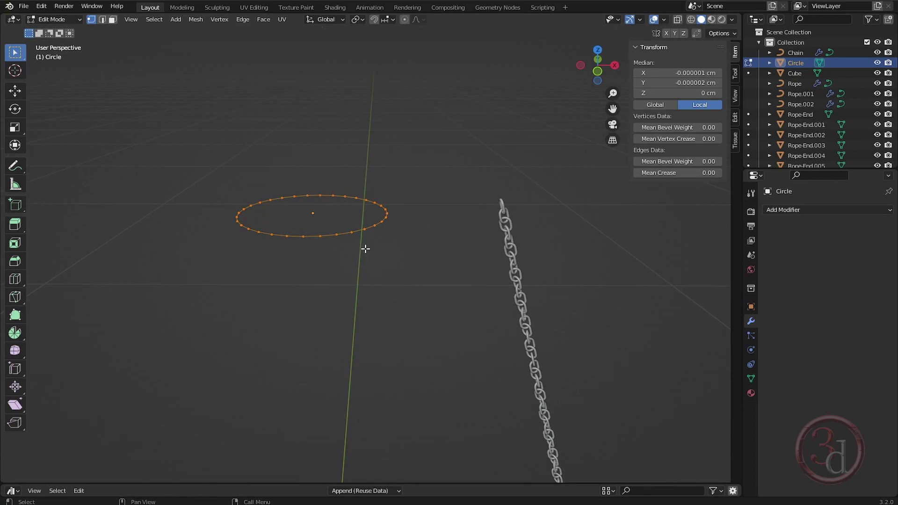
key(f)
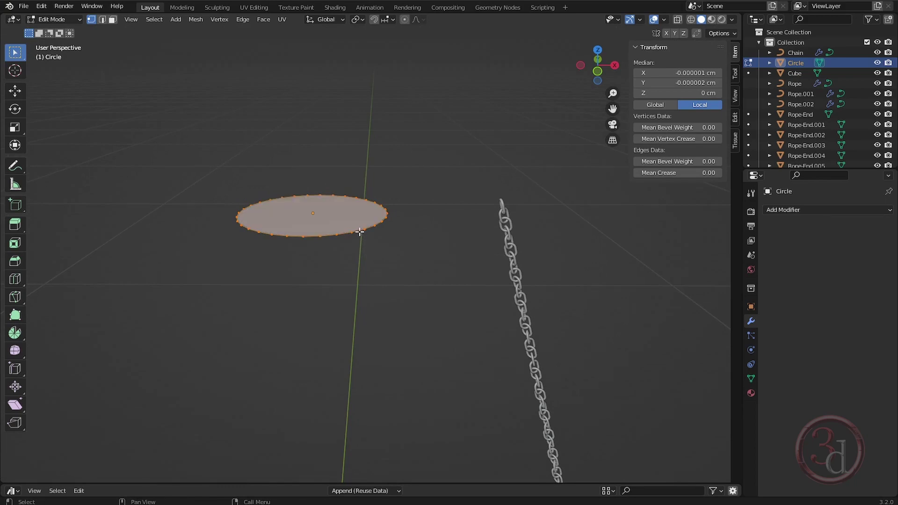
key(e)
key(z)
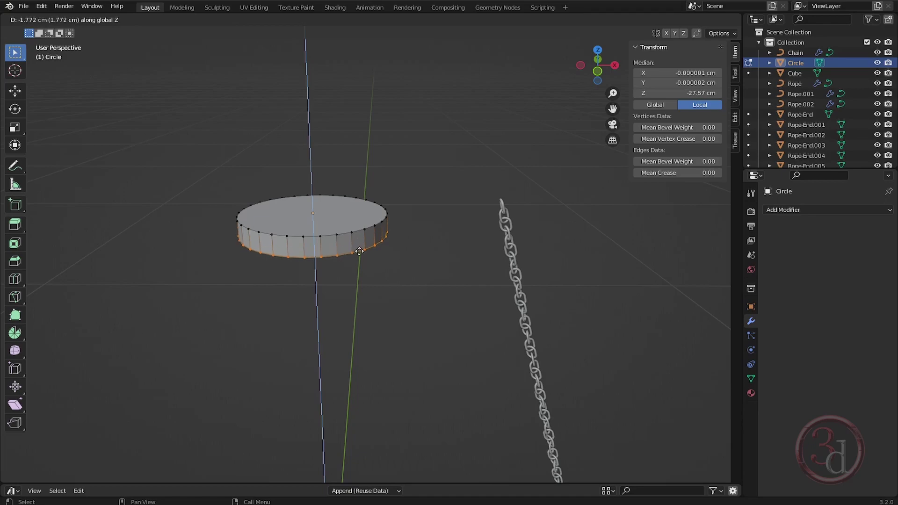
click(360, 253)
key(Tab)
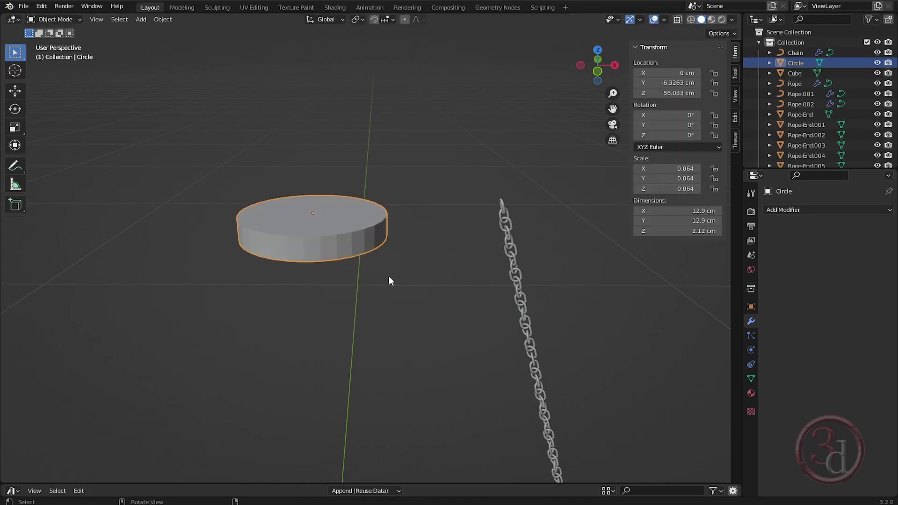
middle_drag(389, 276, 391, 216)
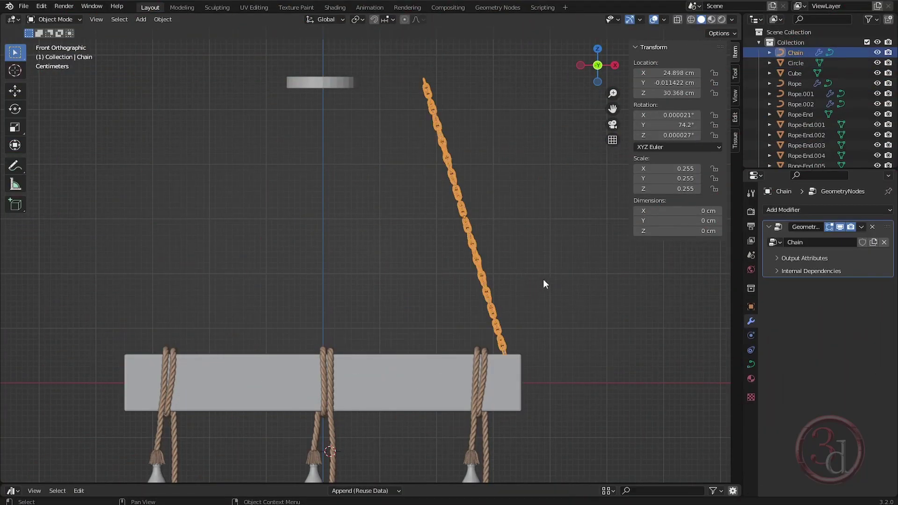
Frame the chain's guide curve in edit mode and box-select its lower end control point
key(Tab)
key(KP_Decimal)
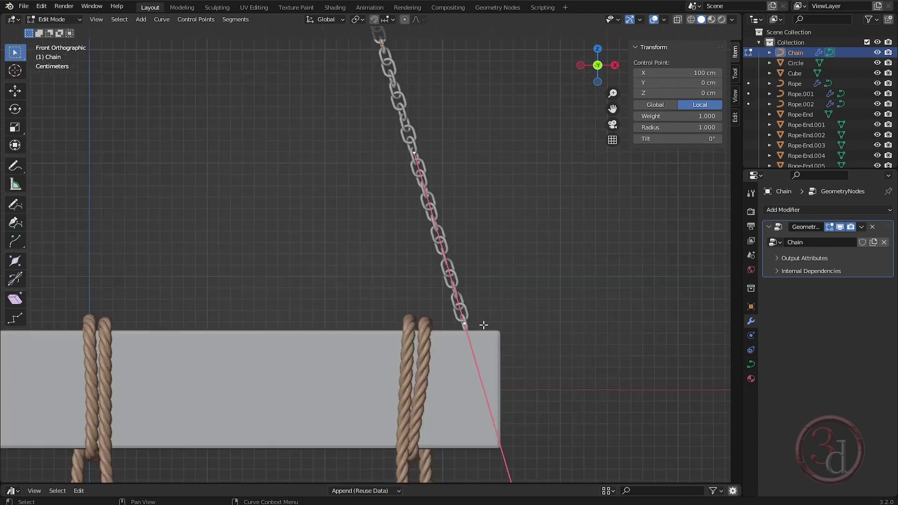
scroll(474, 349, down, 4)
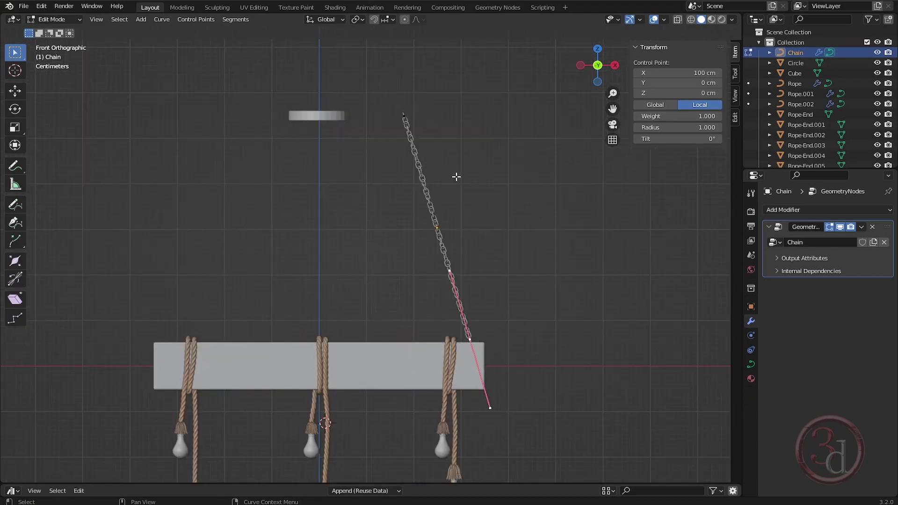
scroll(479, 184, up, 2)
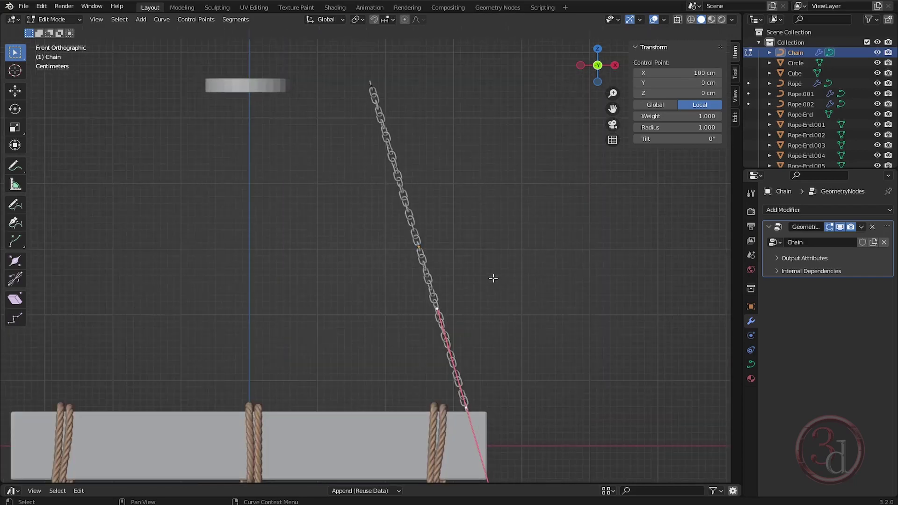
middle_drag(509, 355, 490, 246)
scroll(490, 246, down, 2)
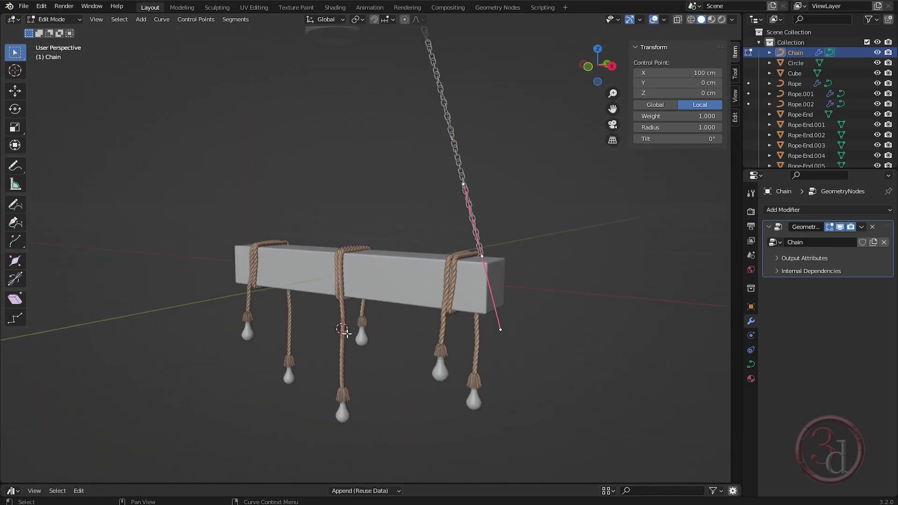
middle_drag(487, 284, 427, 278)
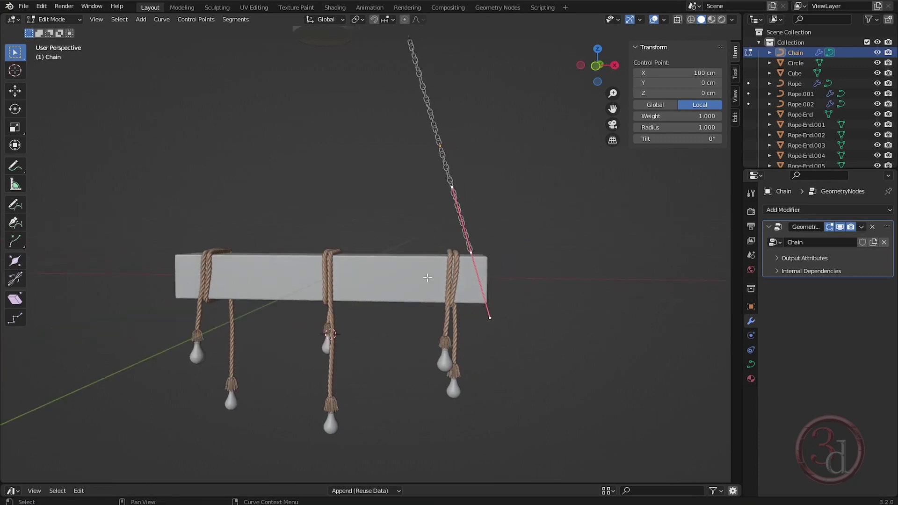
scroll(472, 316, up, 3)
click(514, 367)
key(b)
drag(453, 311, 441, 331)
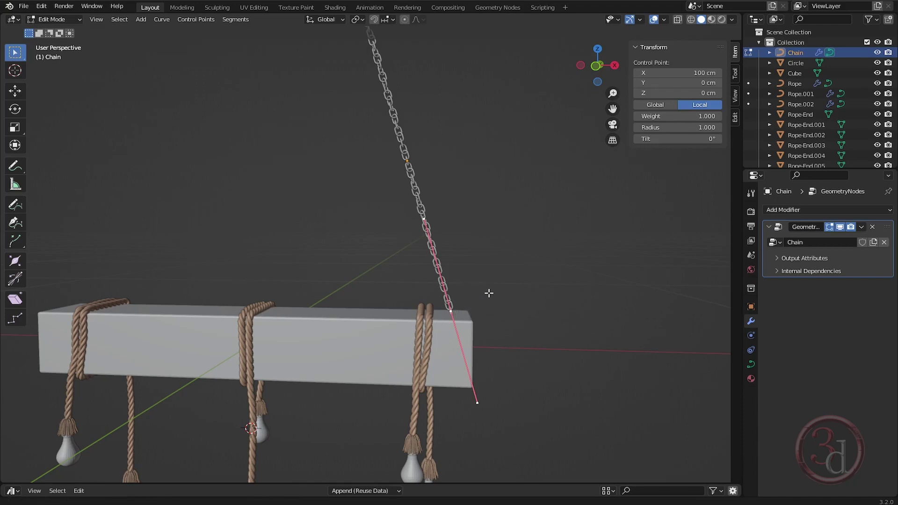
Box-select the chain's end point at the beam and snap the 3D cursor to it
middle_drag(487, 295, 477, 297)
click(473, 305)
key(b)
drag(478, 290, 428, 332)
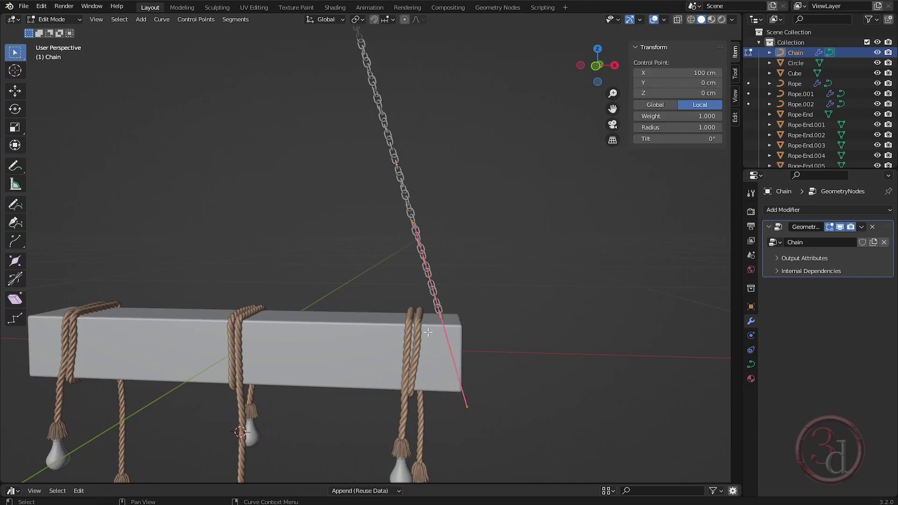
key(shift+s)
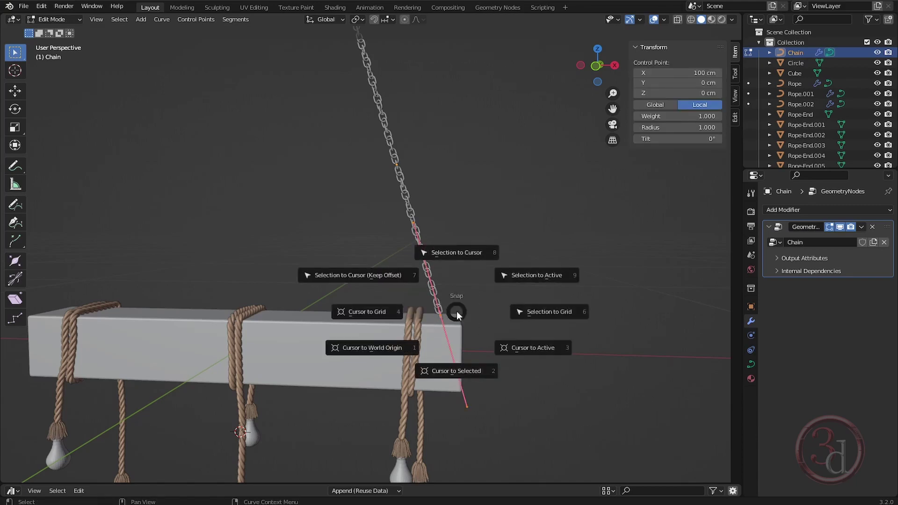
click(445, 371)
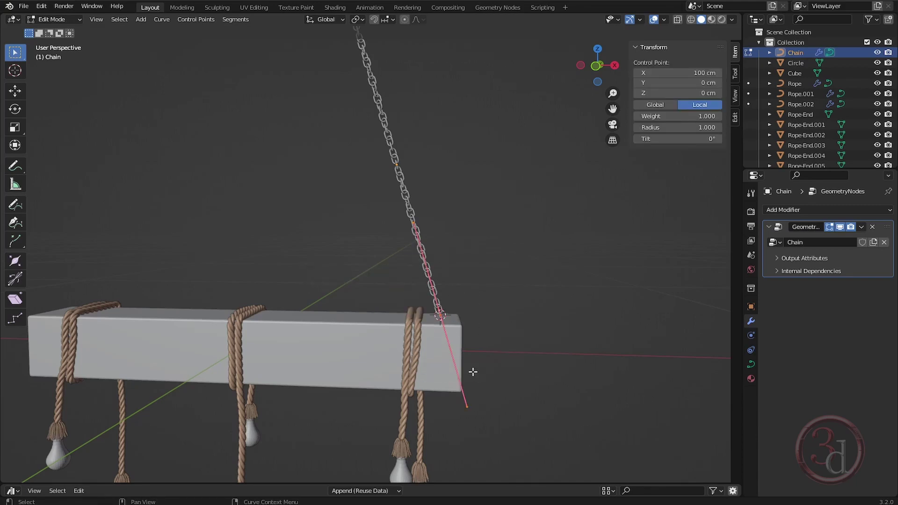
Set the chain object's origin to the 3D cursor at its lower end
key(Tab)
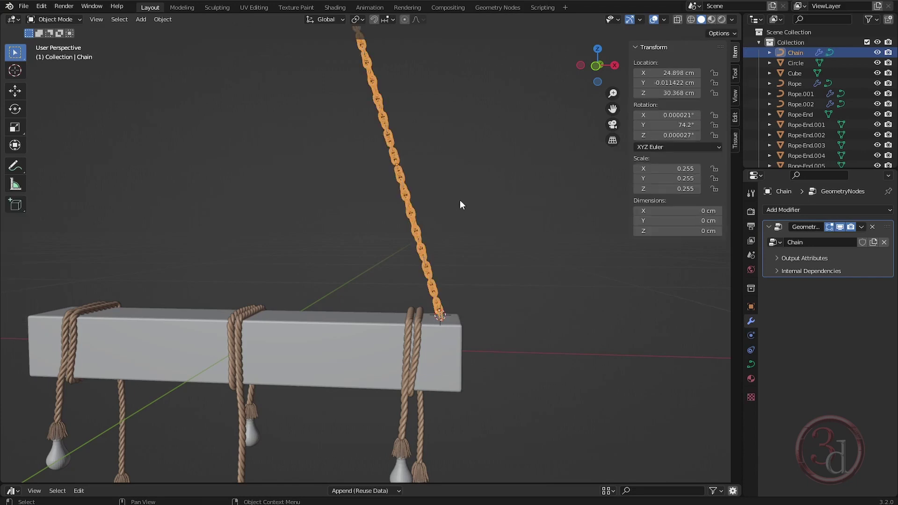
click(418, 170)
click(391, 150)
right_click(391, 148)
mouse_move(388, 149)
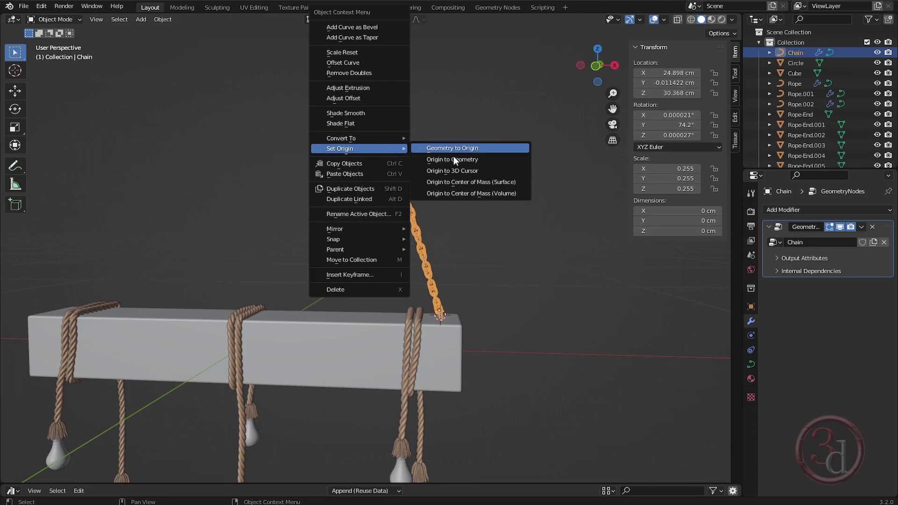
click(459, 172)
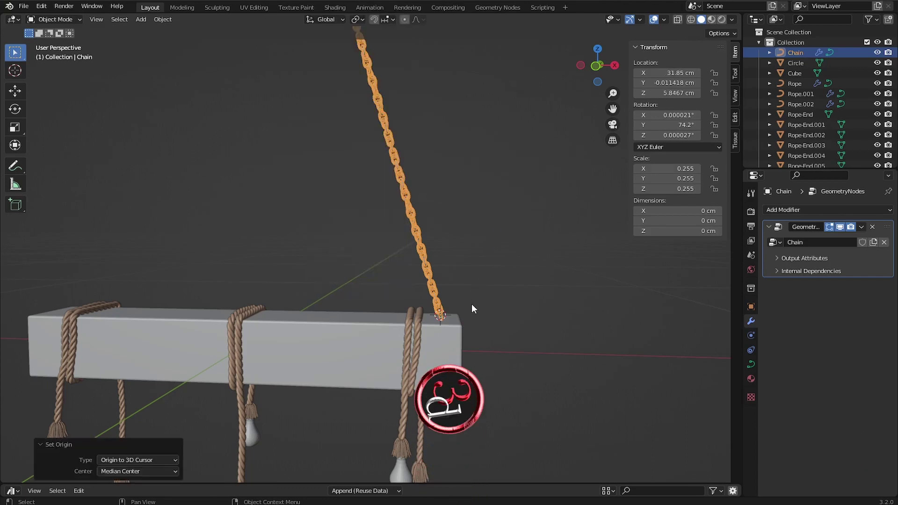
middle_drag(475, 296, 495, 281)
In front view, rotate the chain to a steeper angle
key(grave)
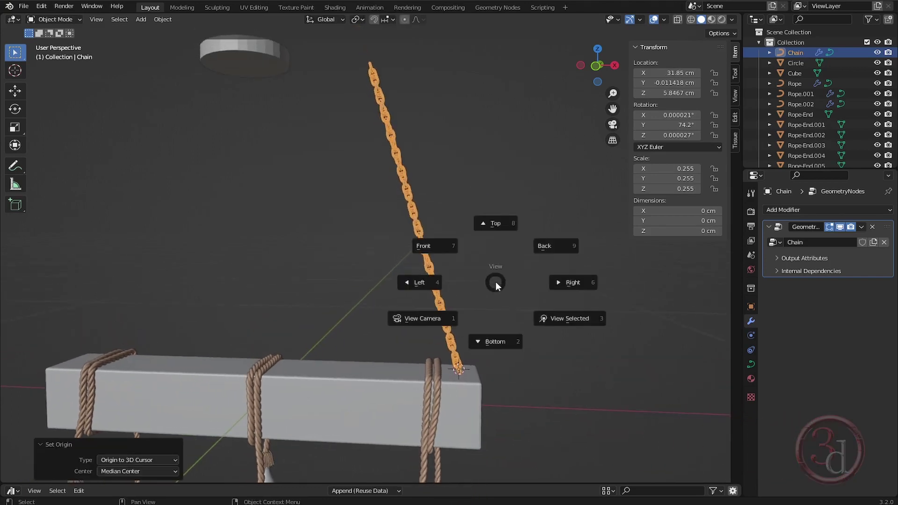
key(grave)
click(449, 243)
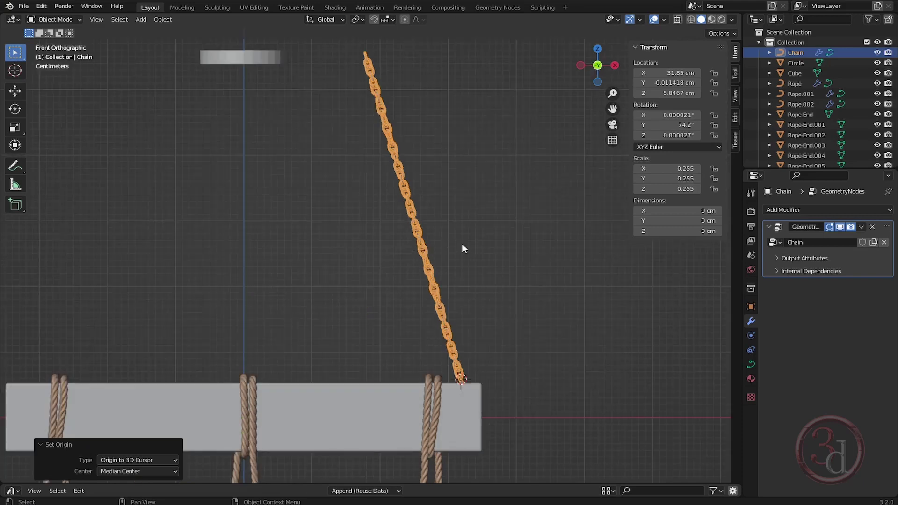
key(r)
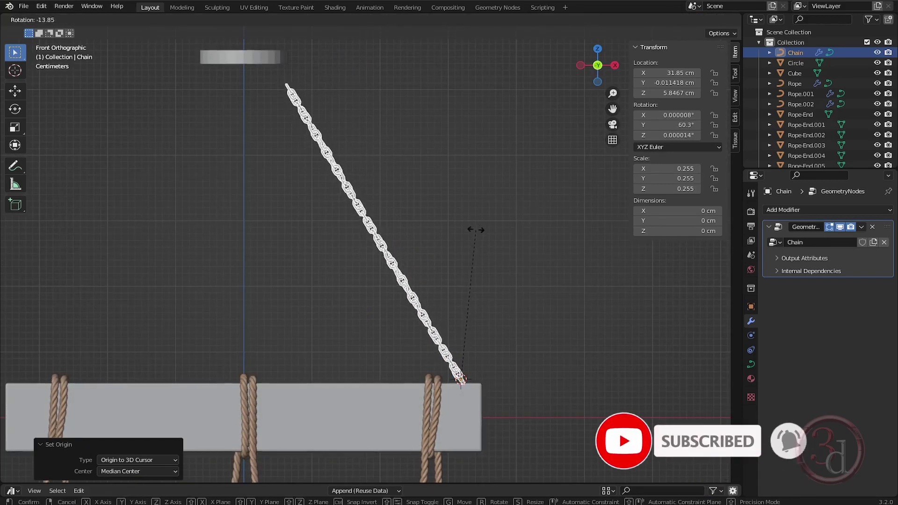
click(476, 232)
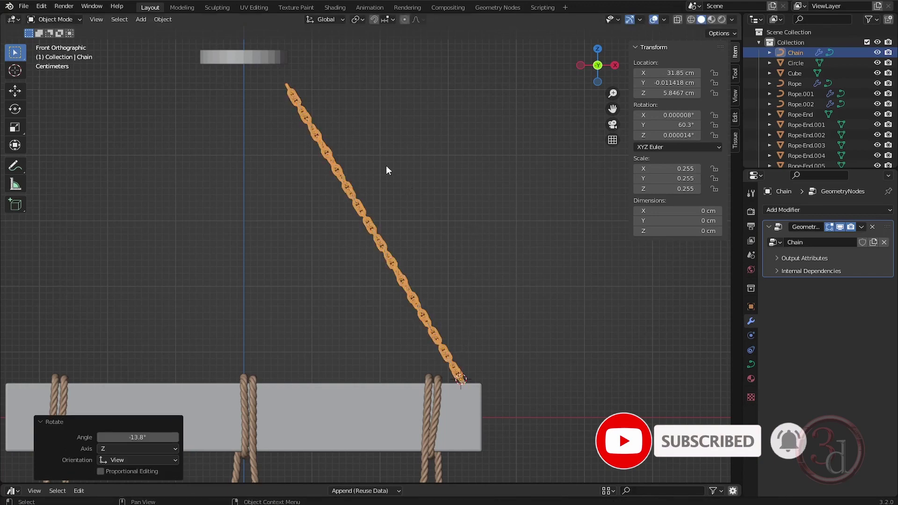
Move the chain curve's top control point up to the ceiling disc (4.786 cm X, 5.414 cm Z)
key(Tab)
shift+middle_drag(392, 159, 423, 210)
drag(382, 71, 255, 154)
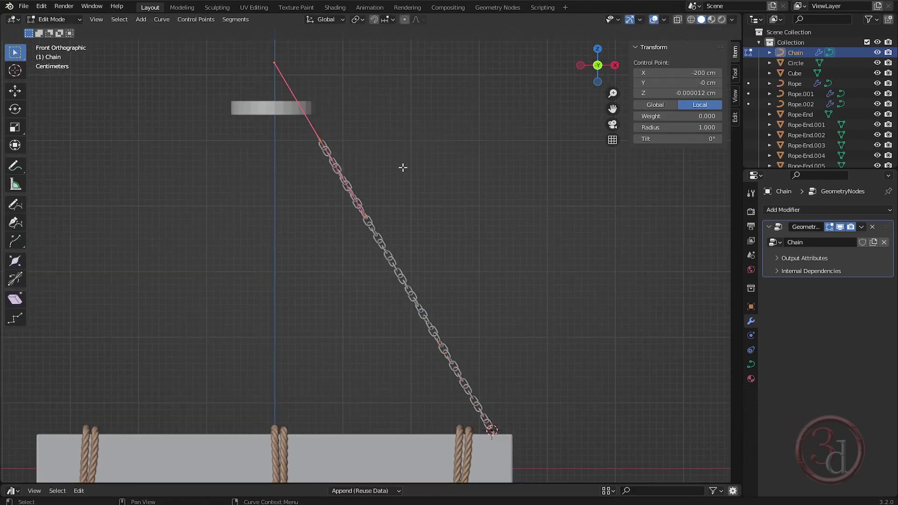
shift+middle_drag(403, 167, 423, 186)
key(g)
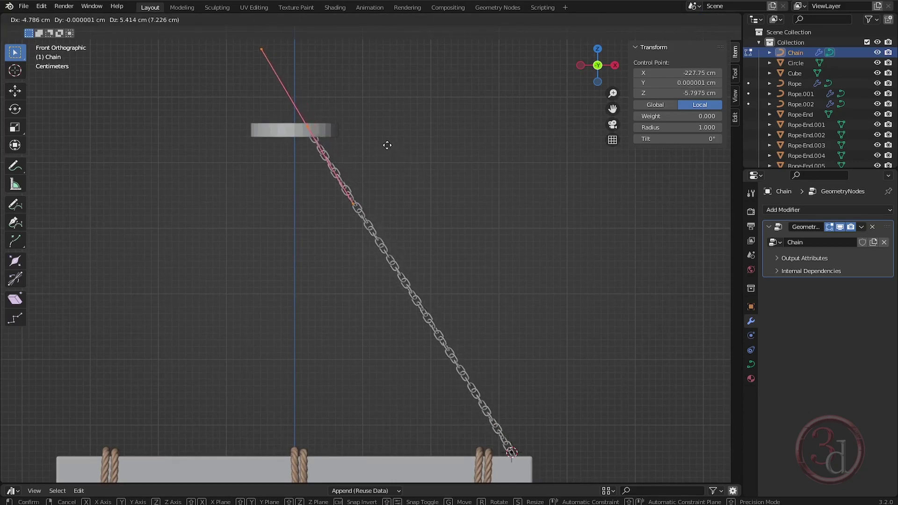
click(387, 145)
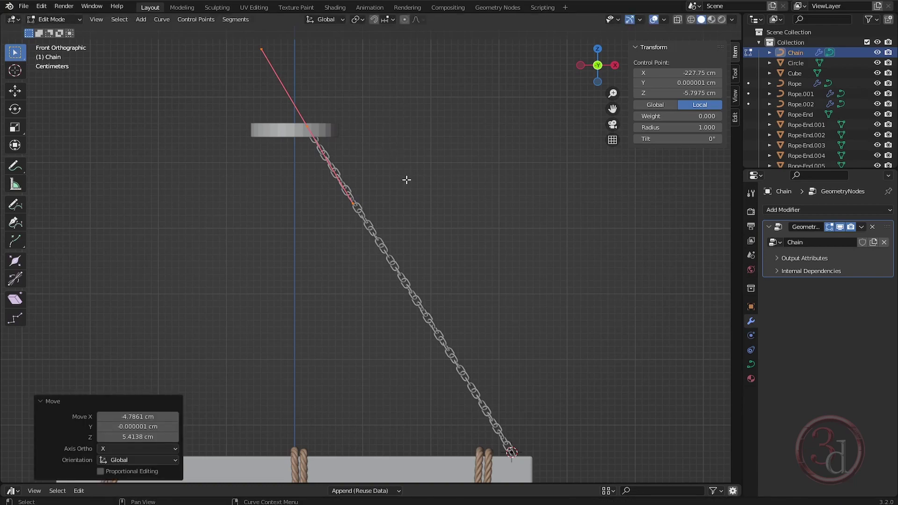
key(Tab)
scroll(415, 200, down, 3)
middle_drag(414, 200, 327, 341)
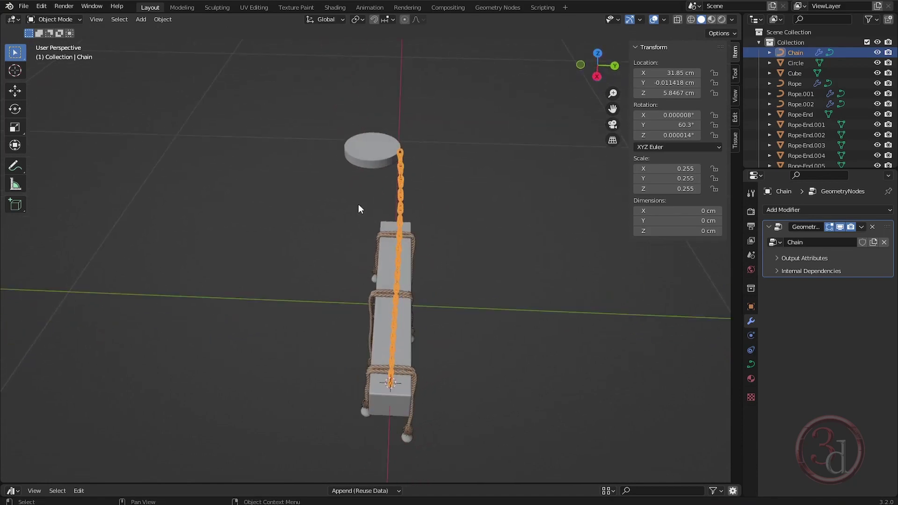
Set the ceiling disc's Location Y to 0 cm, then reselect the chain
click(374, 166)
key(KP_7)
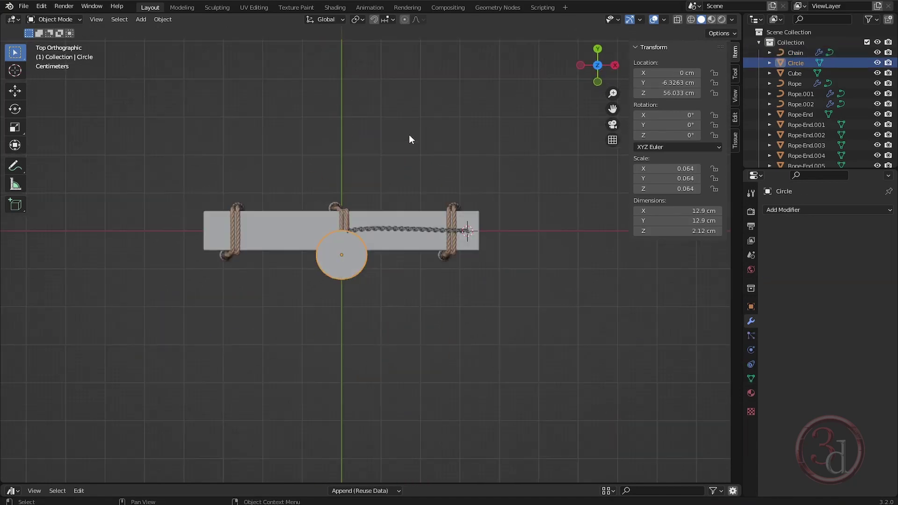
click(676, 82)
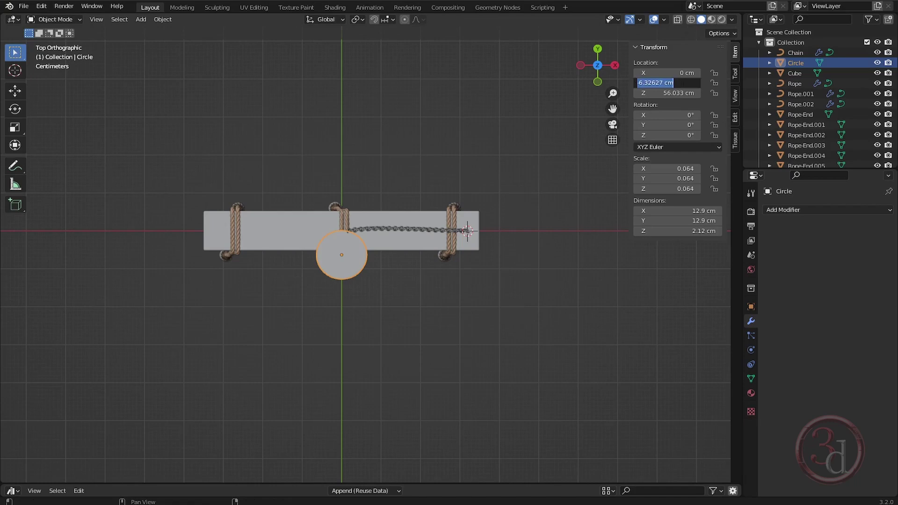
text(0)
key(Return)
middle_drag(498, 251, 332, 158)
click(400, 182)
Duplicate the chain and move the copy along X to the beam's left end
middle_drag(400, 182, 431, 251)
key(shift+d)
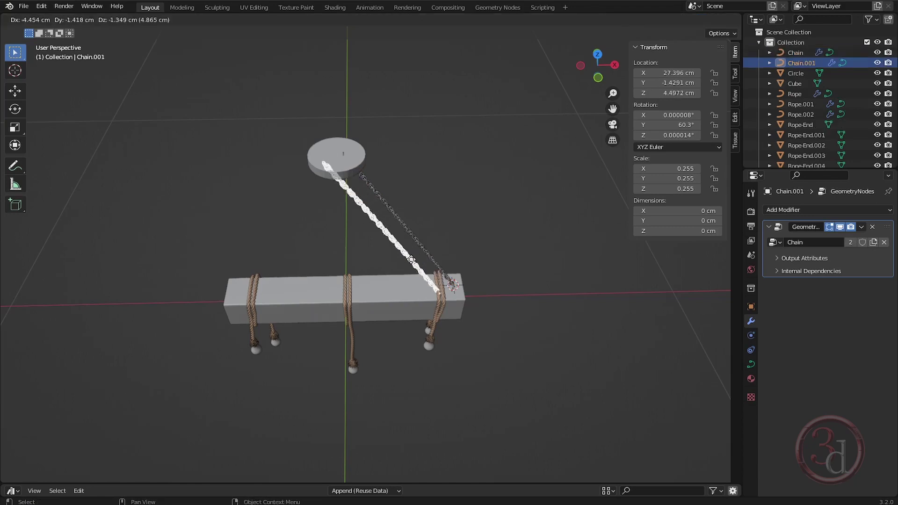
right_click(404, 265)
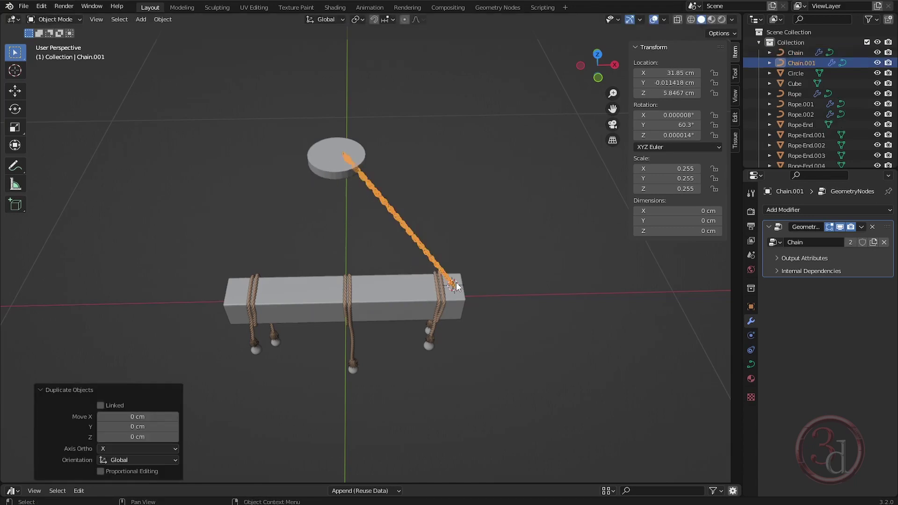
key(g)
key(x)
click(249, 279)
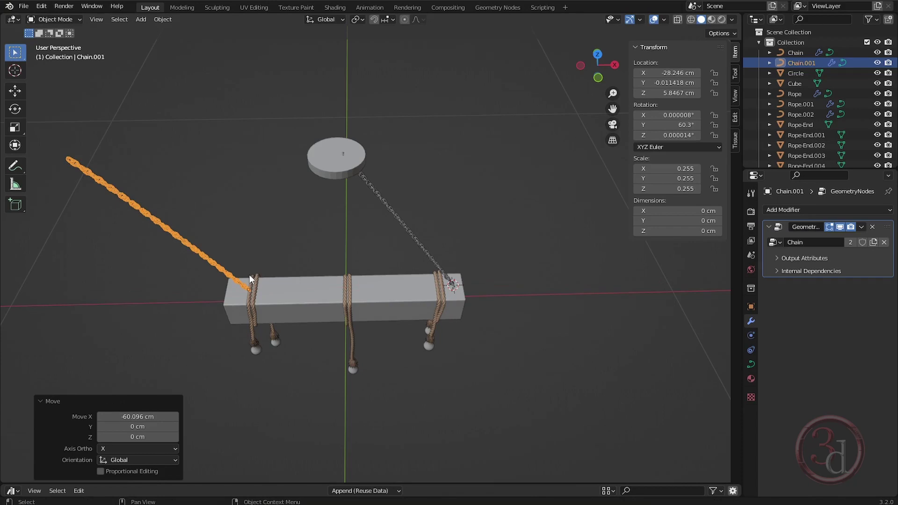
Mirror the copy along X and nudge it to X -32.042 cm, leaning toward the disc
key(ctrl+m)
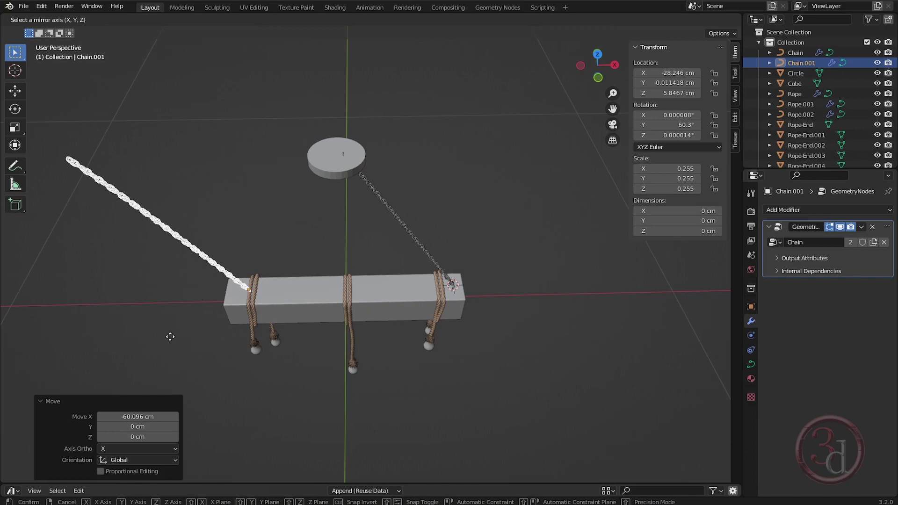
key(x)
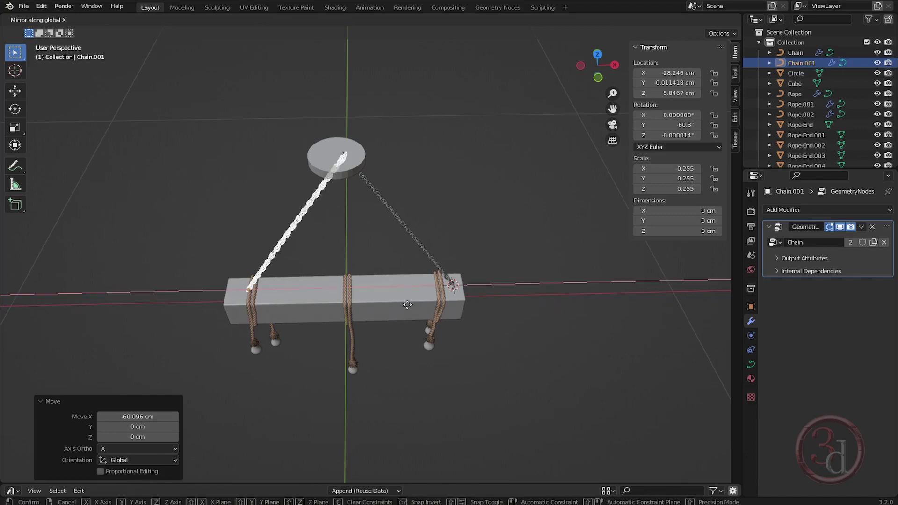
click(385, 262)
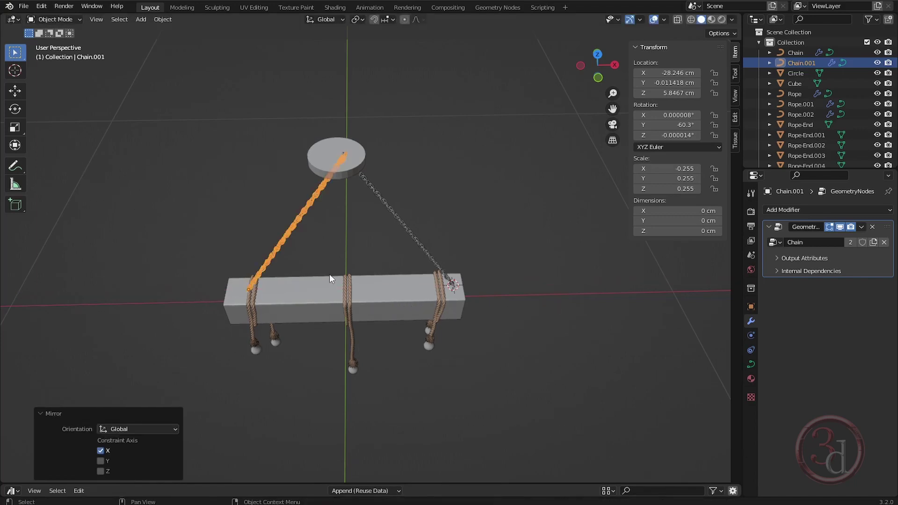
key(KP_1)
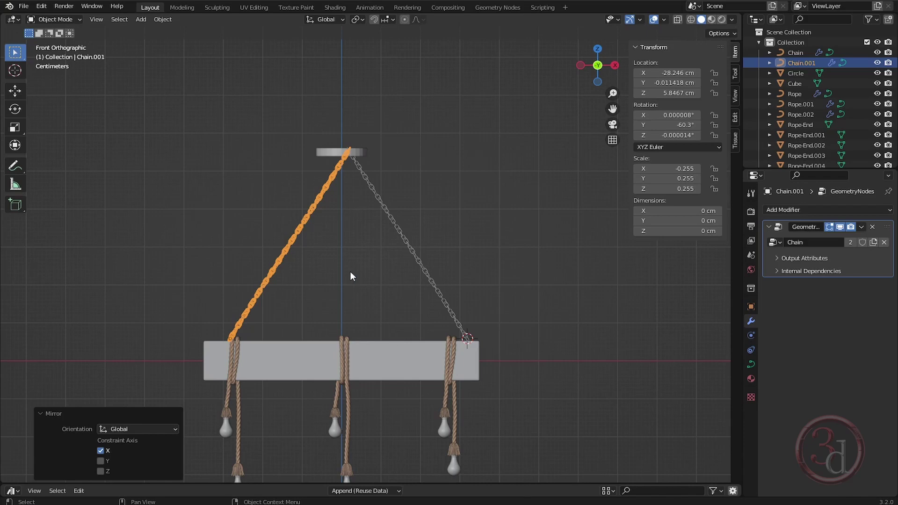
key(g)
key(x)
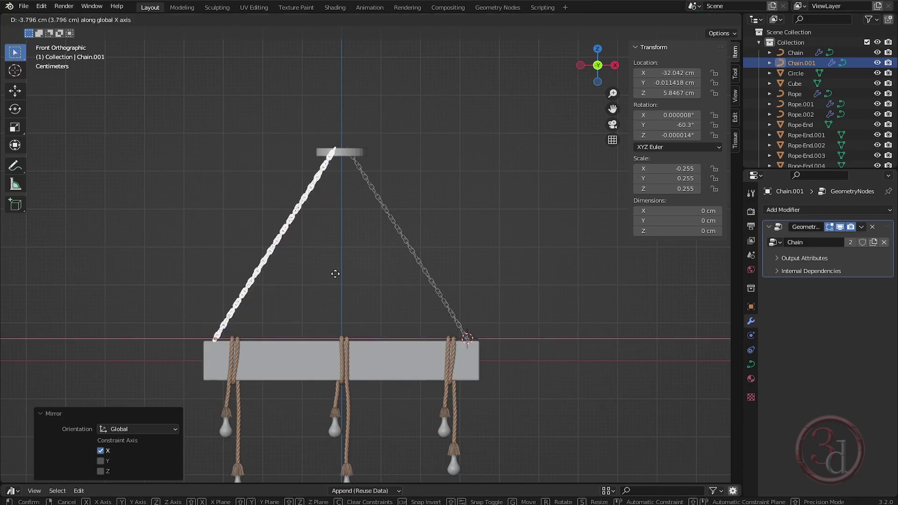
click(336, 274)
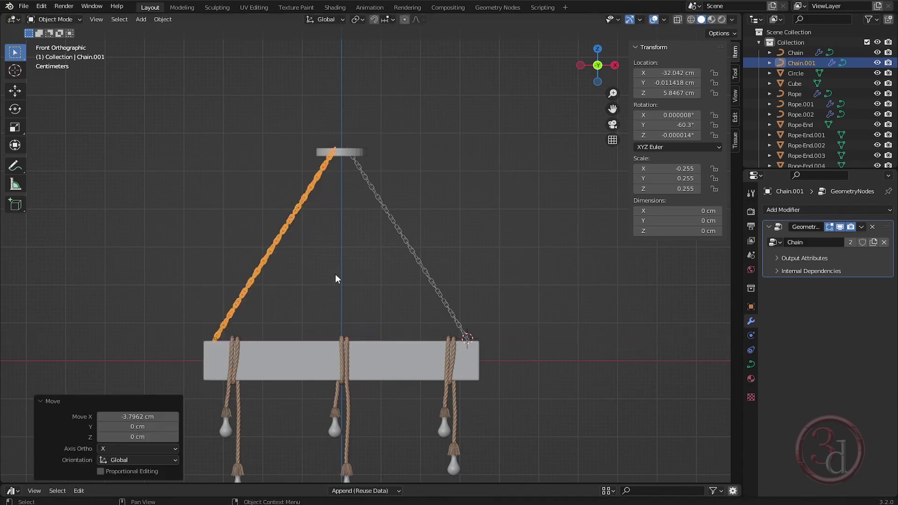
scroll(363, 107, up, 6)
Move the left chain's top control point up into the ceiling disc
key(Tab)
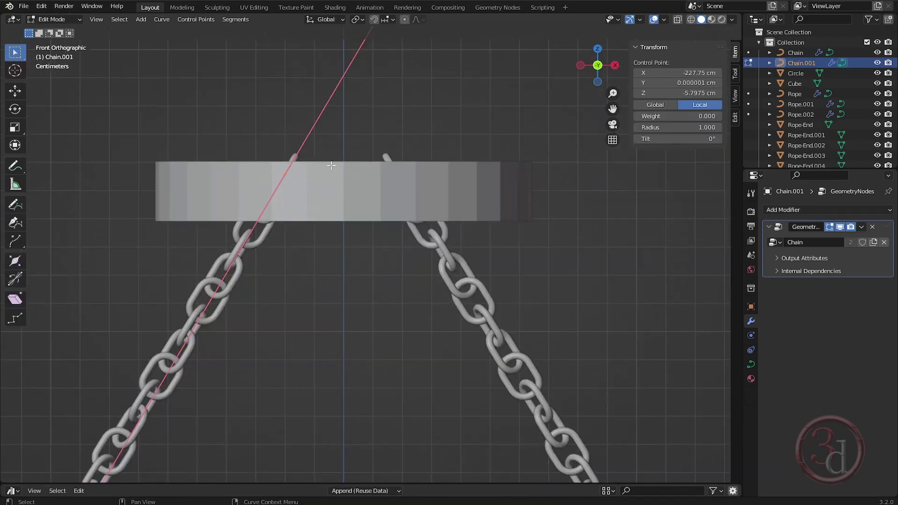
click(271, 103)
drag(262, 111, 330, 174)
key(g)
click(302, 226)
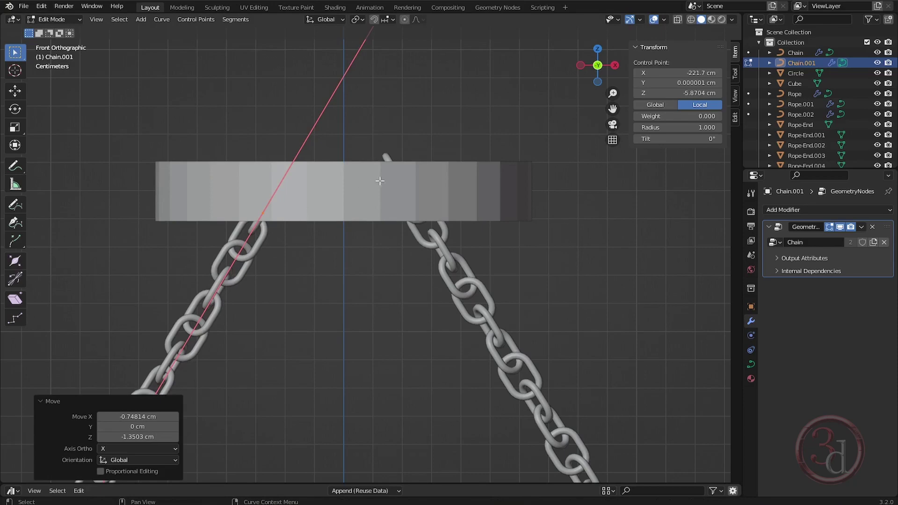
Move the right chain's top control point into the disc to meet the left chain
key(alt+q)
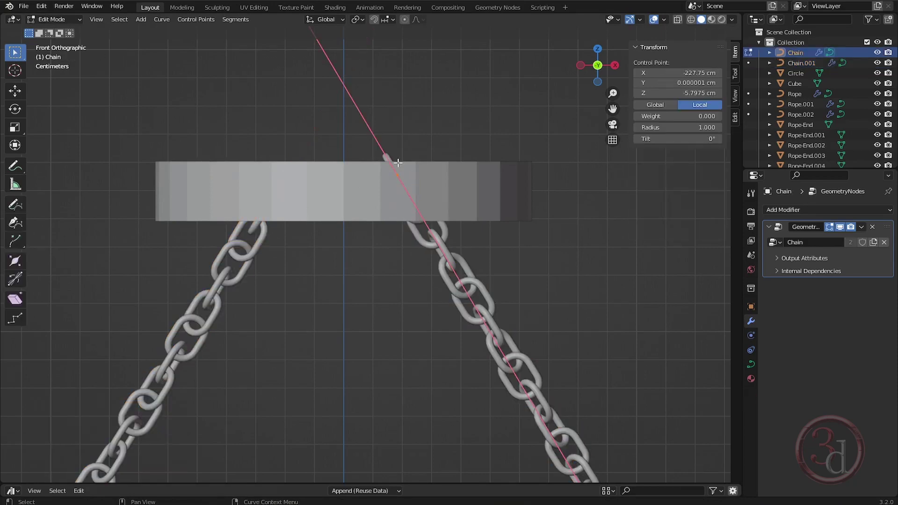
key(g)
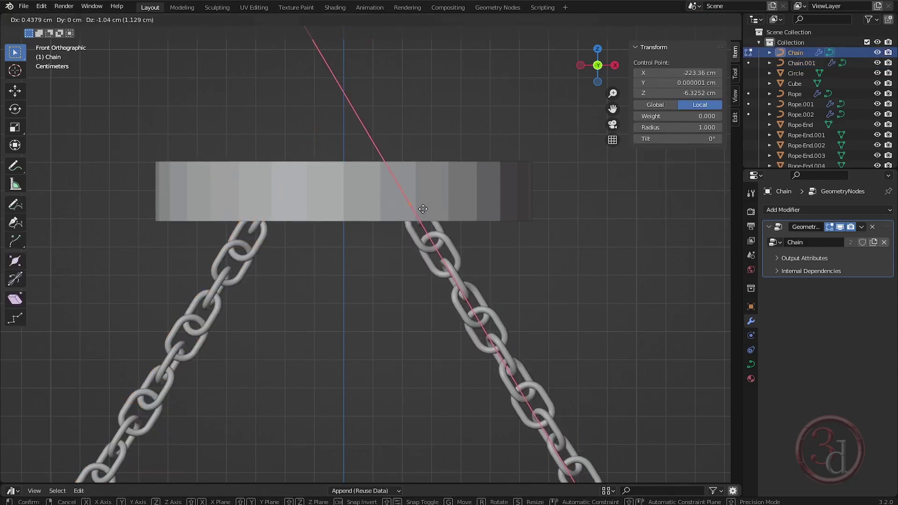
click(421, 208)
mouse_move(456, 239)
middle_down()
mouse_move(477, 226)
mouse_move(459, 248)
mouse_move(459, 240)
middle_up()
Leave edit mode, deselect, and orbit around the whole beam lamp to review both chains
key(Tab)
click(520, 92)
scroll(378, 120, down, 6)
middle_drag(384, 123, 439, 327)
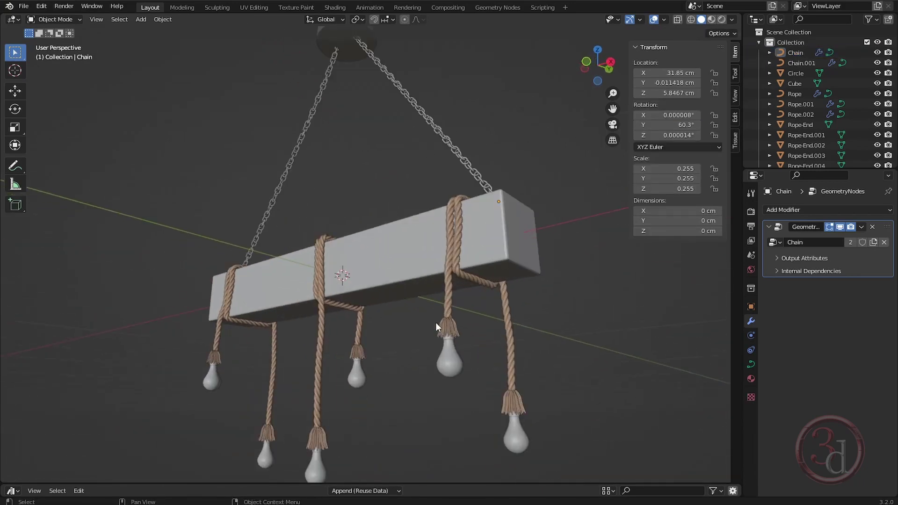
scroll(439, 327, up, 3)
middle_drag(430, 267, 570, 283)
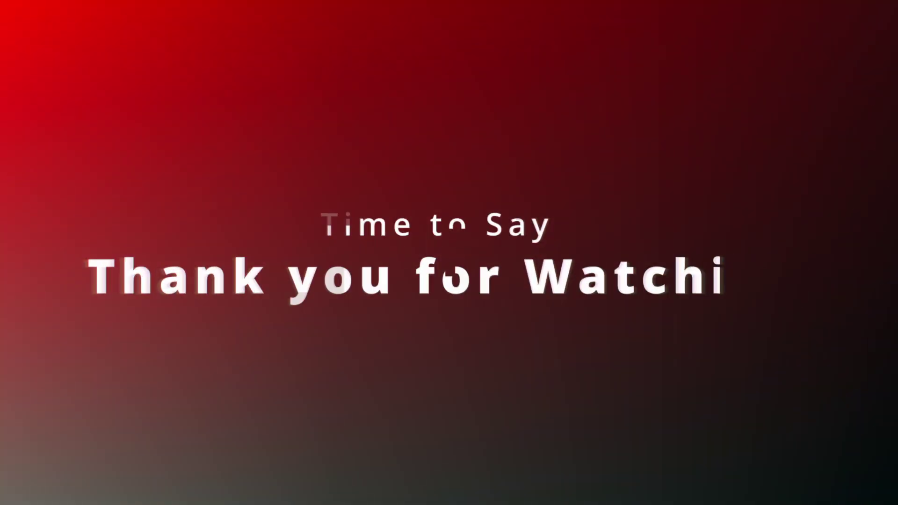